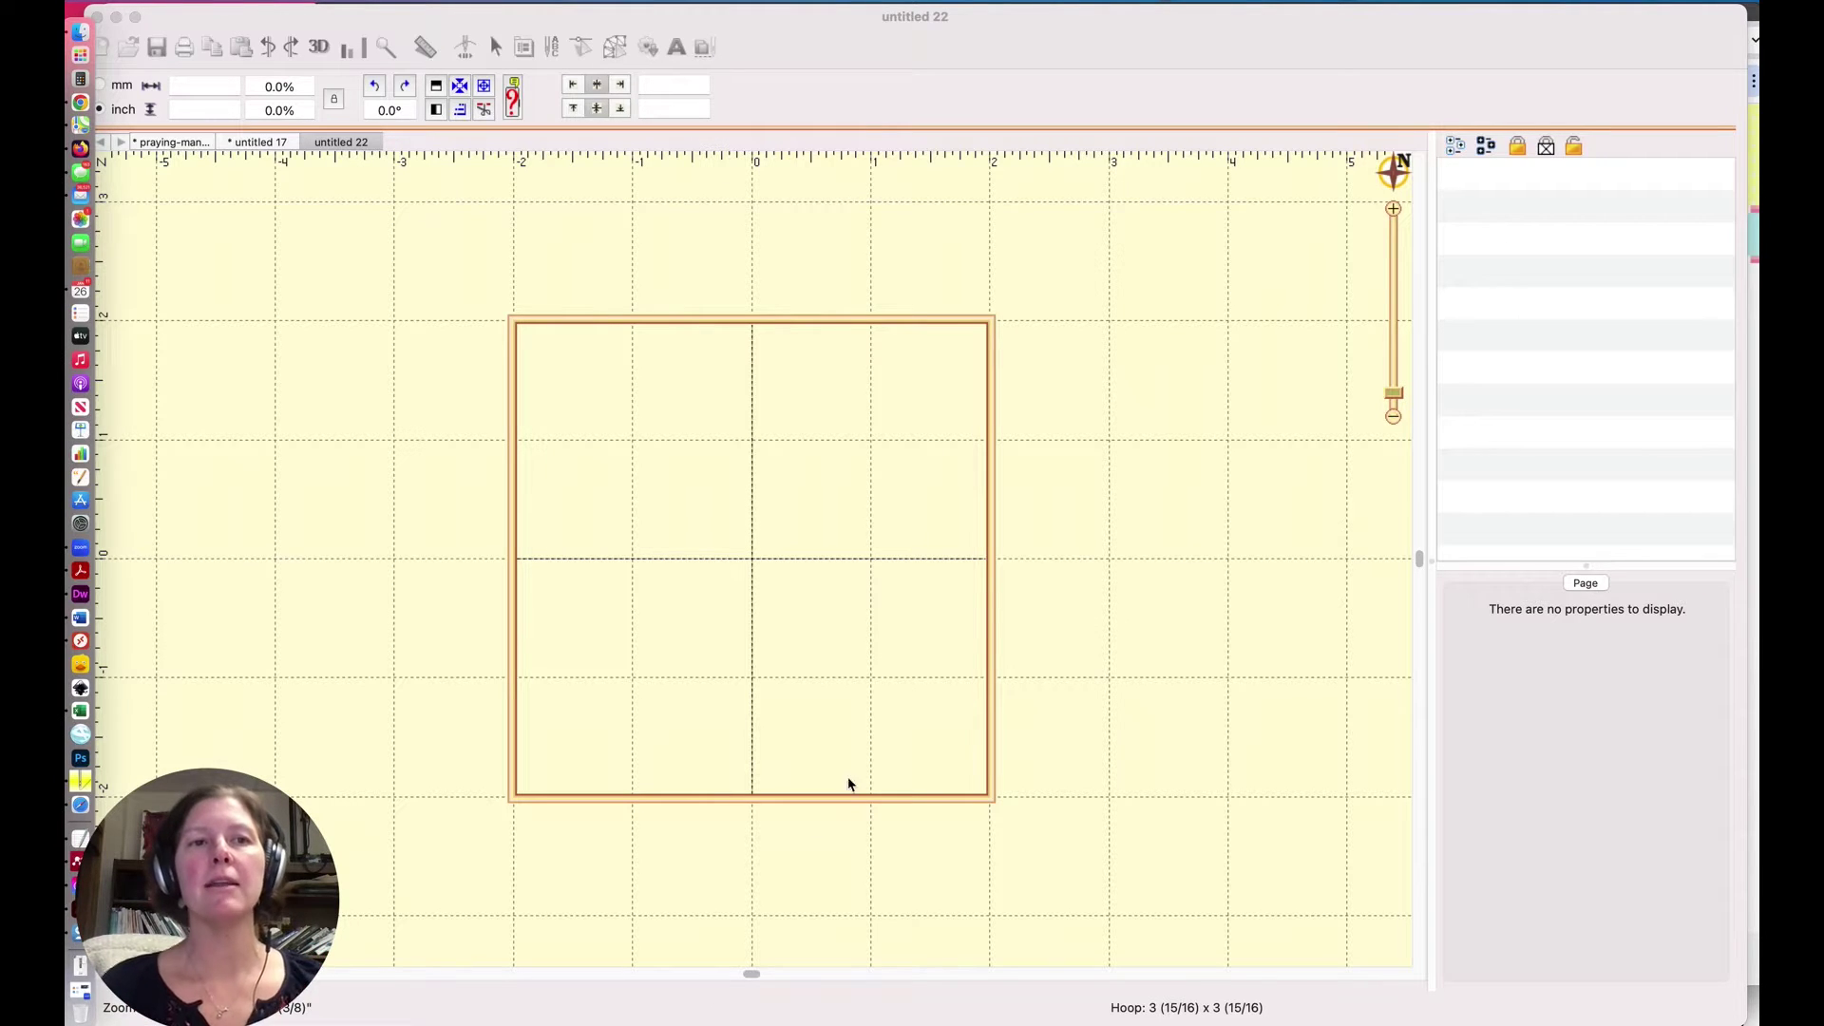
Step: Add an ABC lettering object to the page, set its font to Ariel Monogram, and delete it
left_click(955, 487)
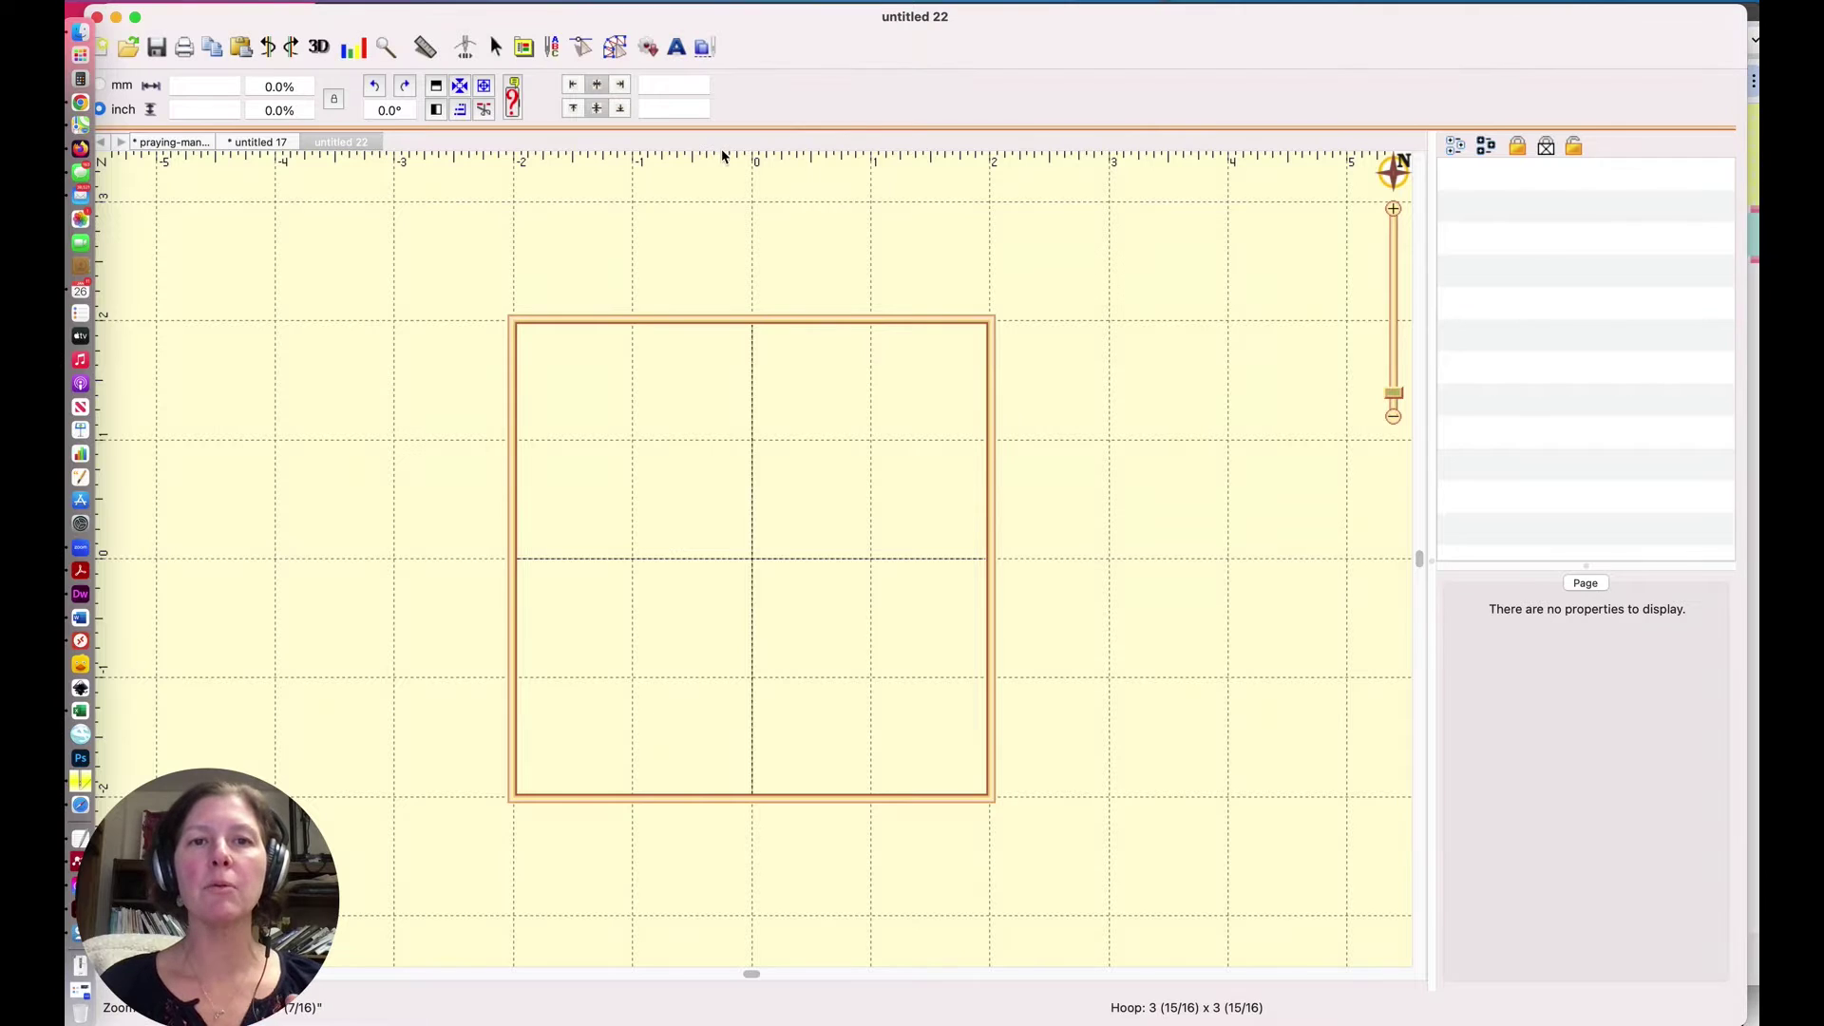
left_click(675, 47)
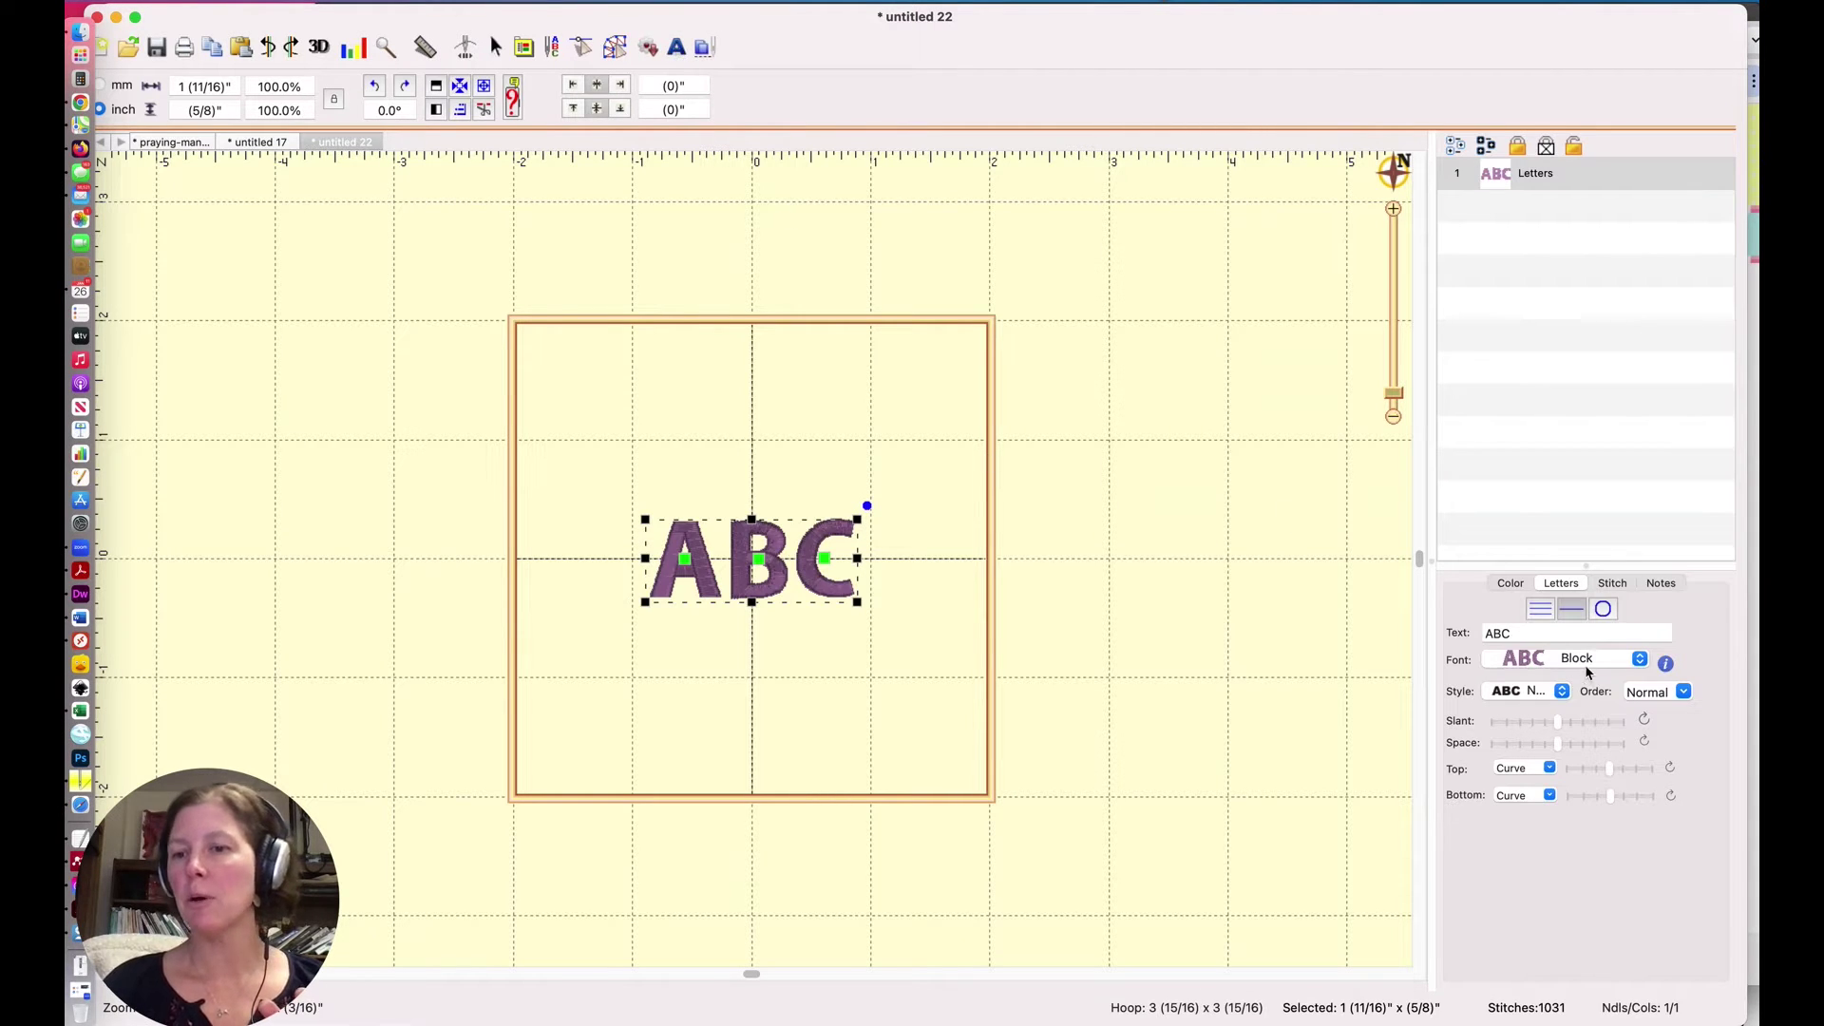
left_click(1587, 660)
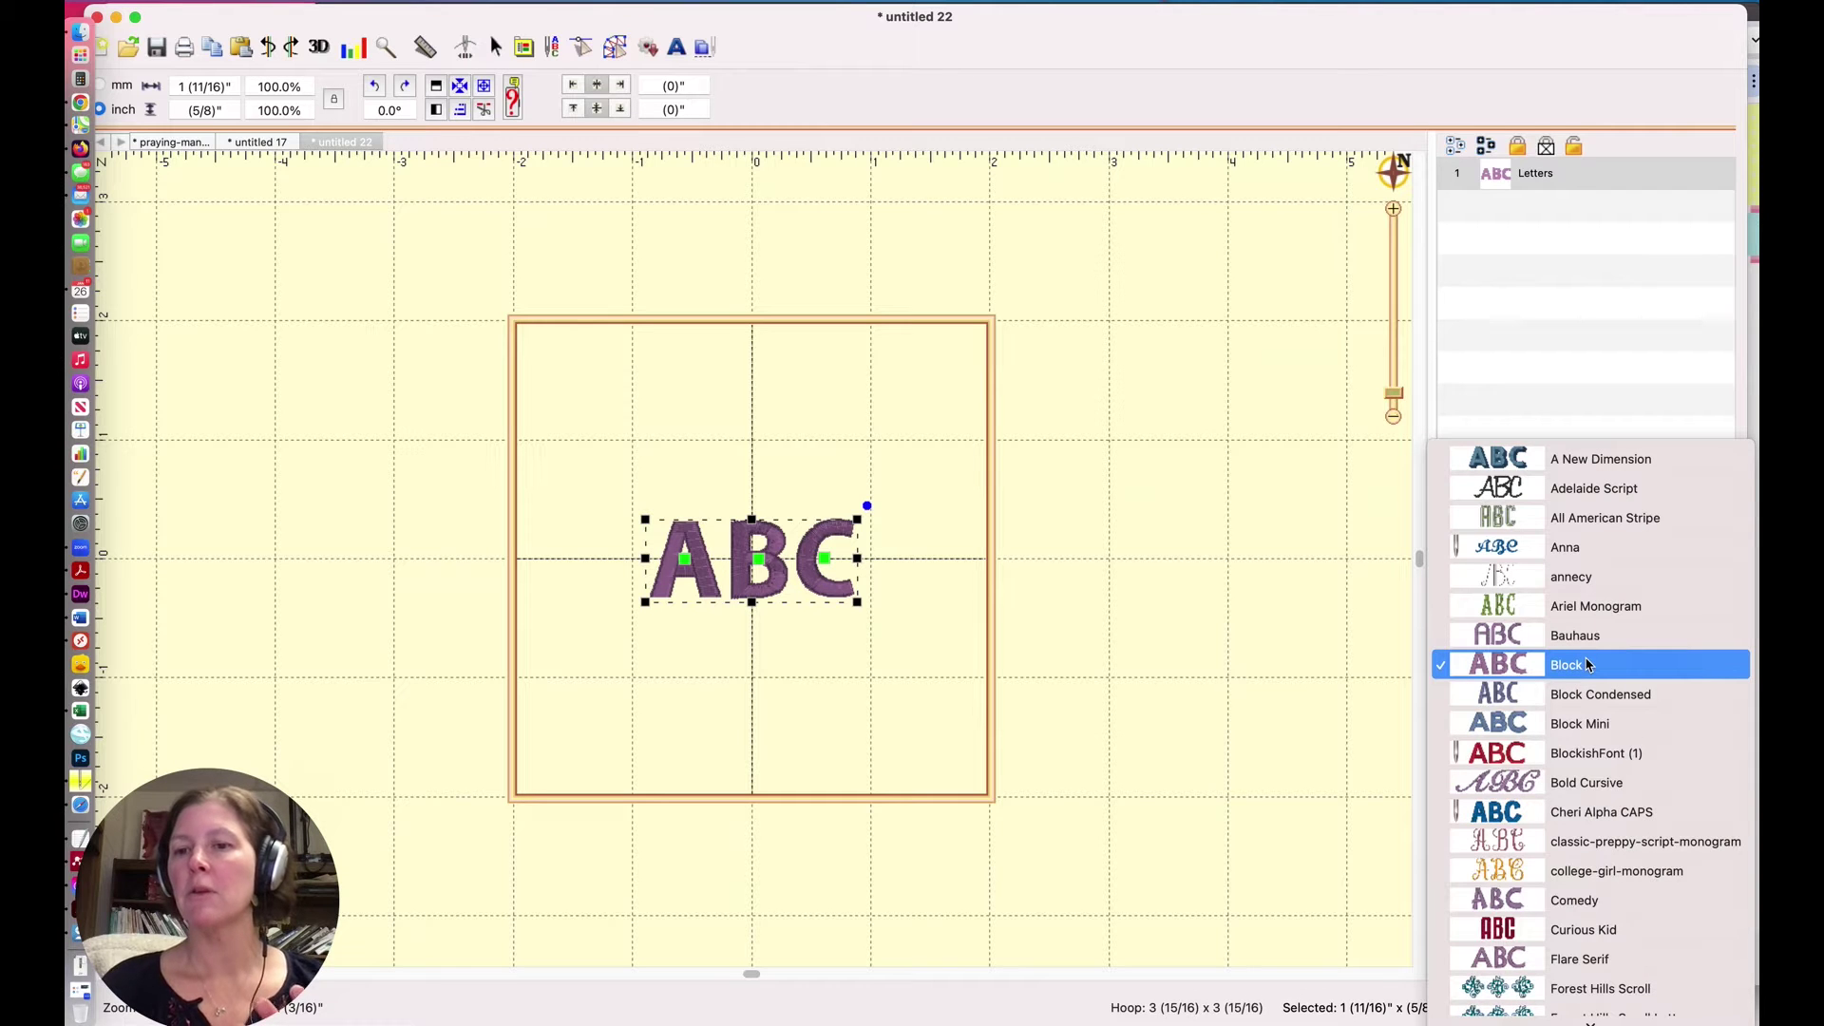
left_click(1526, 610)
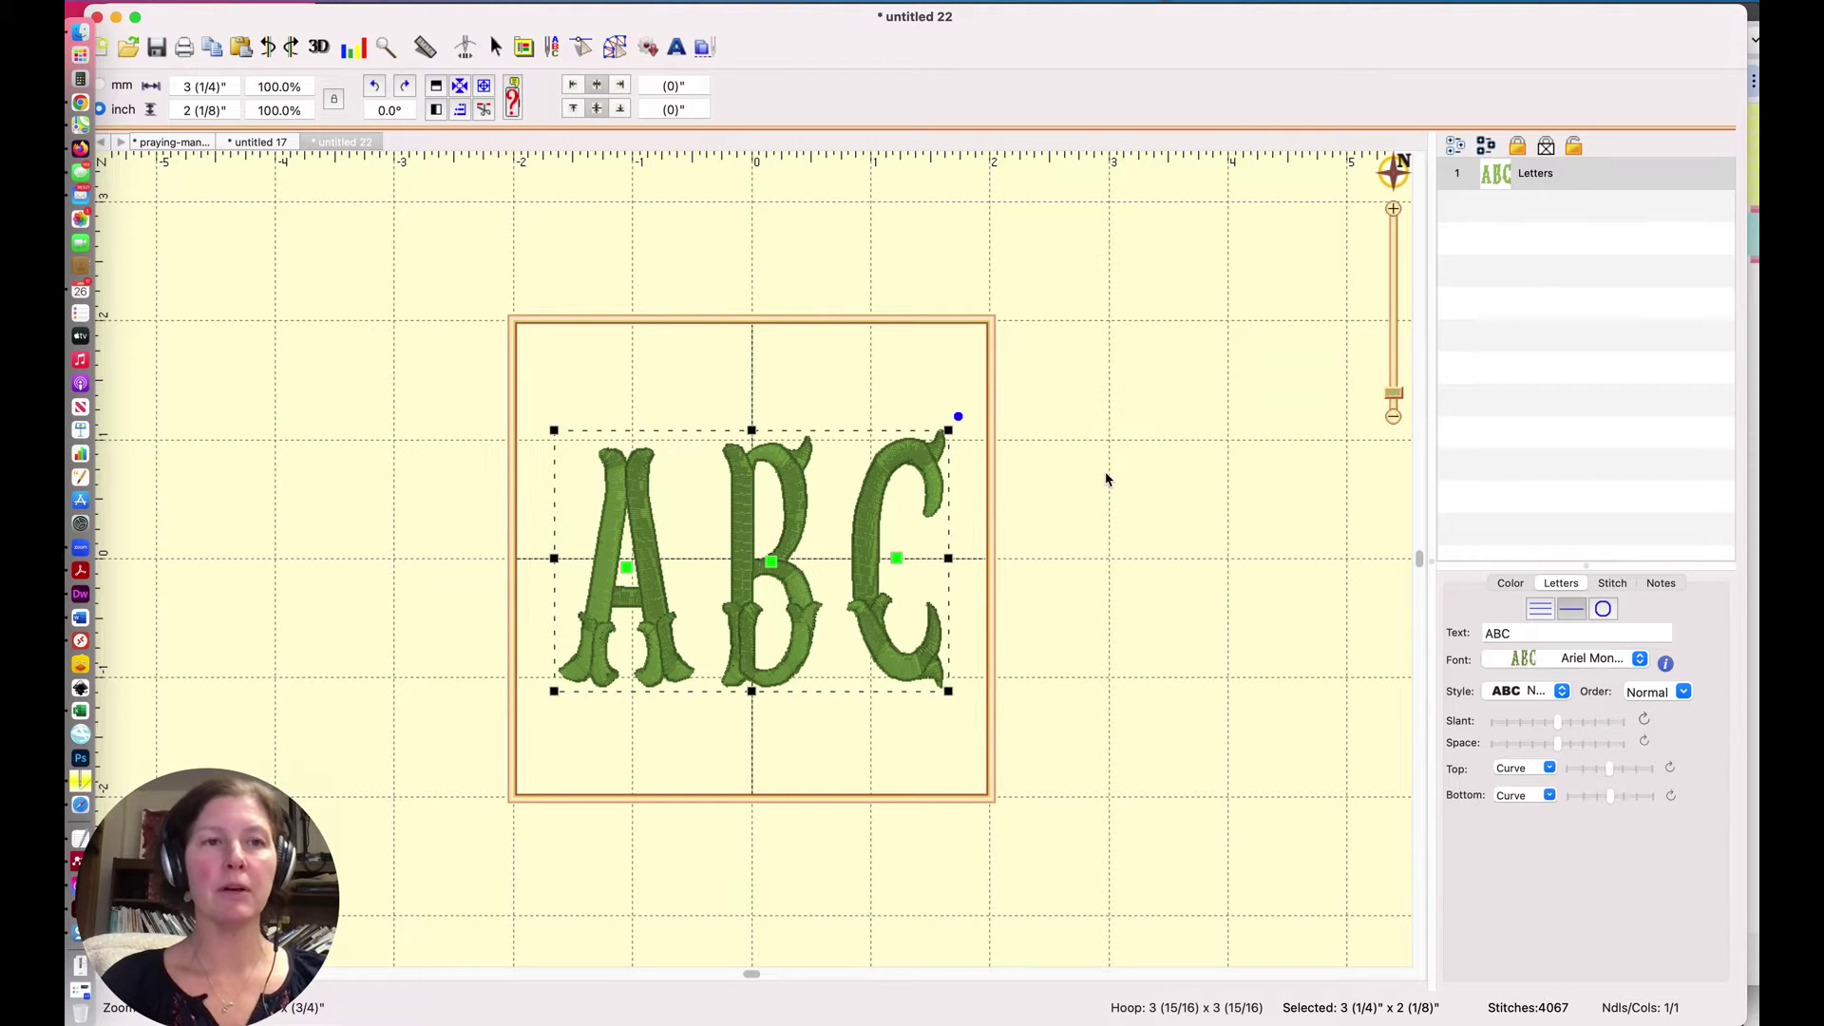
key("Delete")
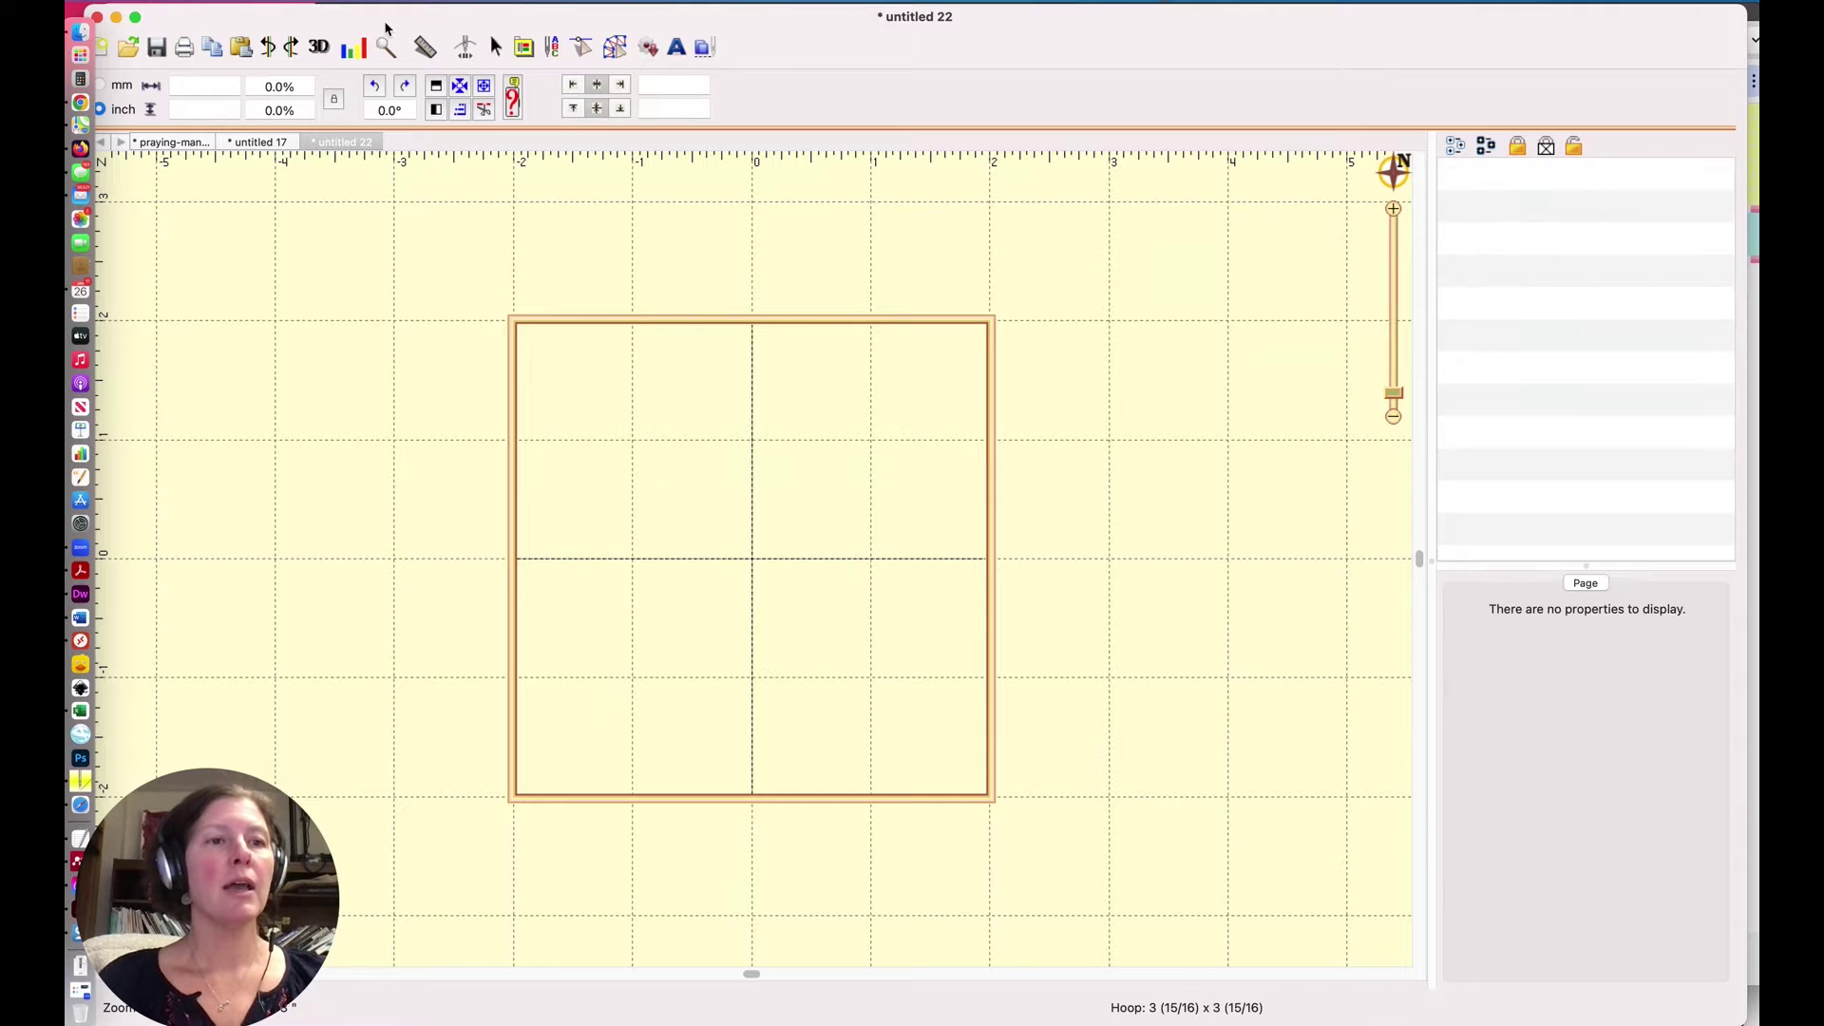
Step: Switch to Chrome and go back to the Machine Embroidery Geek article to review its list of free embroidery fonts
left_click(80, 101)
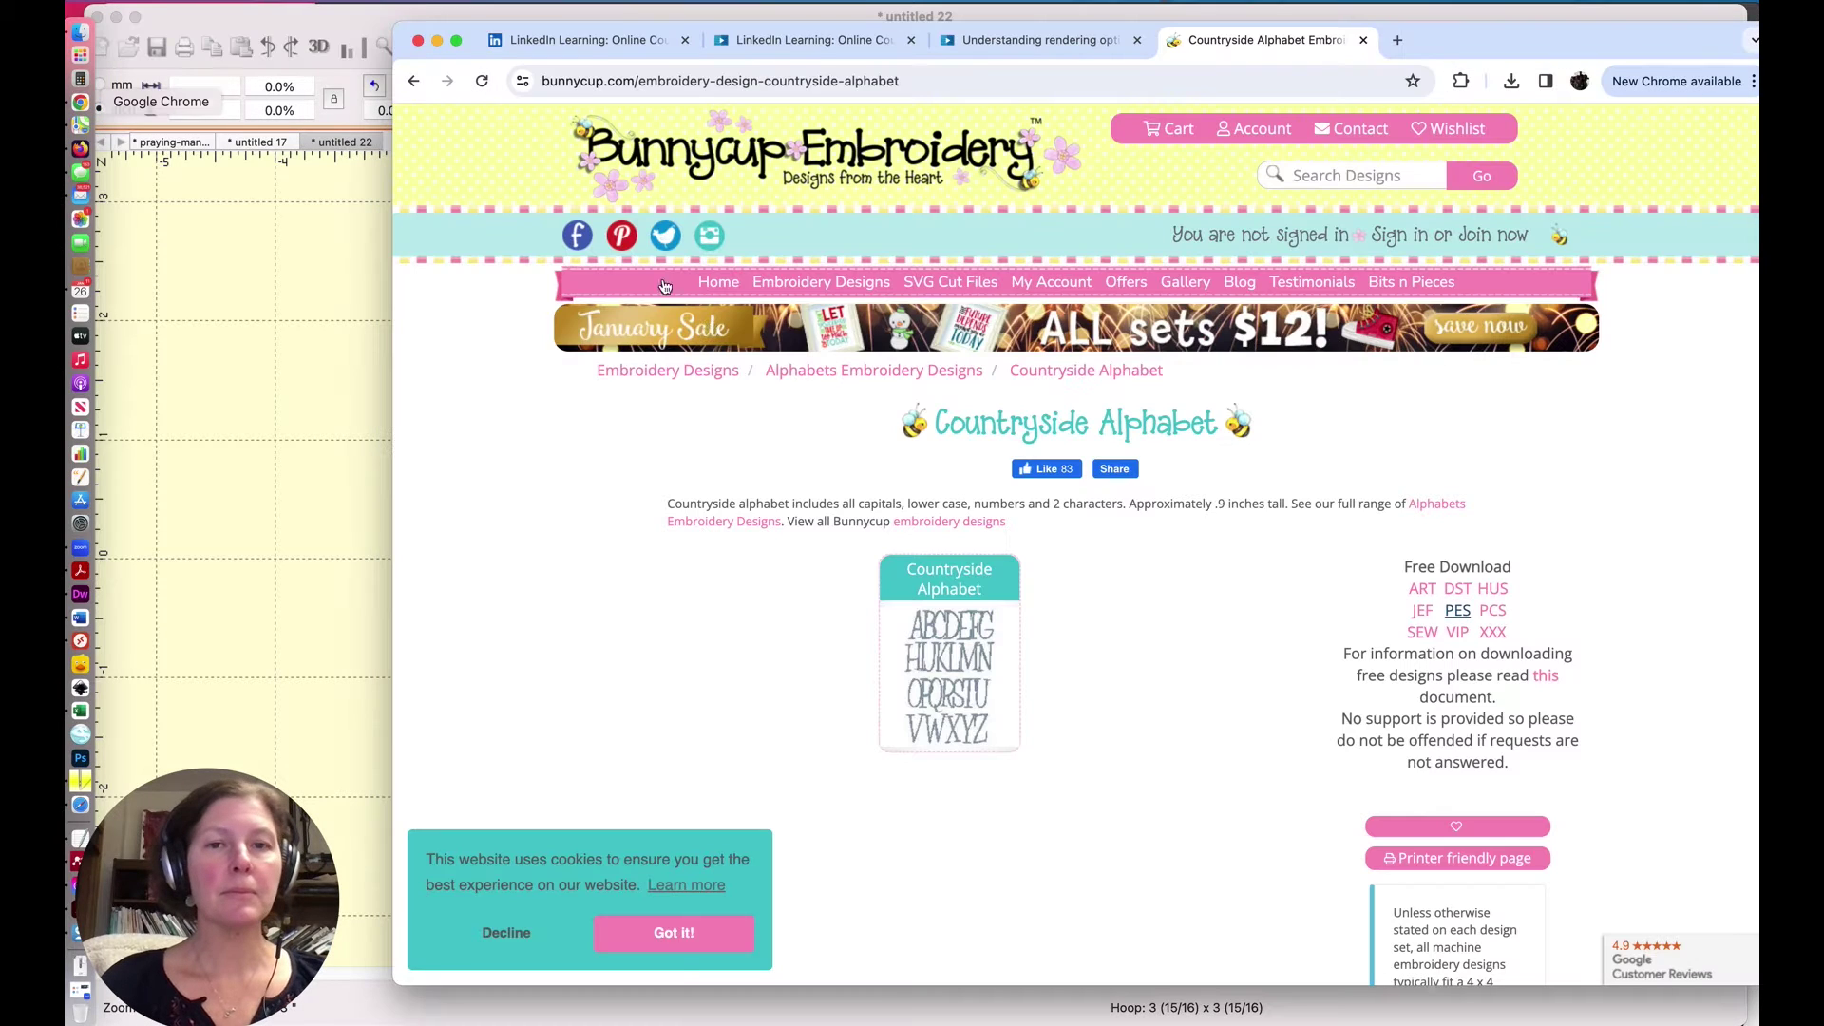
left_click(424, 83)
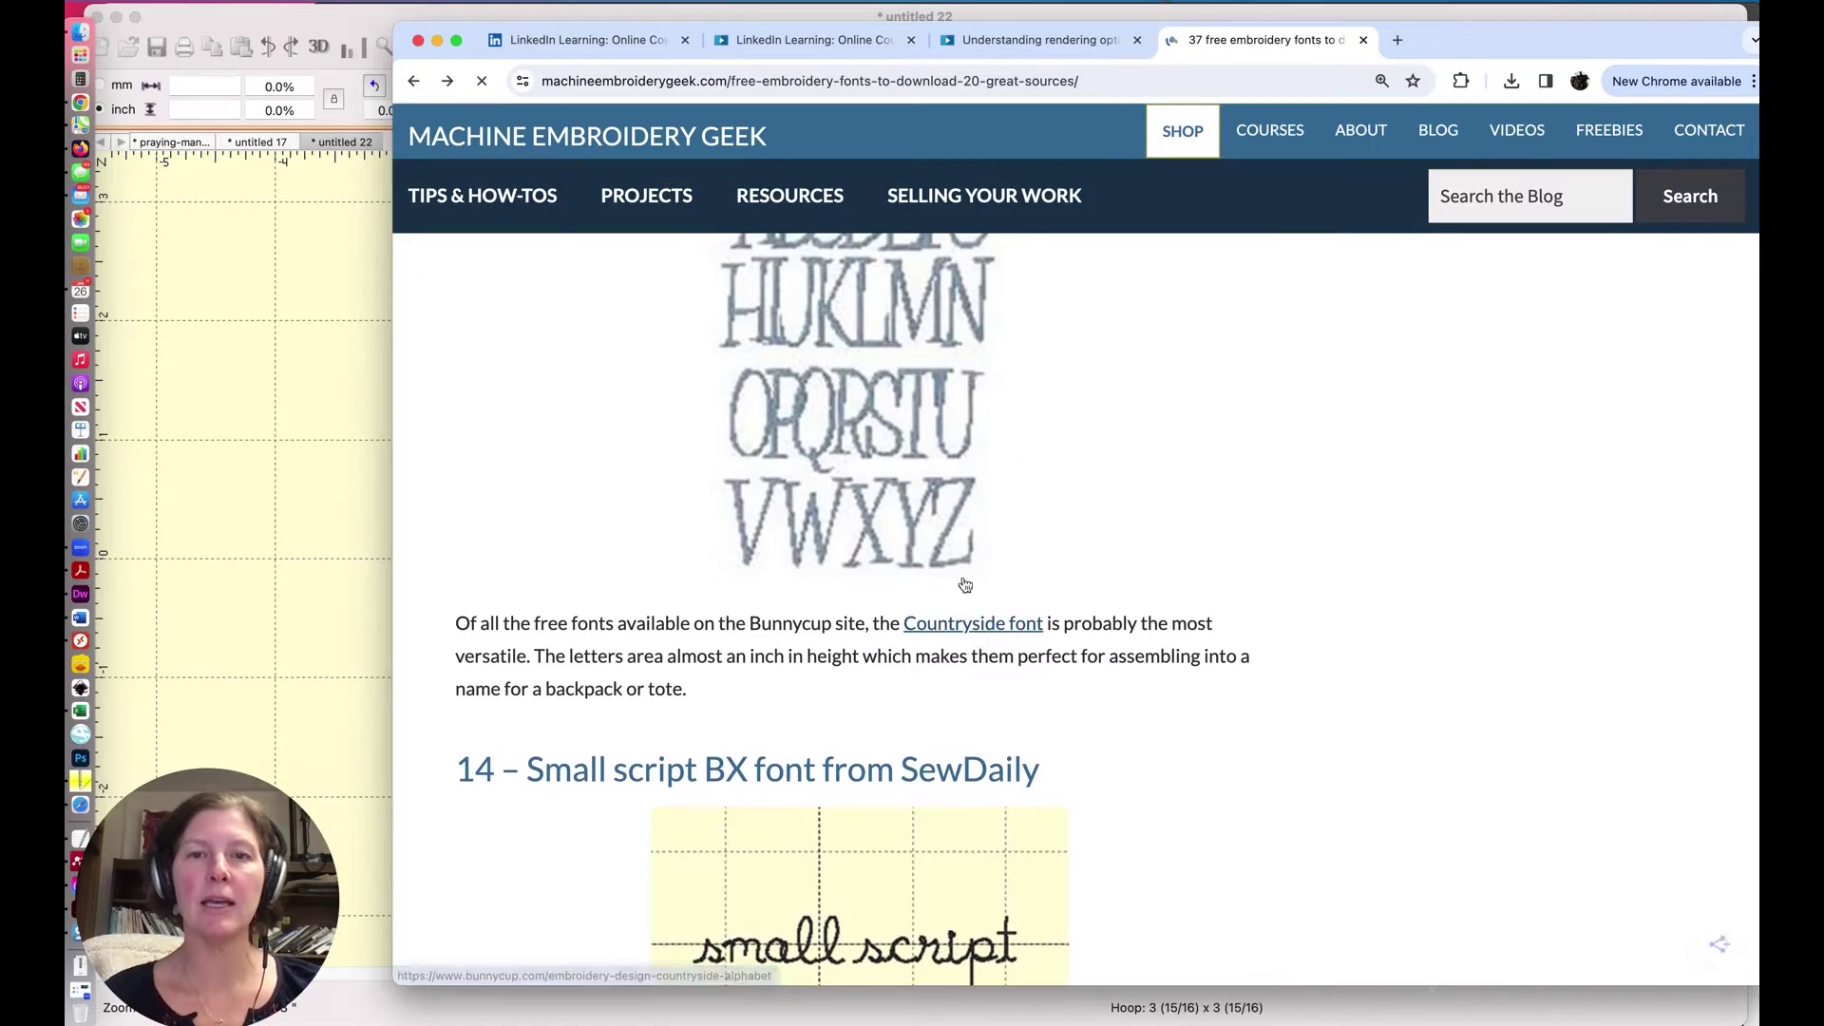
scroll(969, 513, "up", 20)
scroll(966, 485, "up", 20)
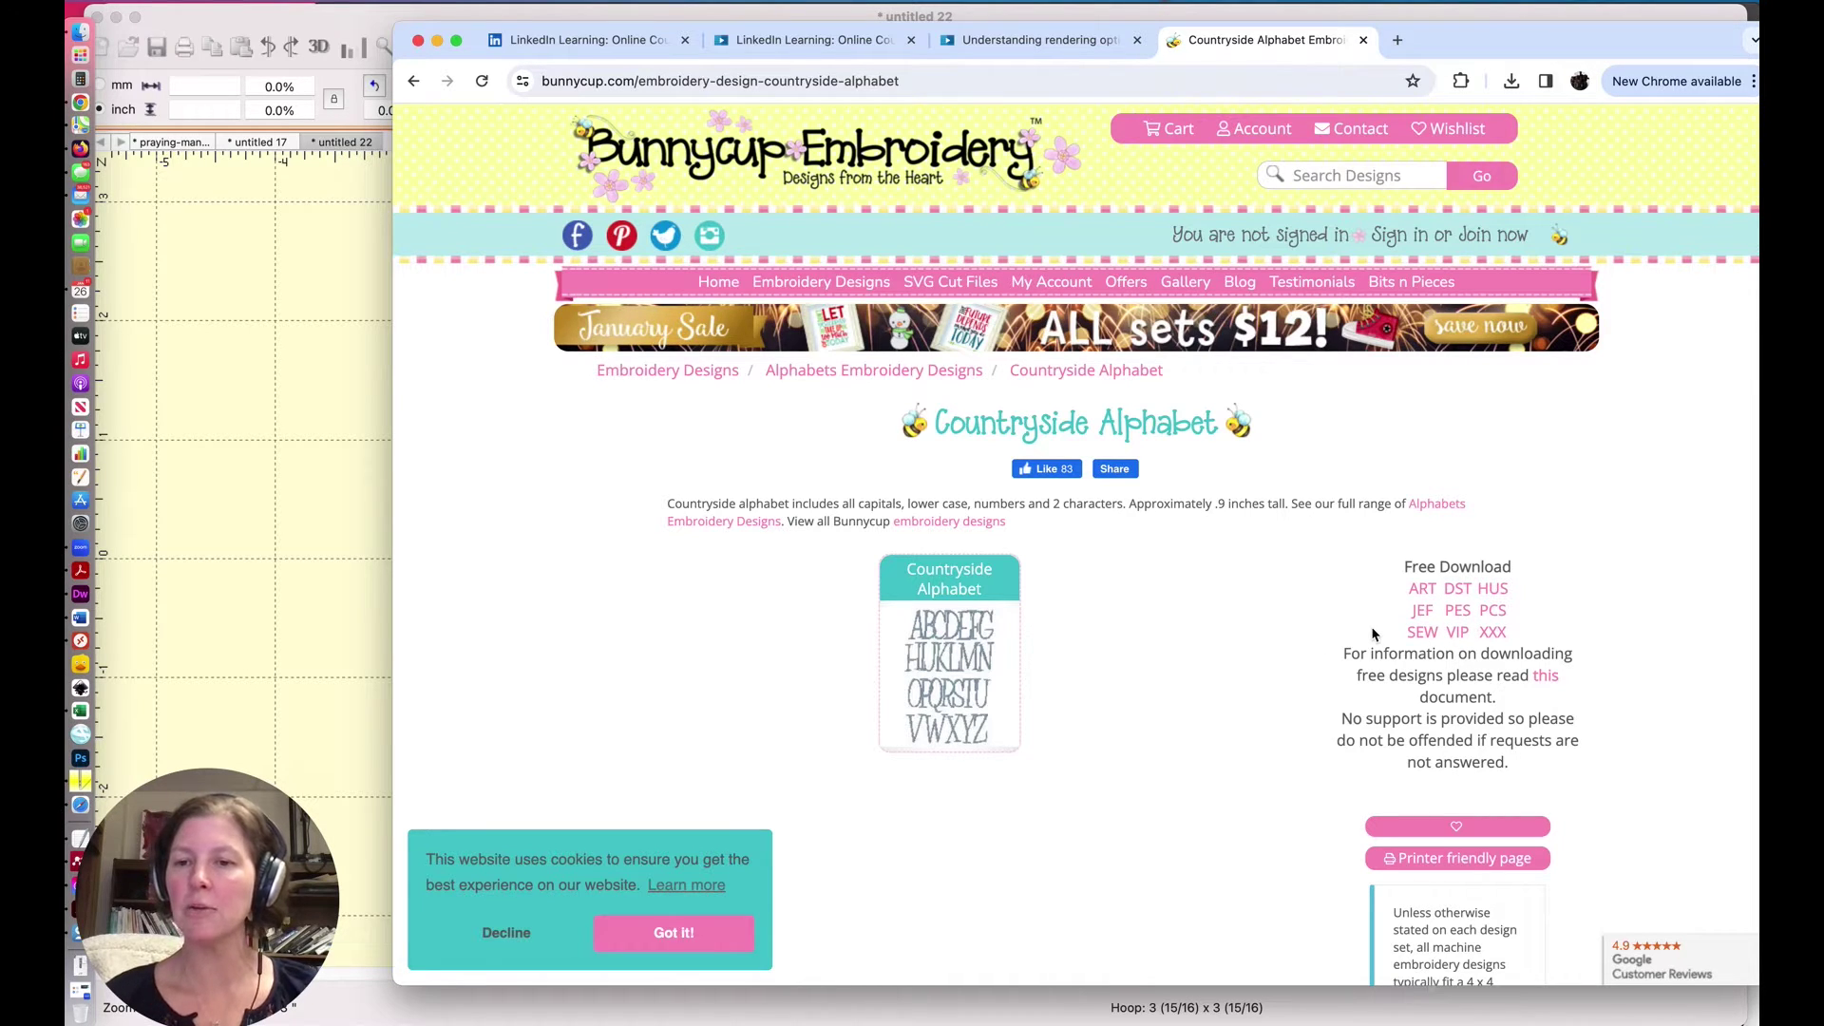
Step: Download the Countryside Alphabet in PES format from Bunnycup Embroidery and unzip countryside_pes.zip in Downloads
left_click(1456, 612)
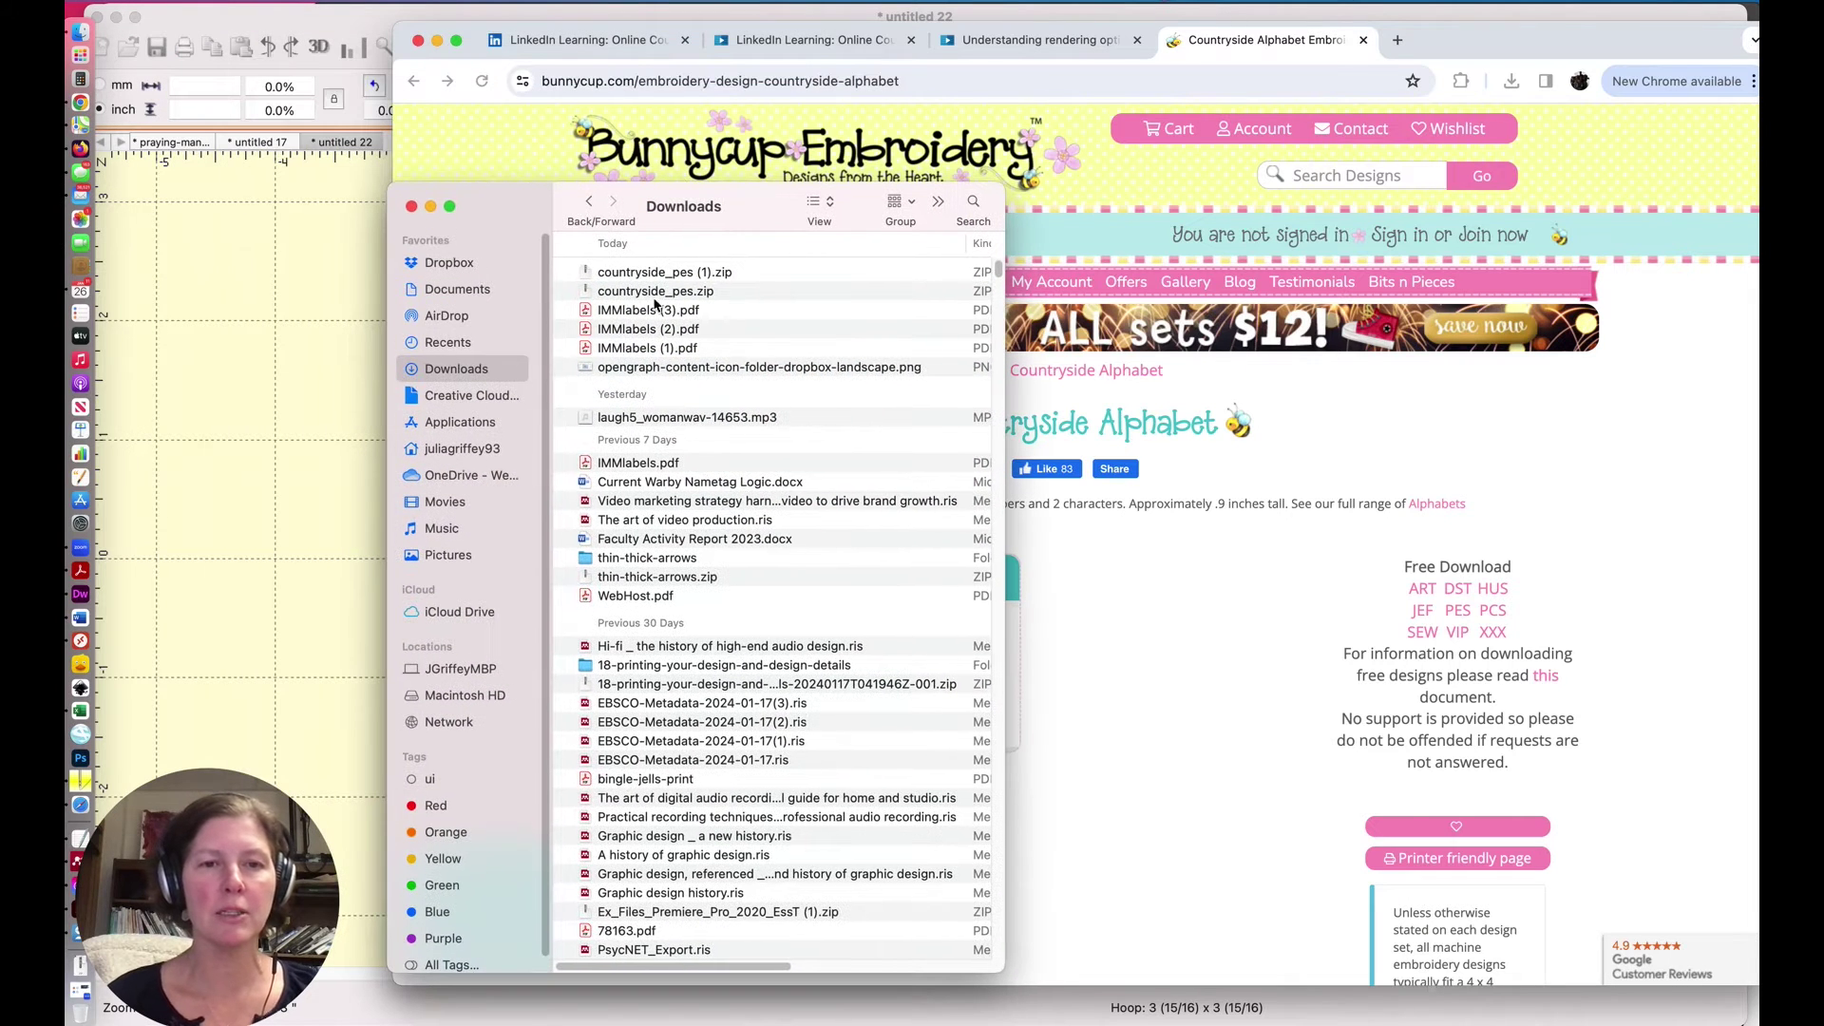
double_click(653, 296)
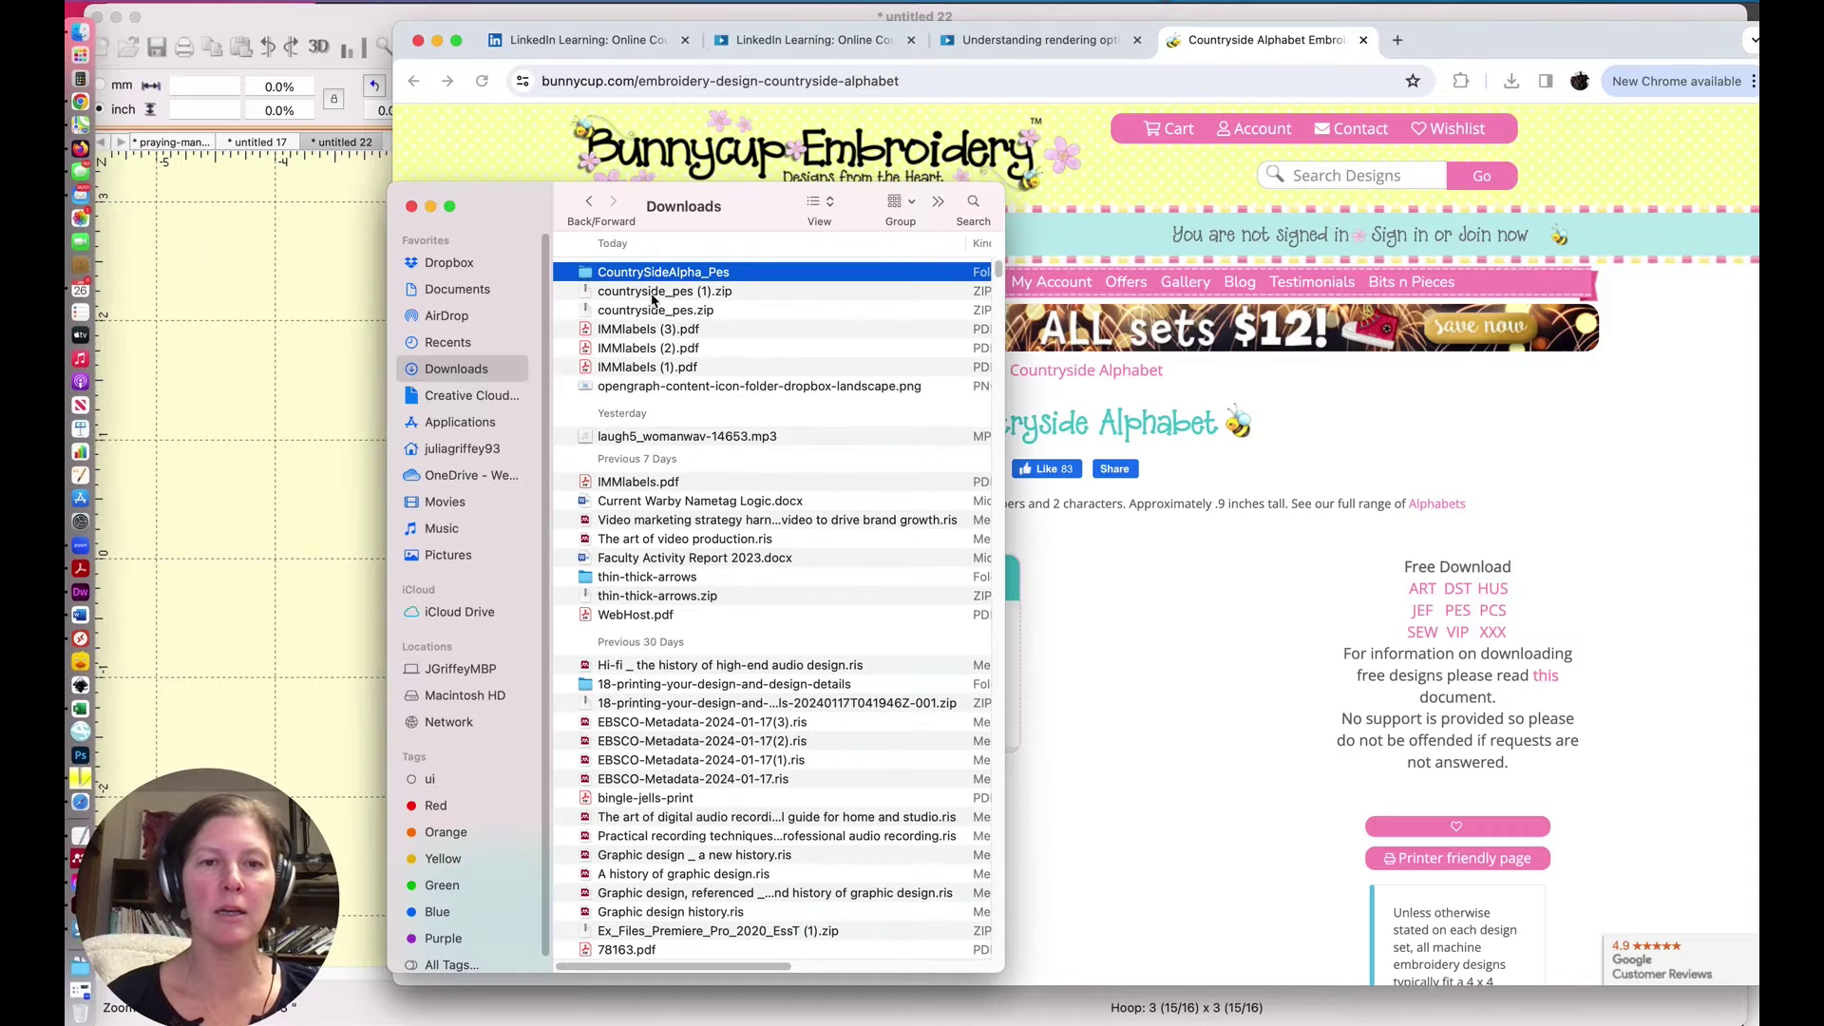
Step: Open the CountrySideAlpha_Pes folder and look through the letter files in its Capitals subfolder
double_click(643, 272)
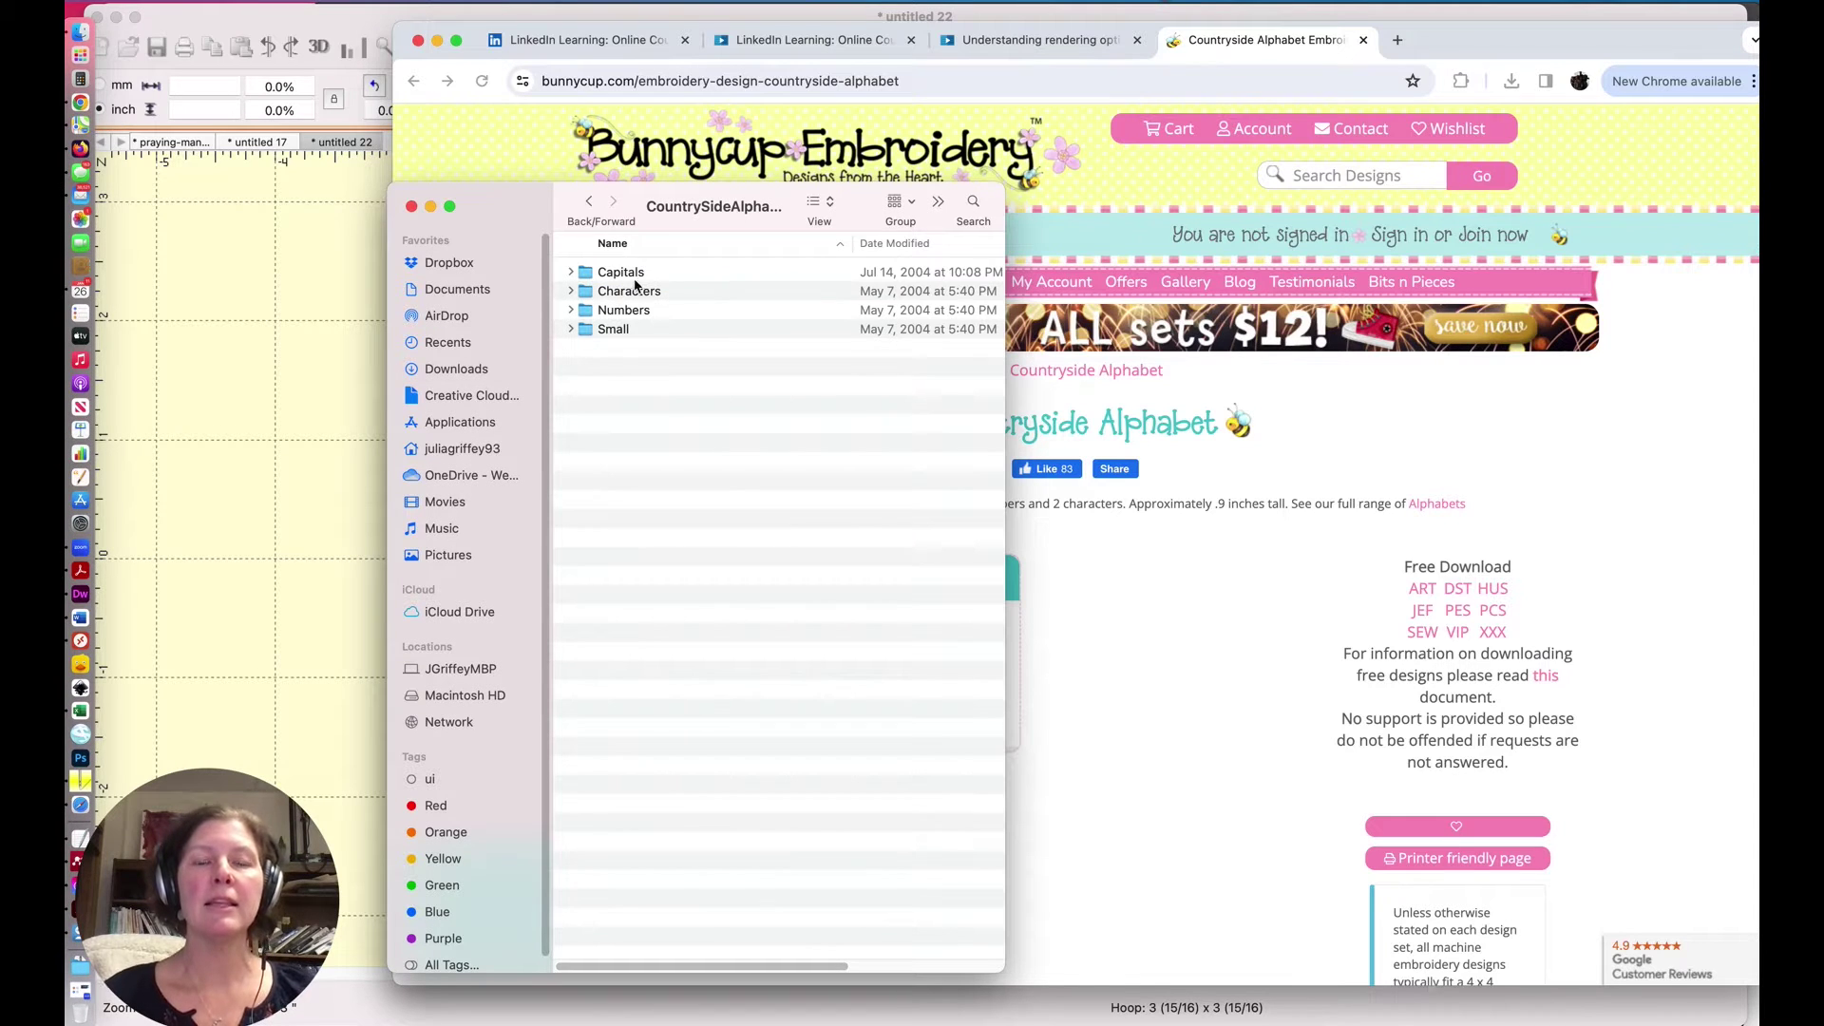
left_click(570, 274)
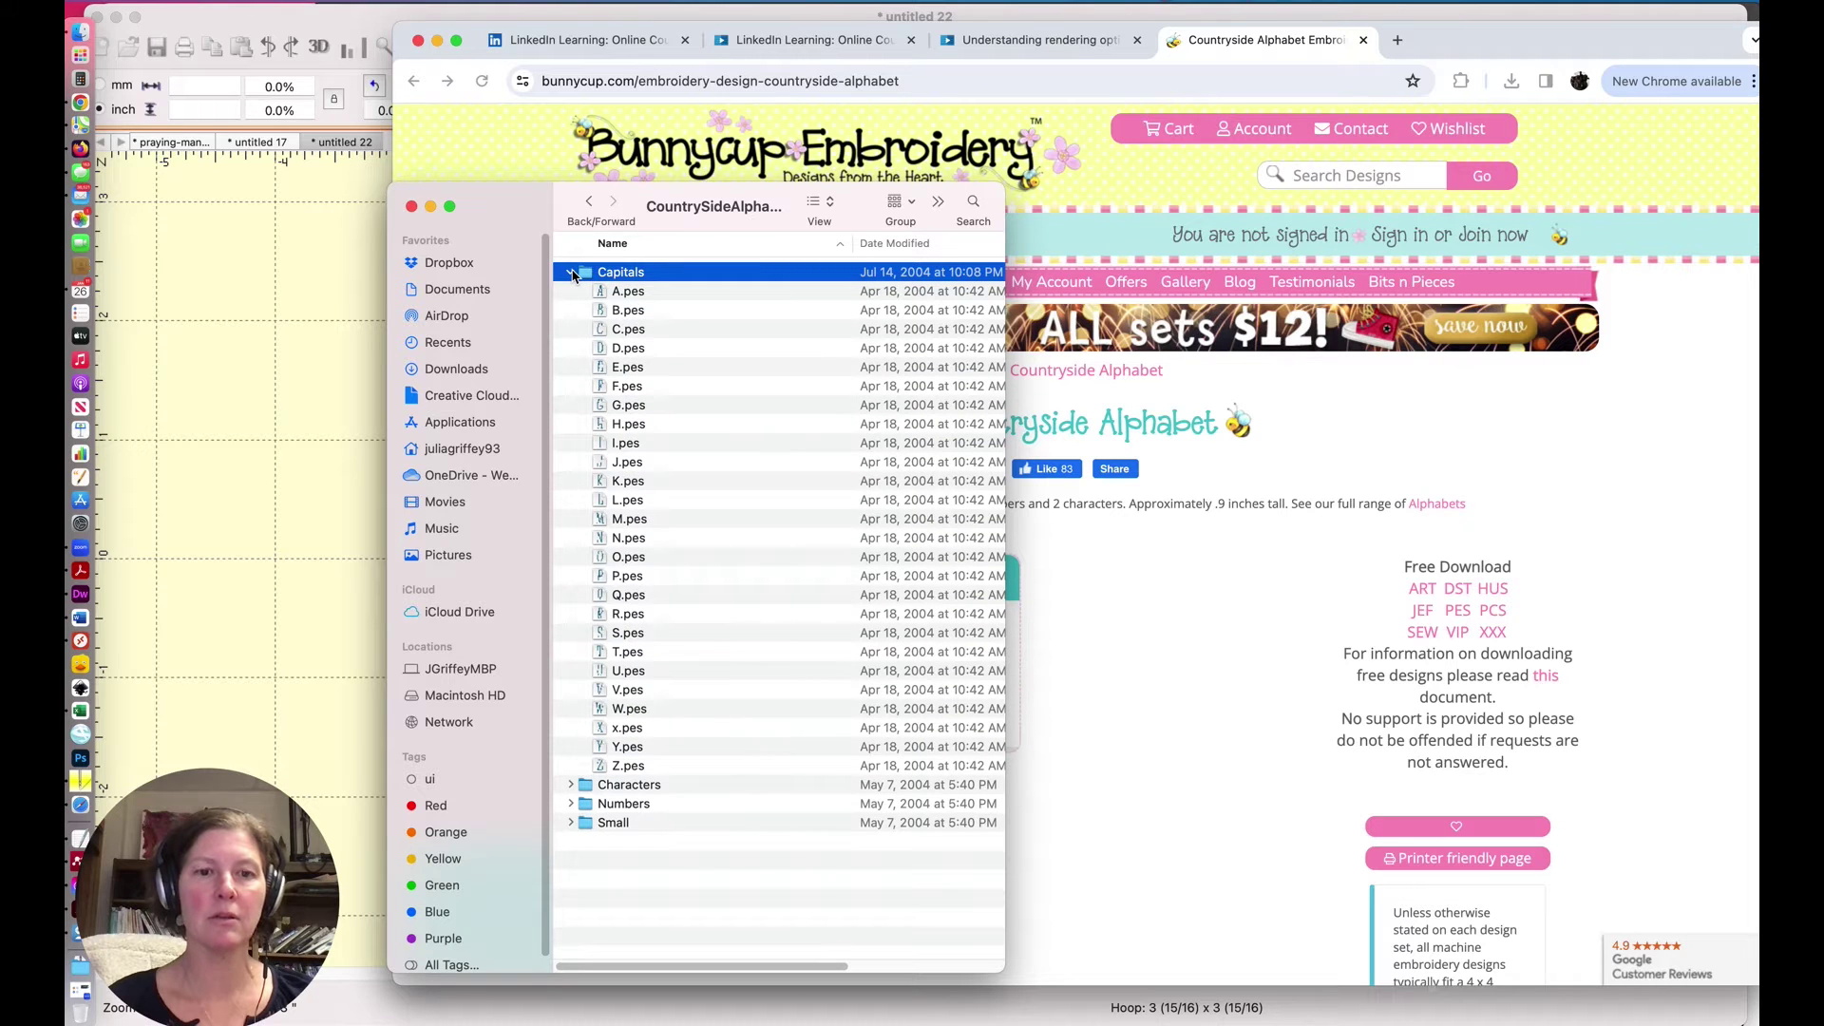
left_click(571, 274)
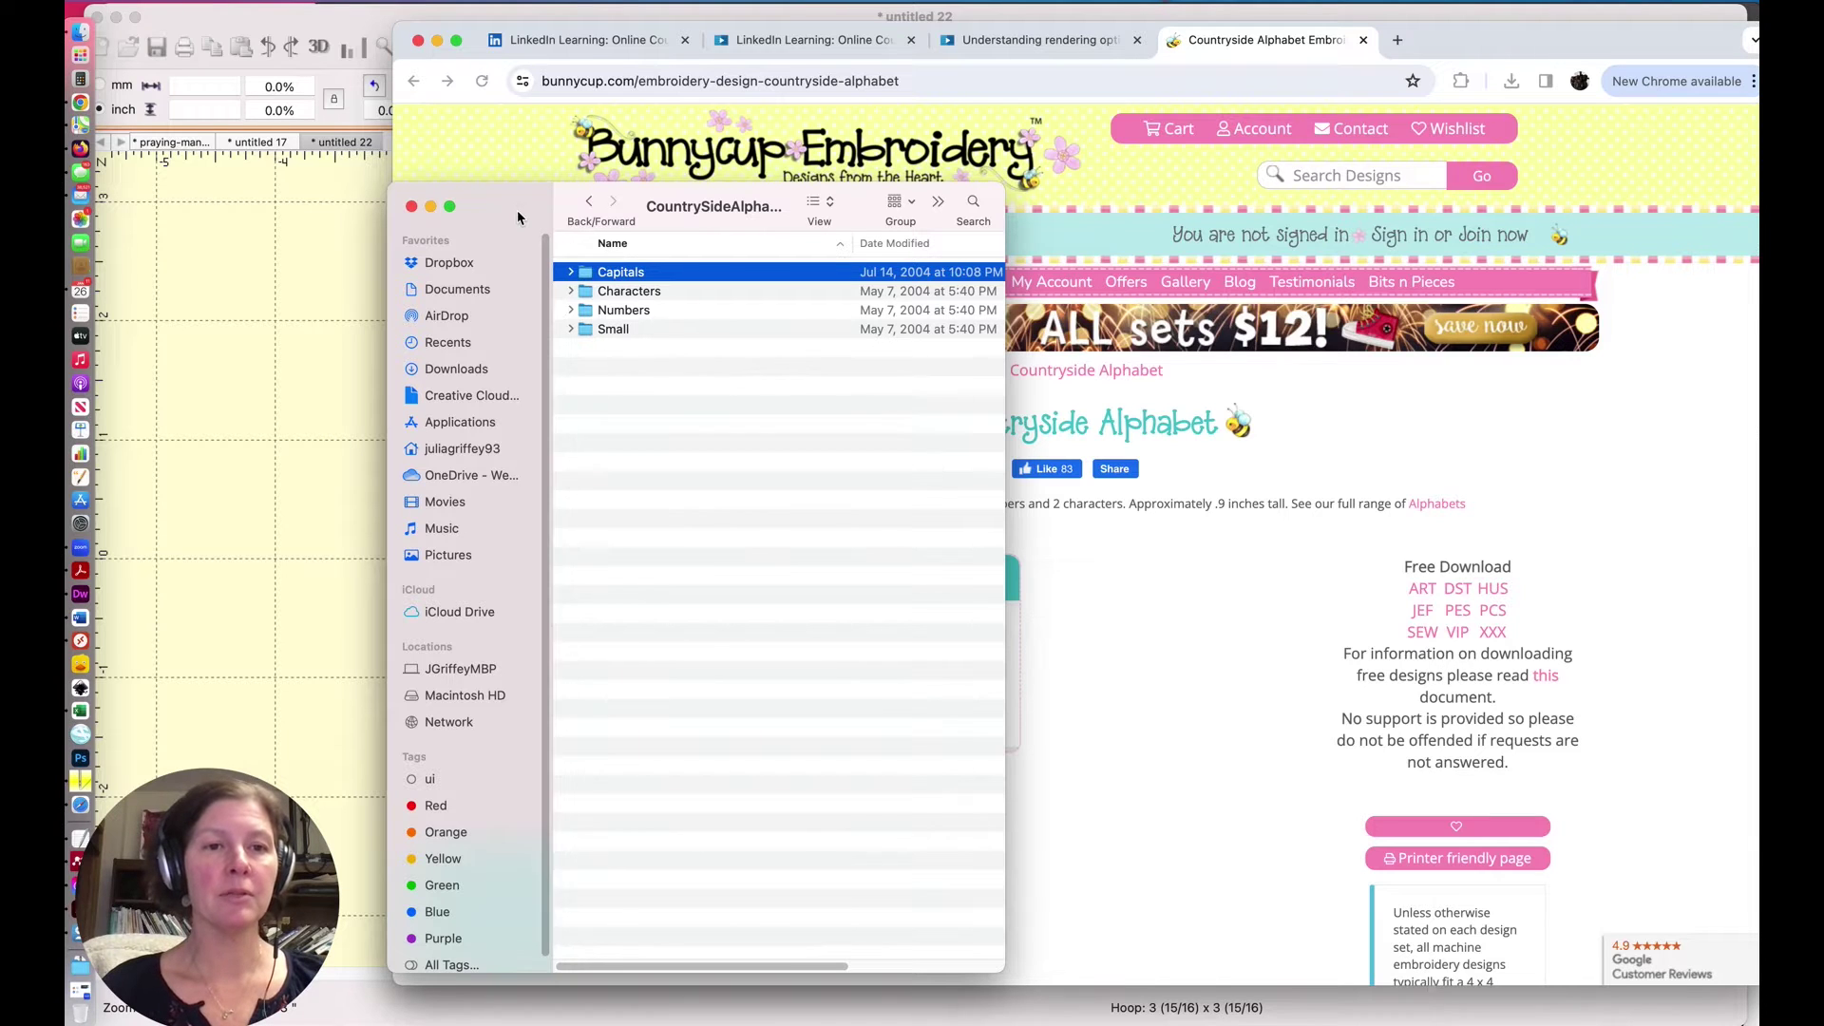
left_click_drag(522, 219, 432, 290)
Step: Switch to the Embrilliance window and start importing a new font with the Import Font utility
left_click(266, 239)
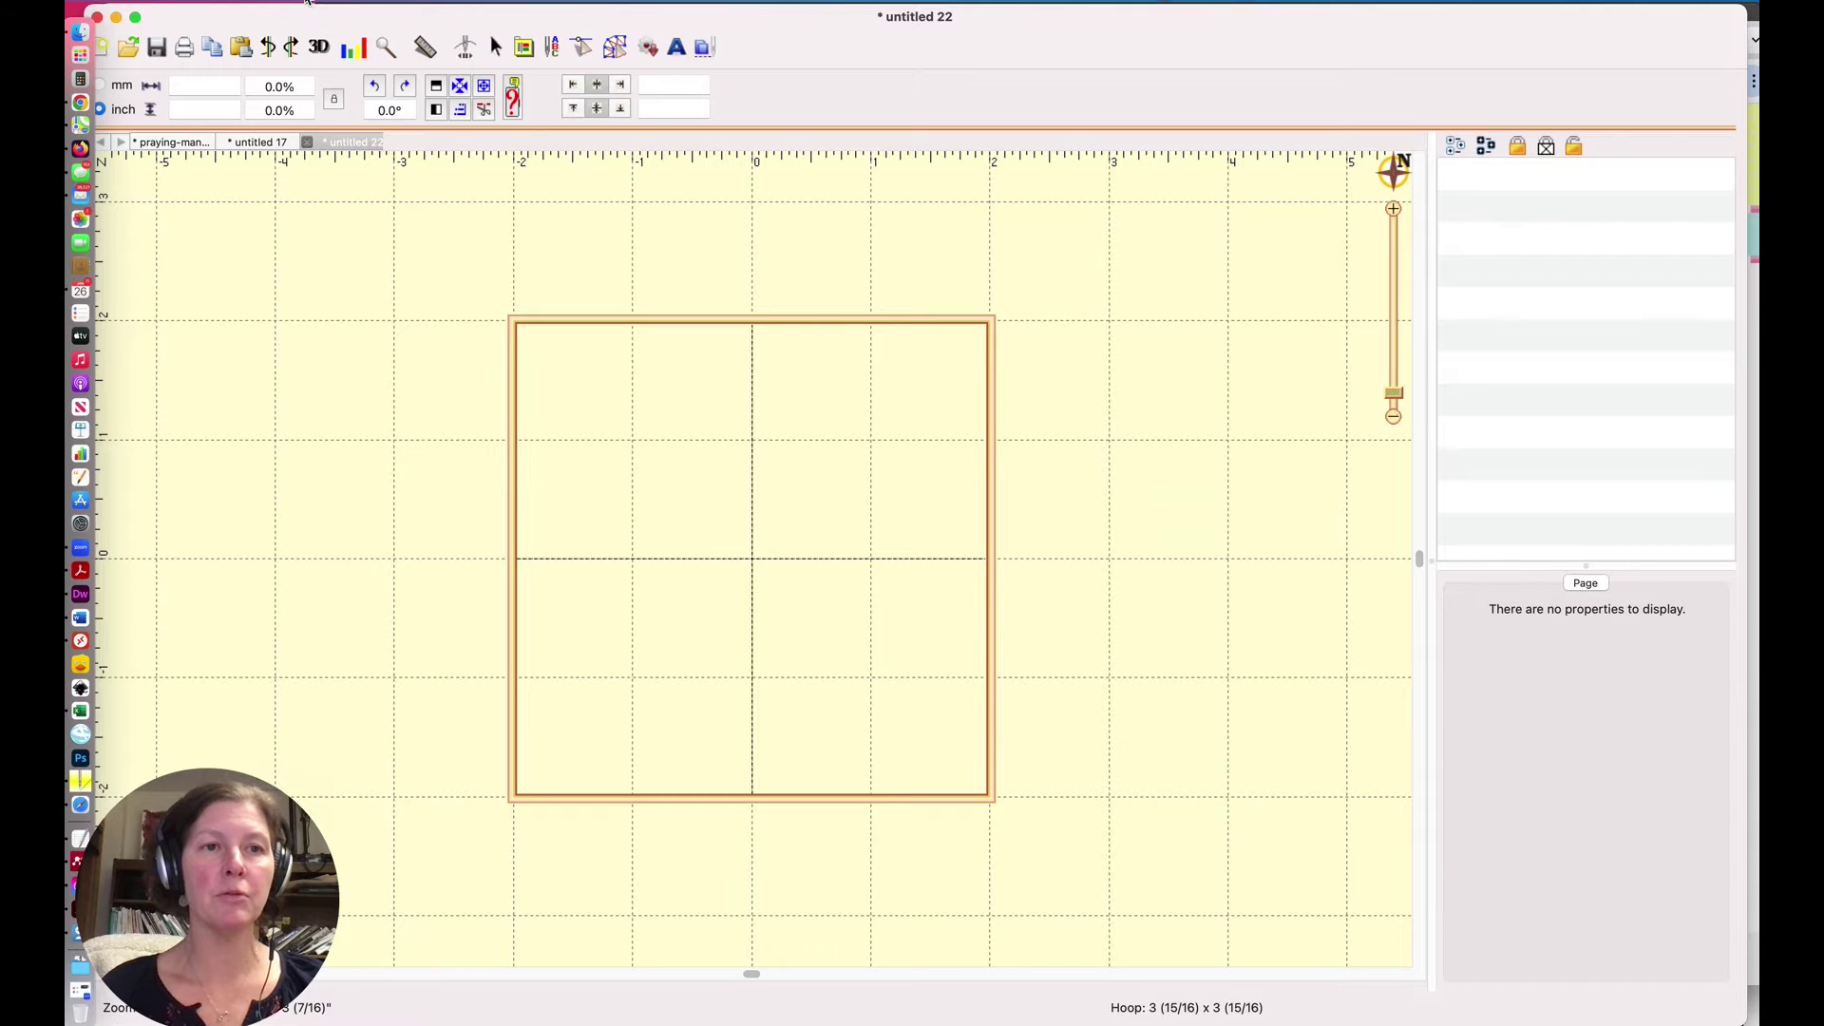
left_click(306, 3)
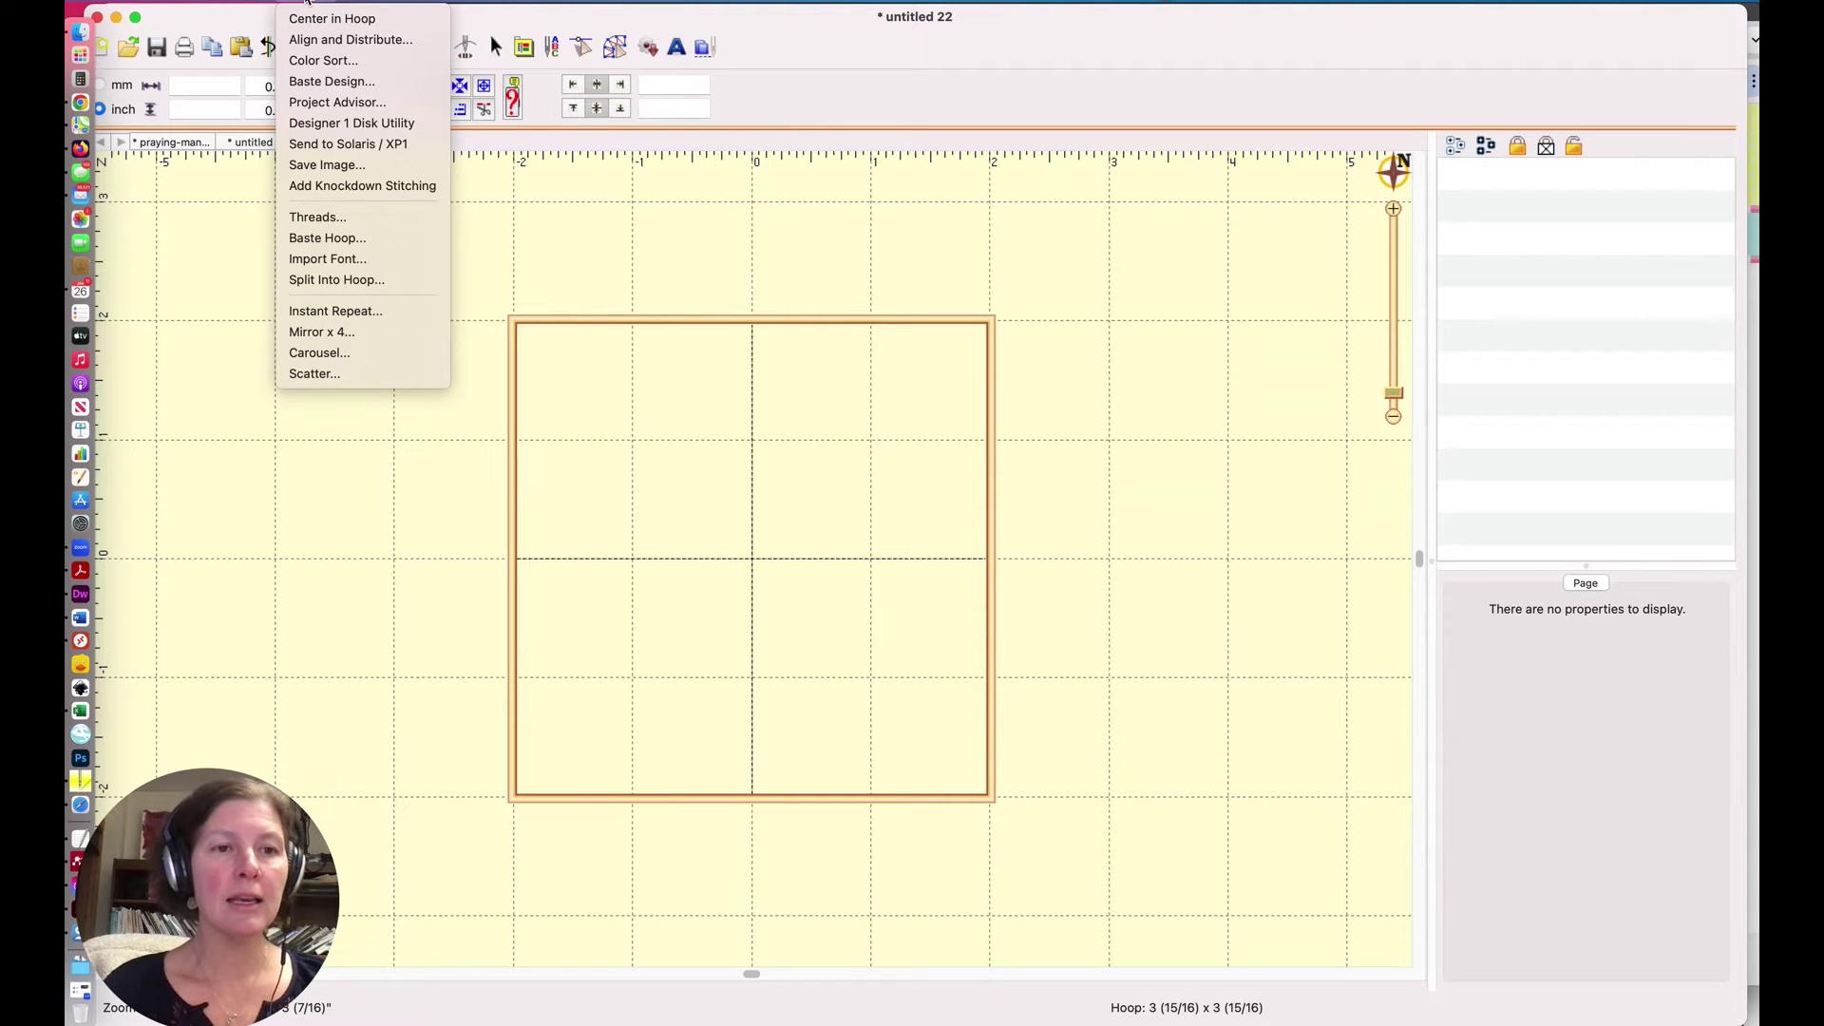
left_click(325, 260)
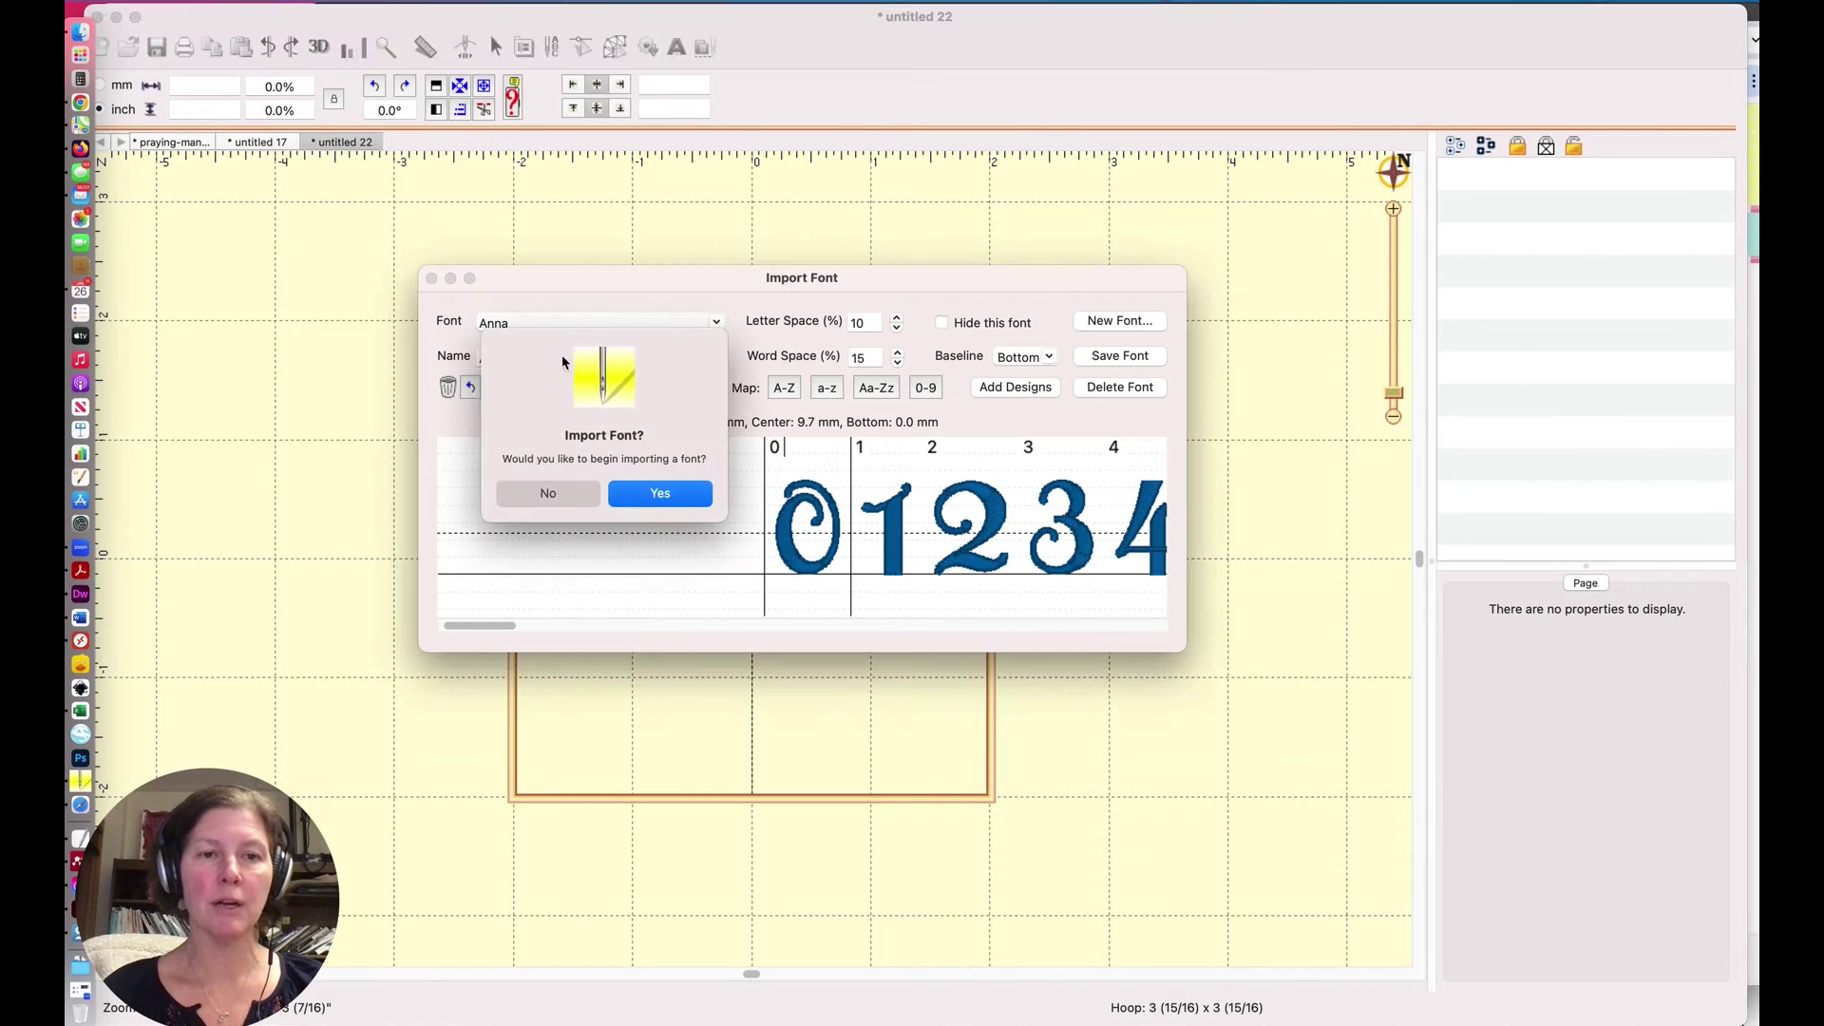
left_click(649, 504)
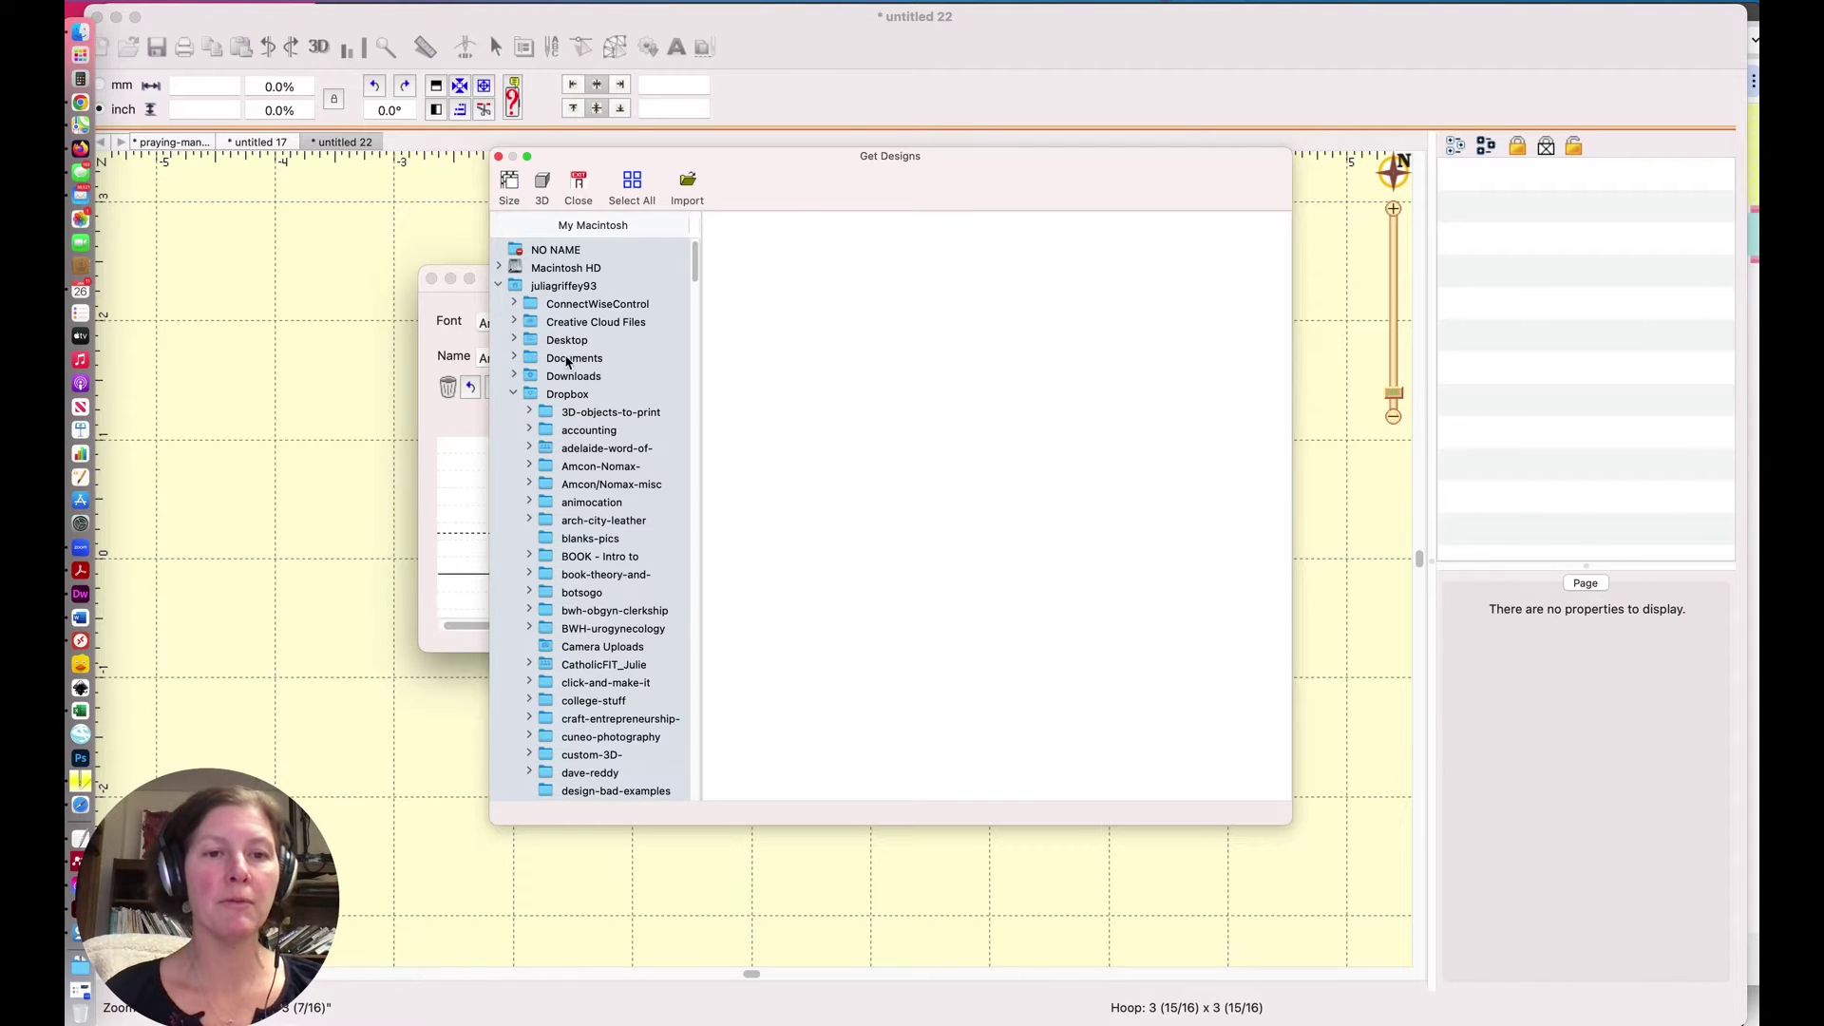
Step: Import all the letter designs from the Capitals subfolder of CountrySideAlpha_Pes in Downloads
left_click(513, 392)
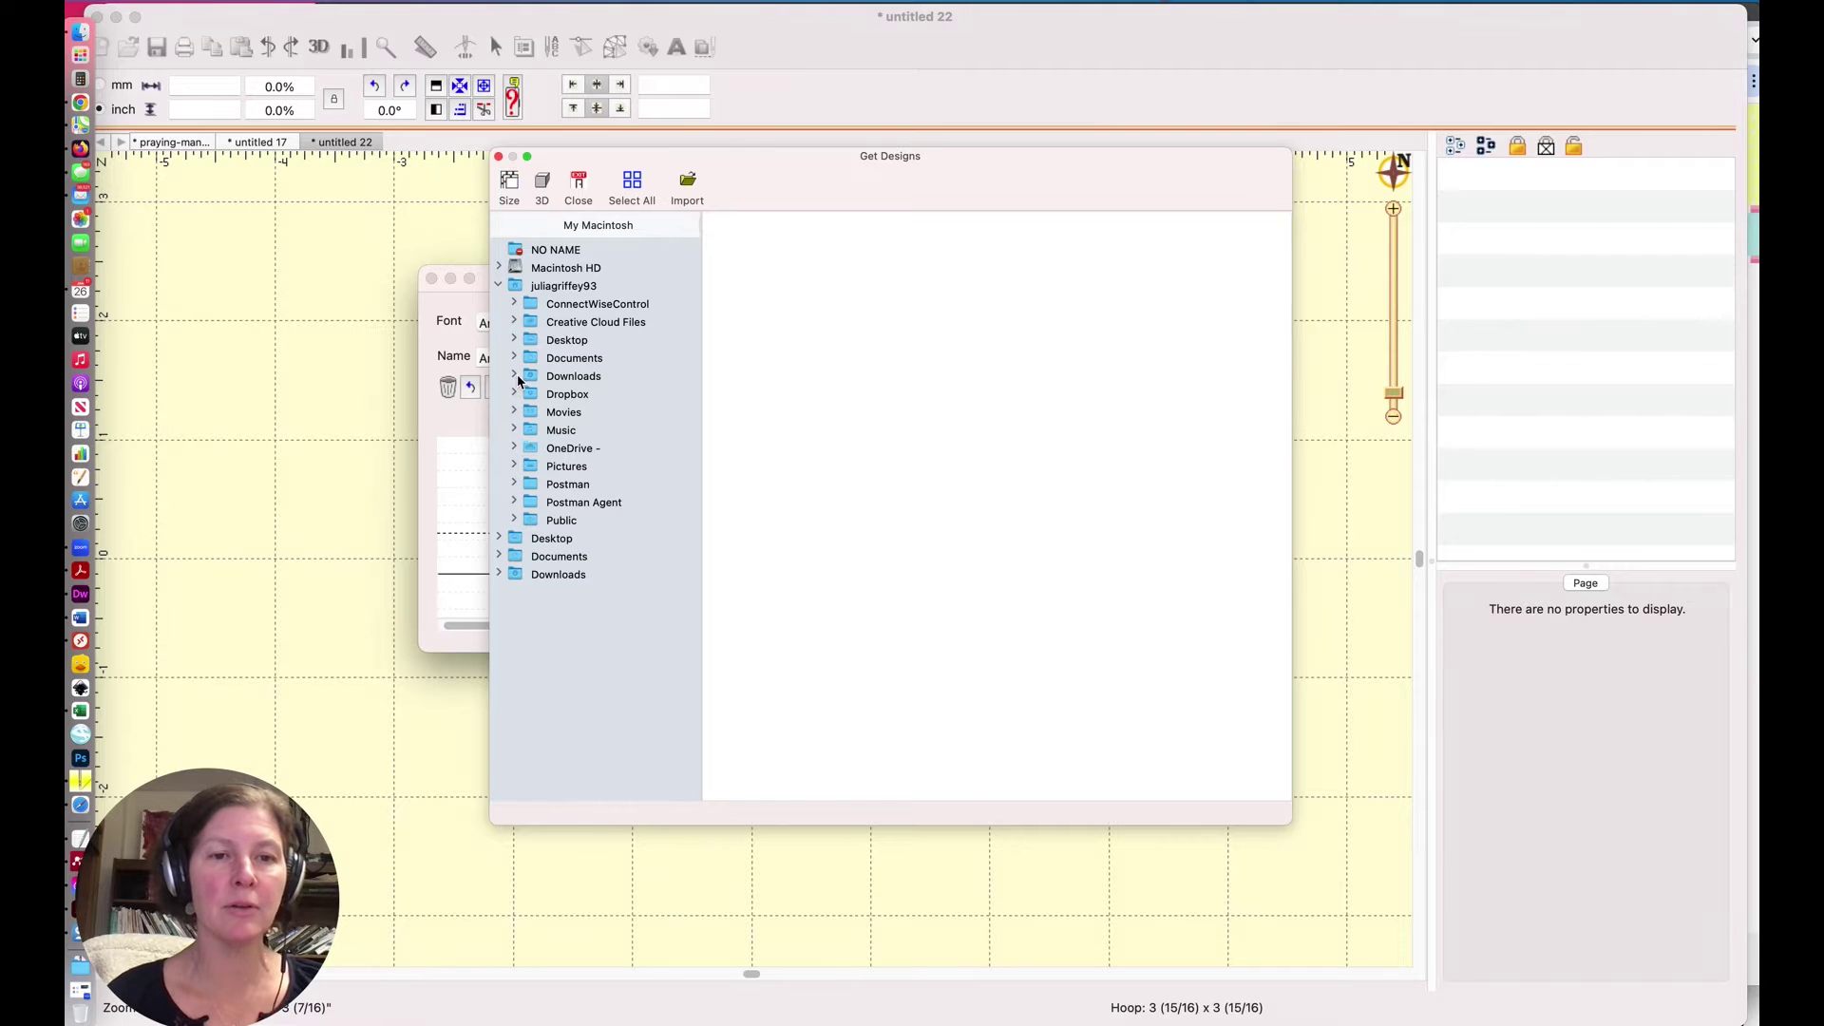
left_click(514, 377)
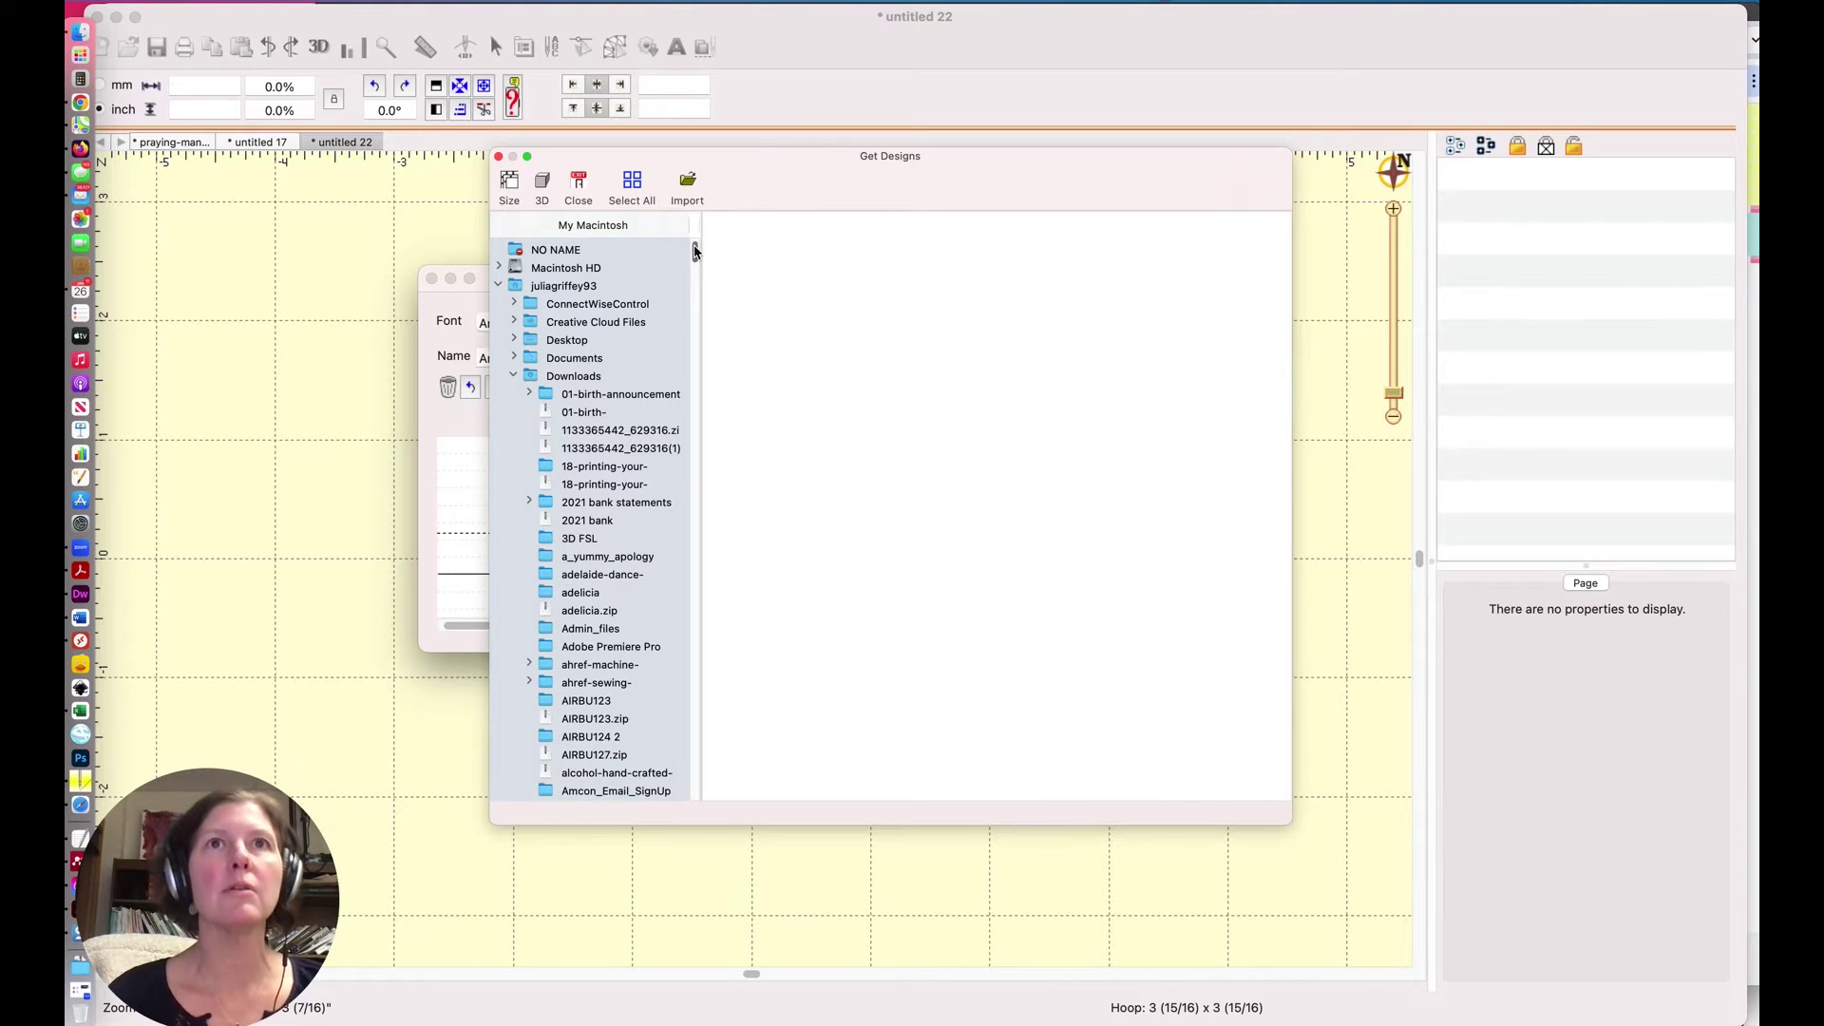
left_click_drag(696, 253, 692, 310)
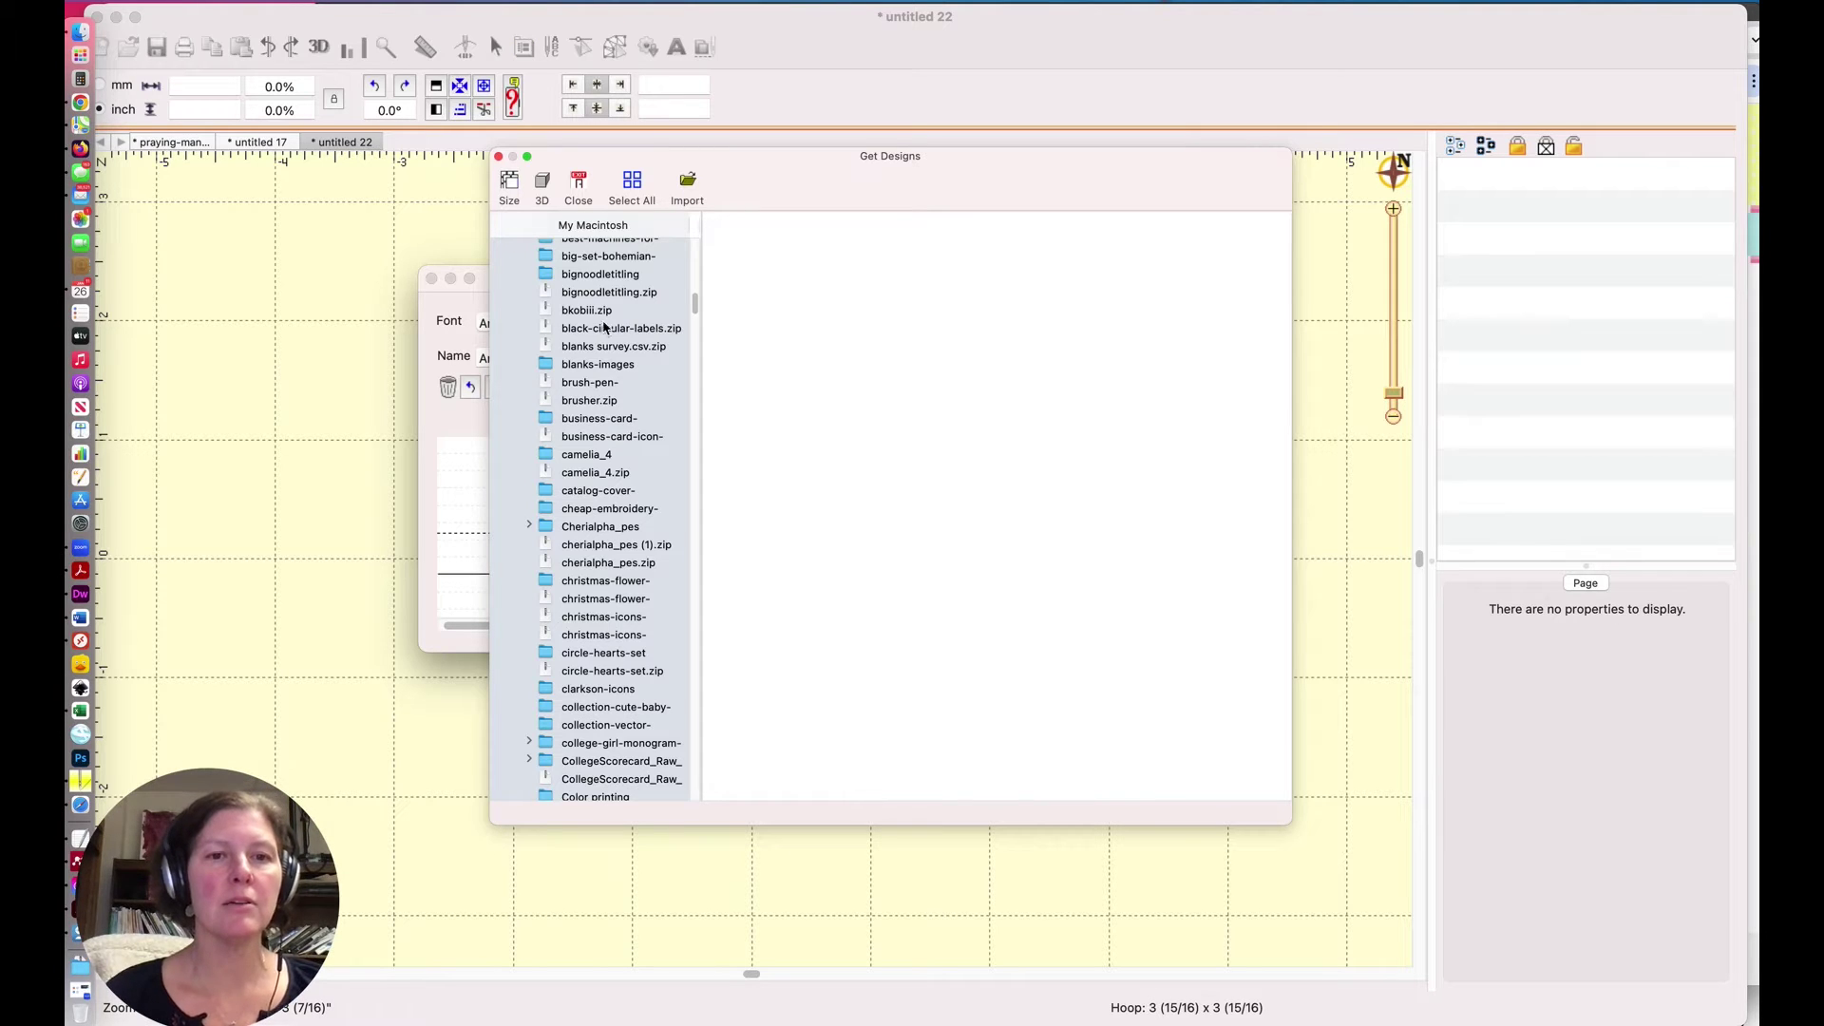
left_click_drag(693, 306, 692, 338)
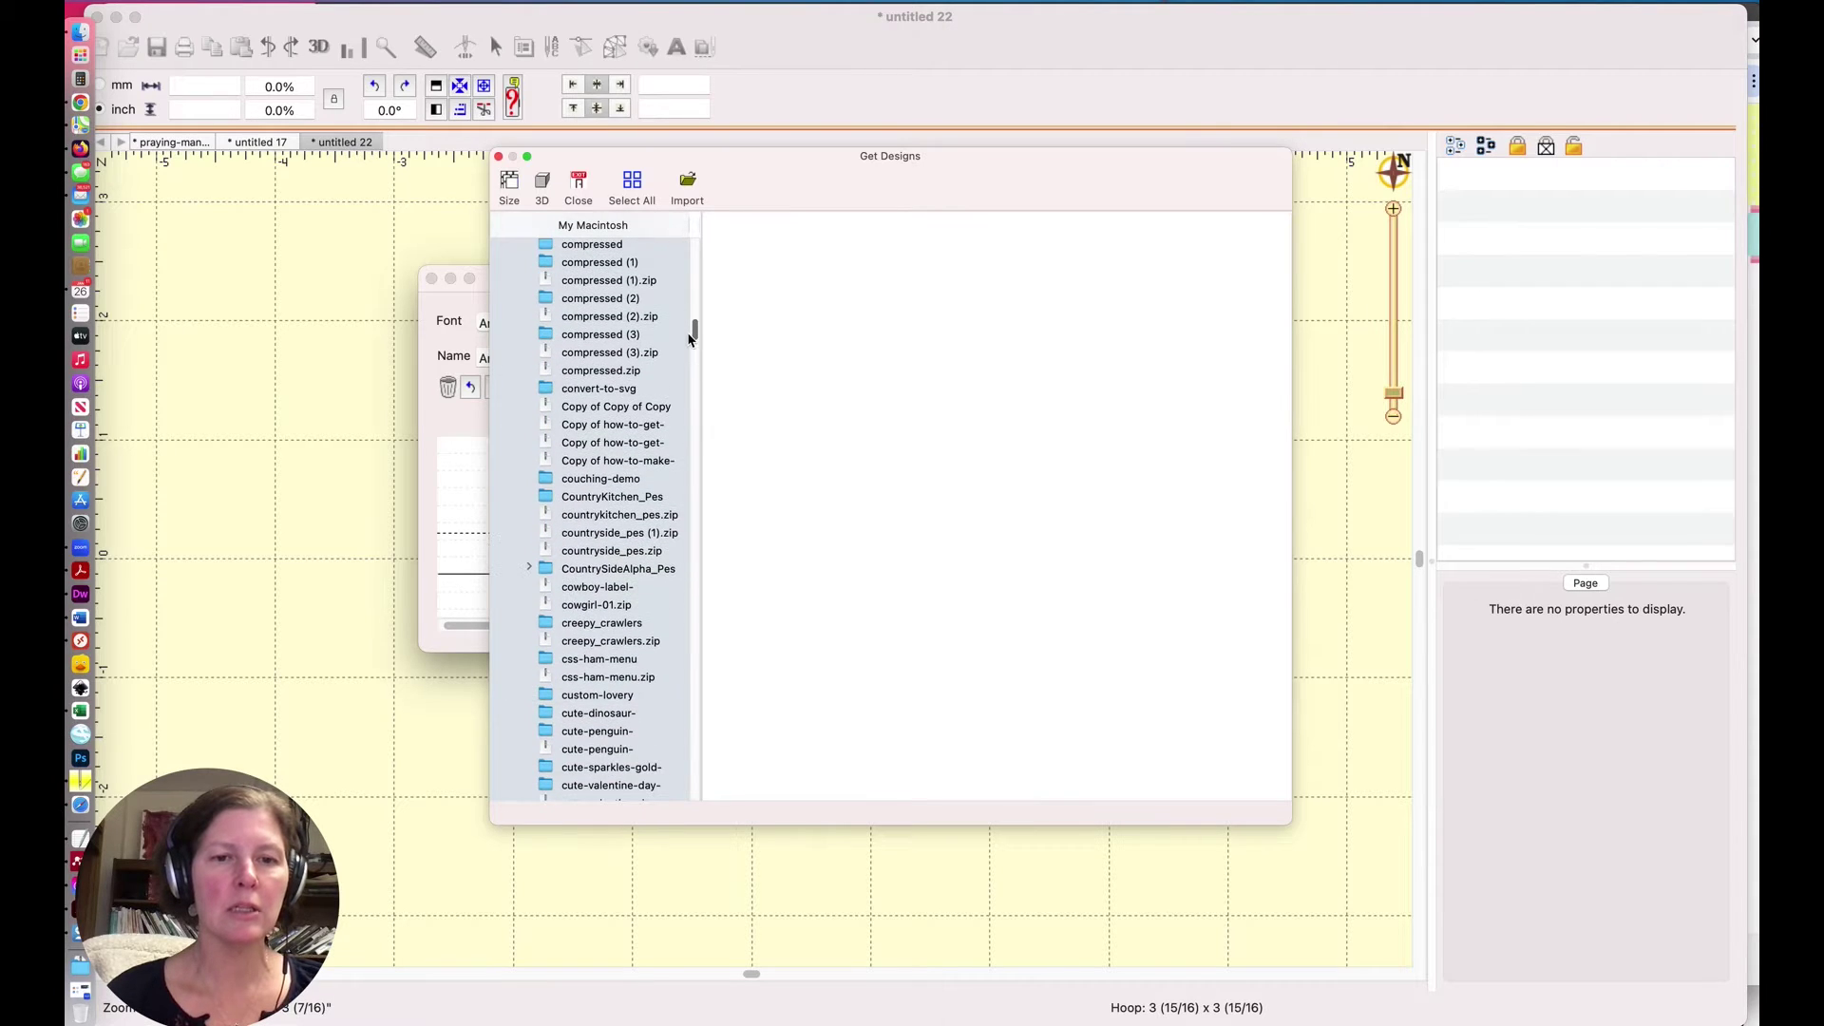
left_click(590, 574)
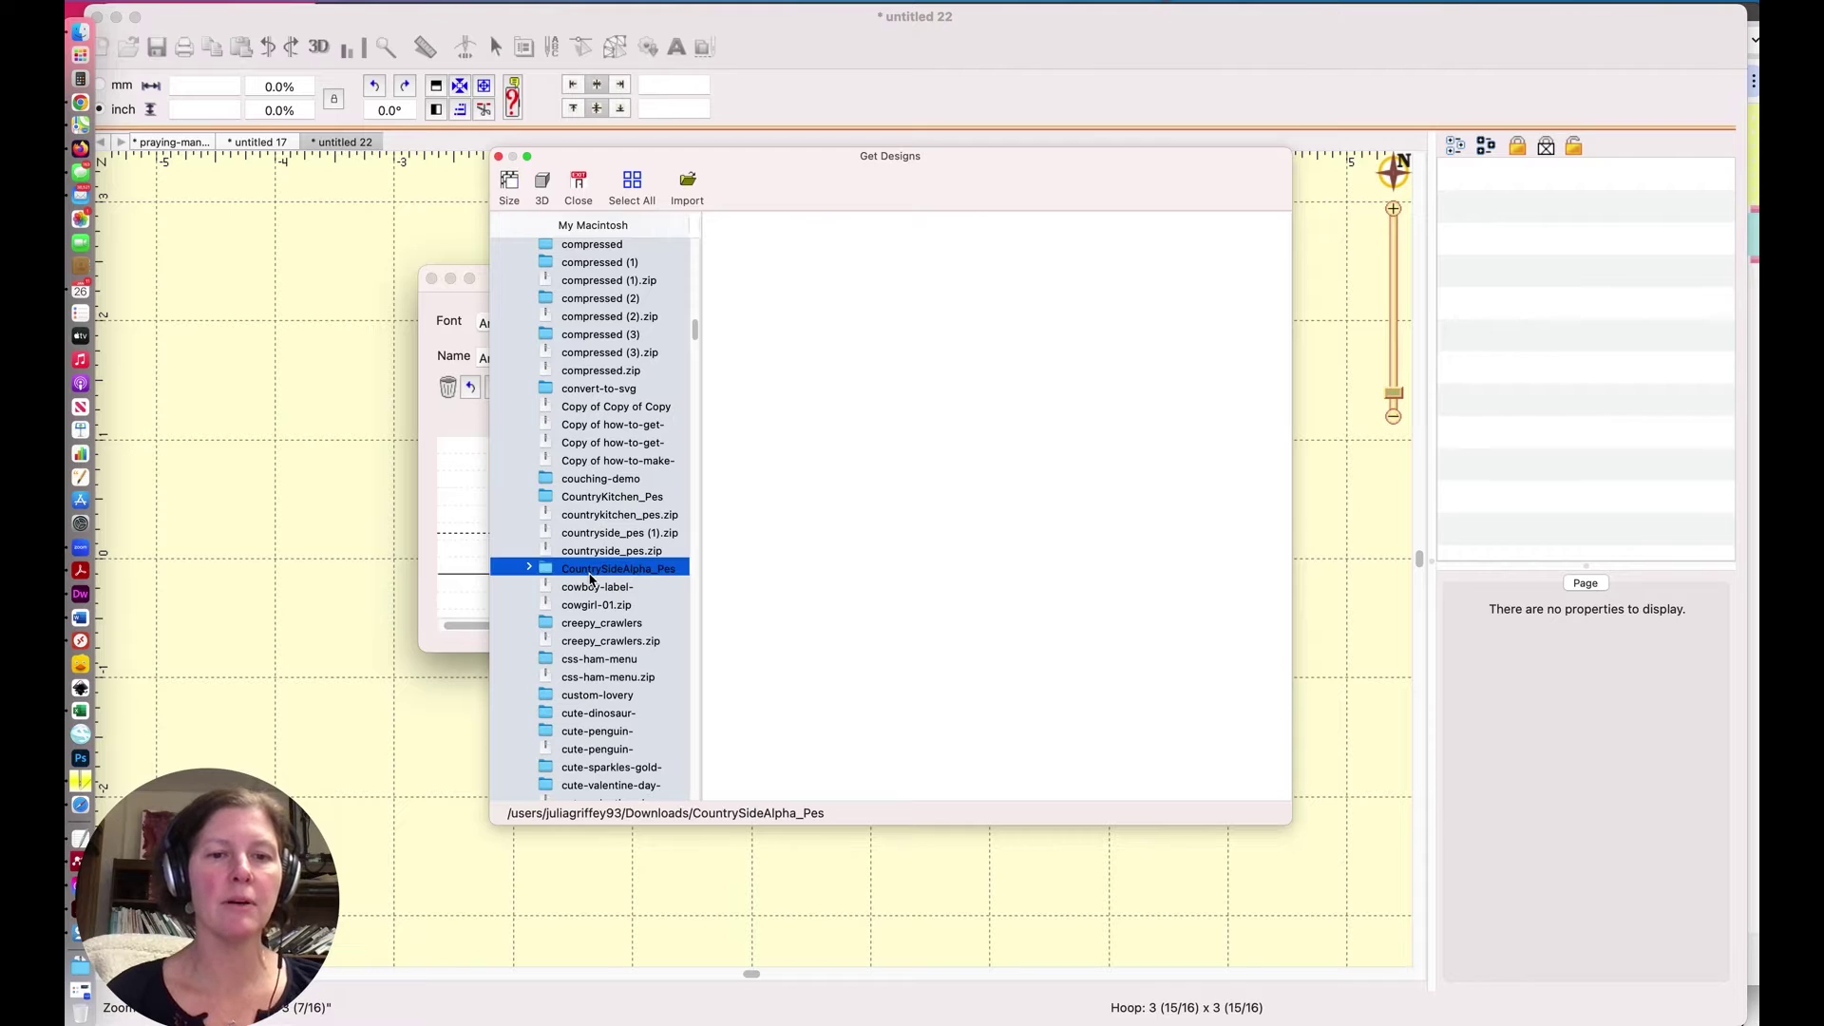
left_click(530, 569)
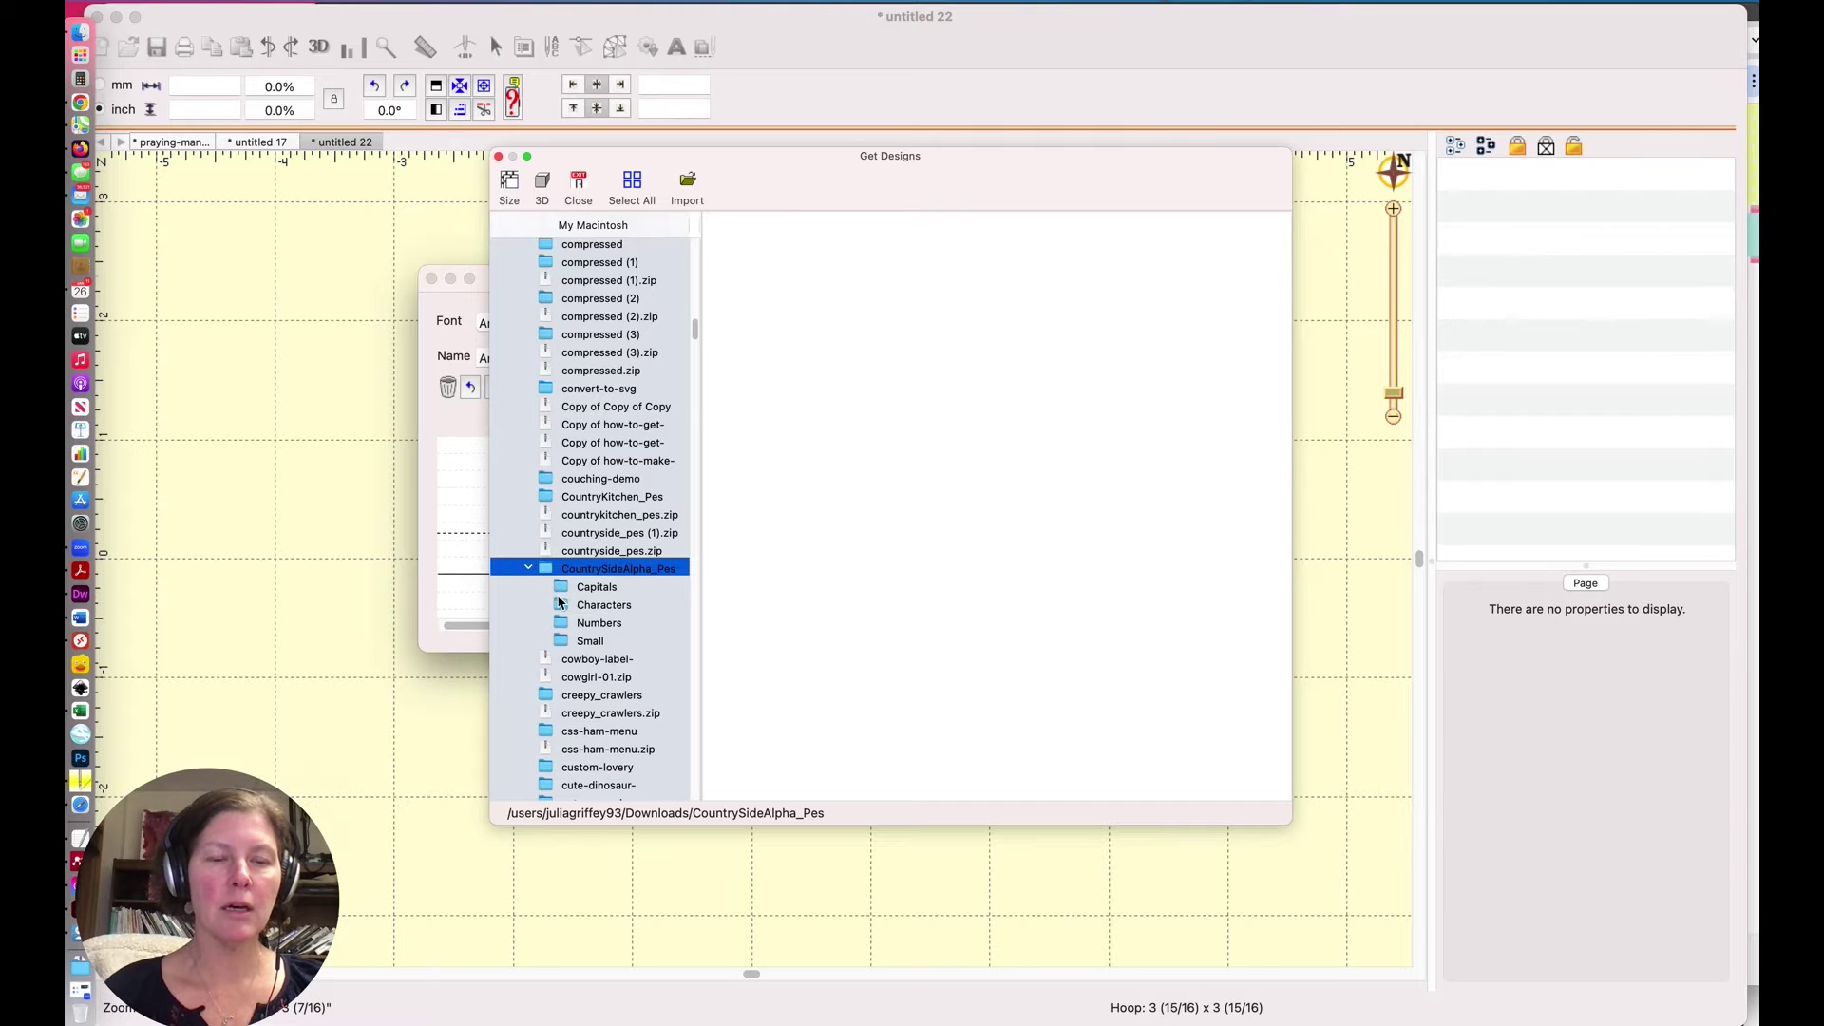
left_click(563, 589)
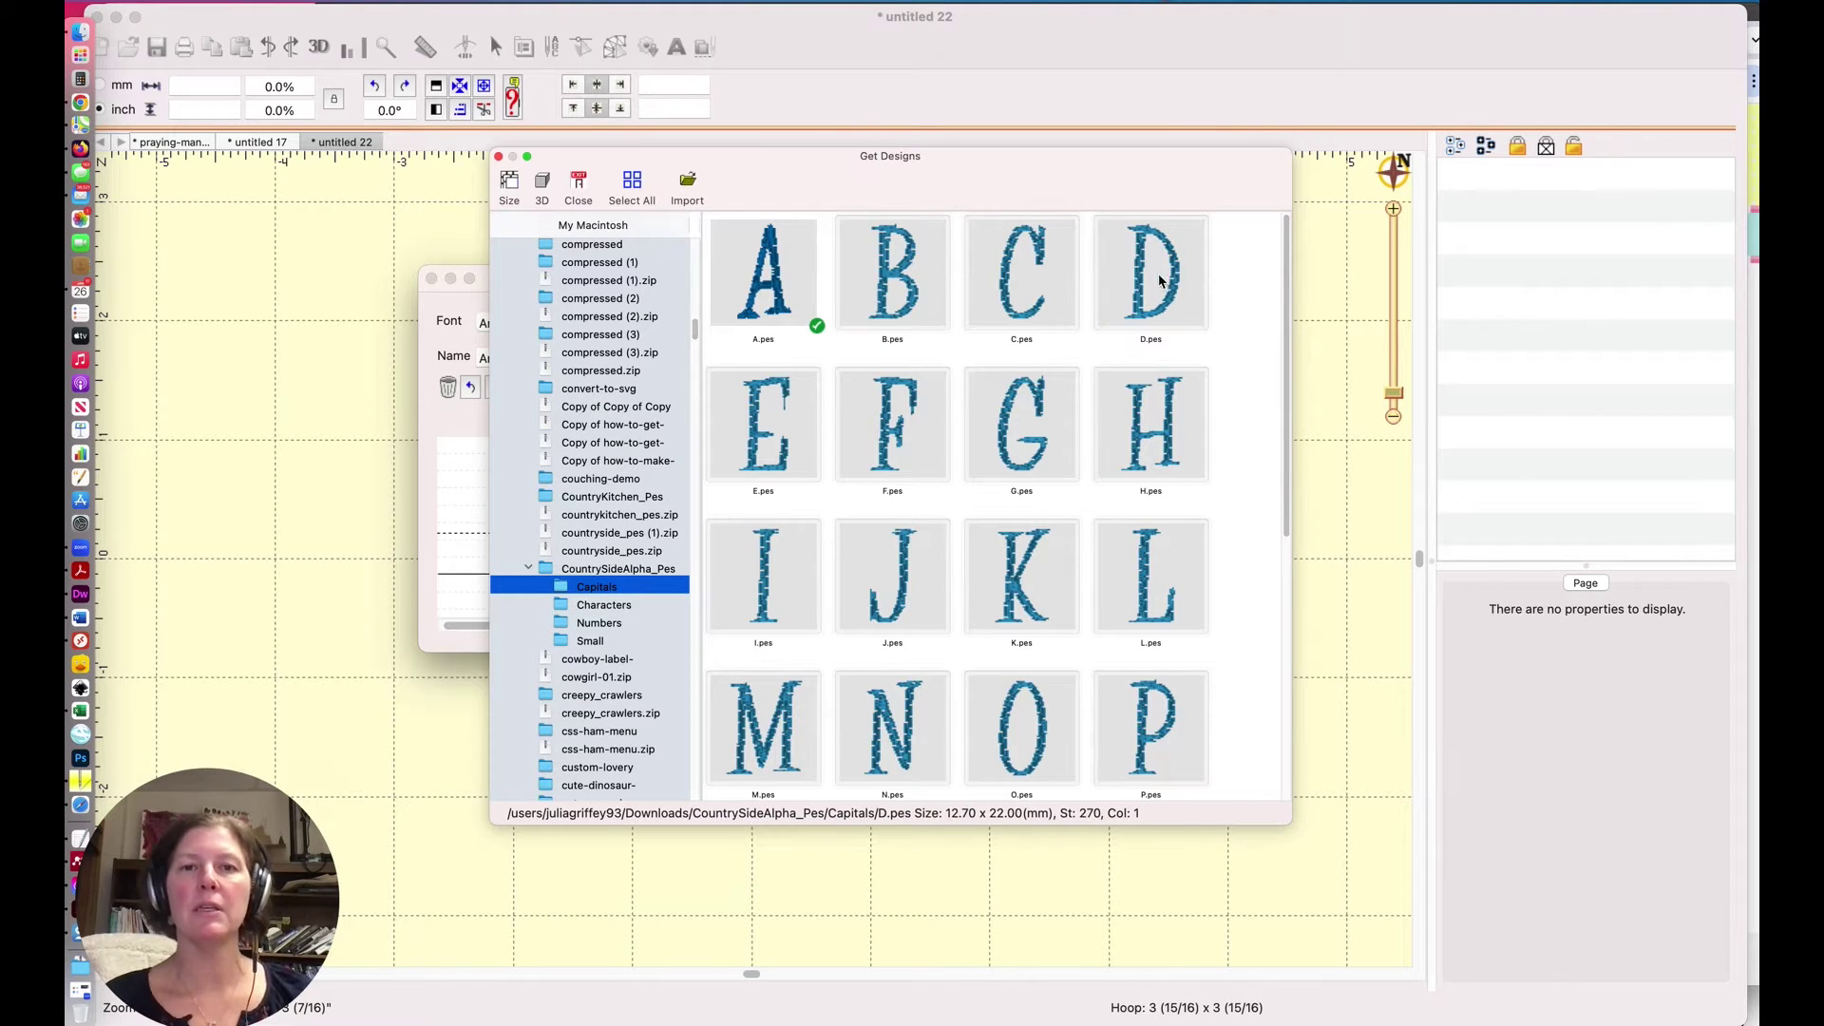
left_click(631, 185)
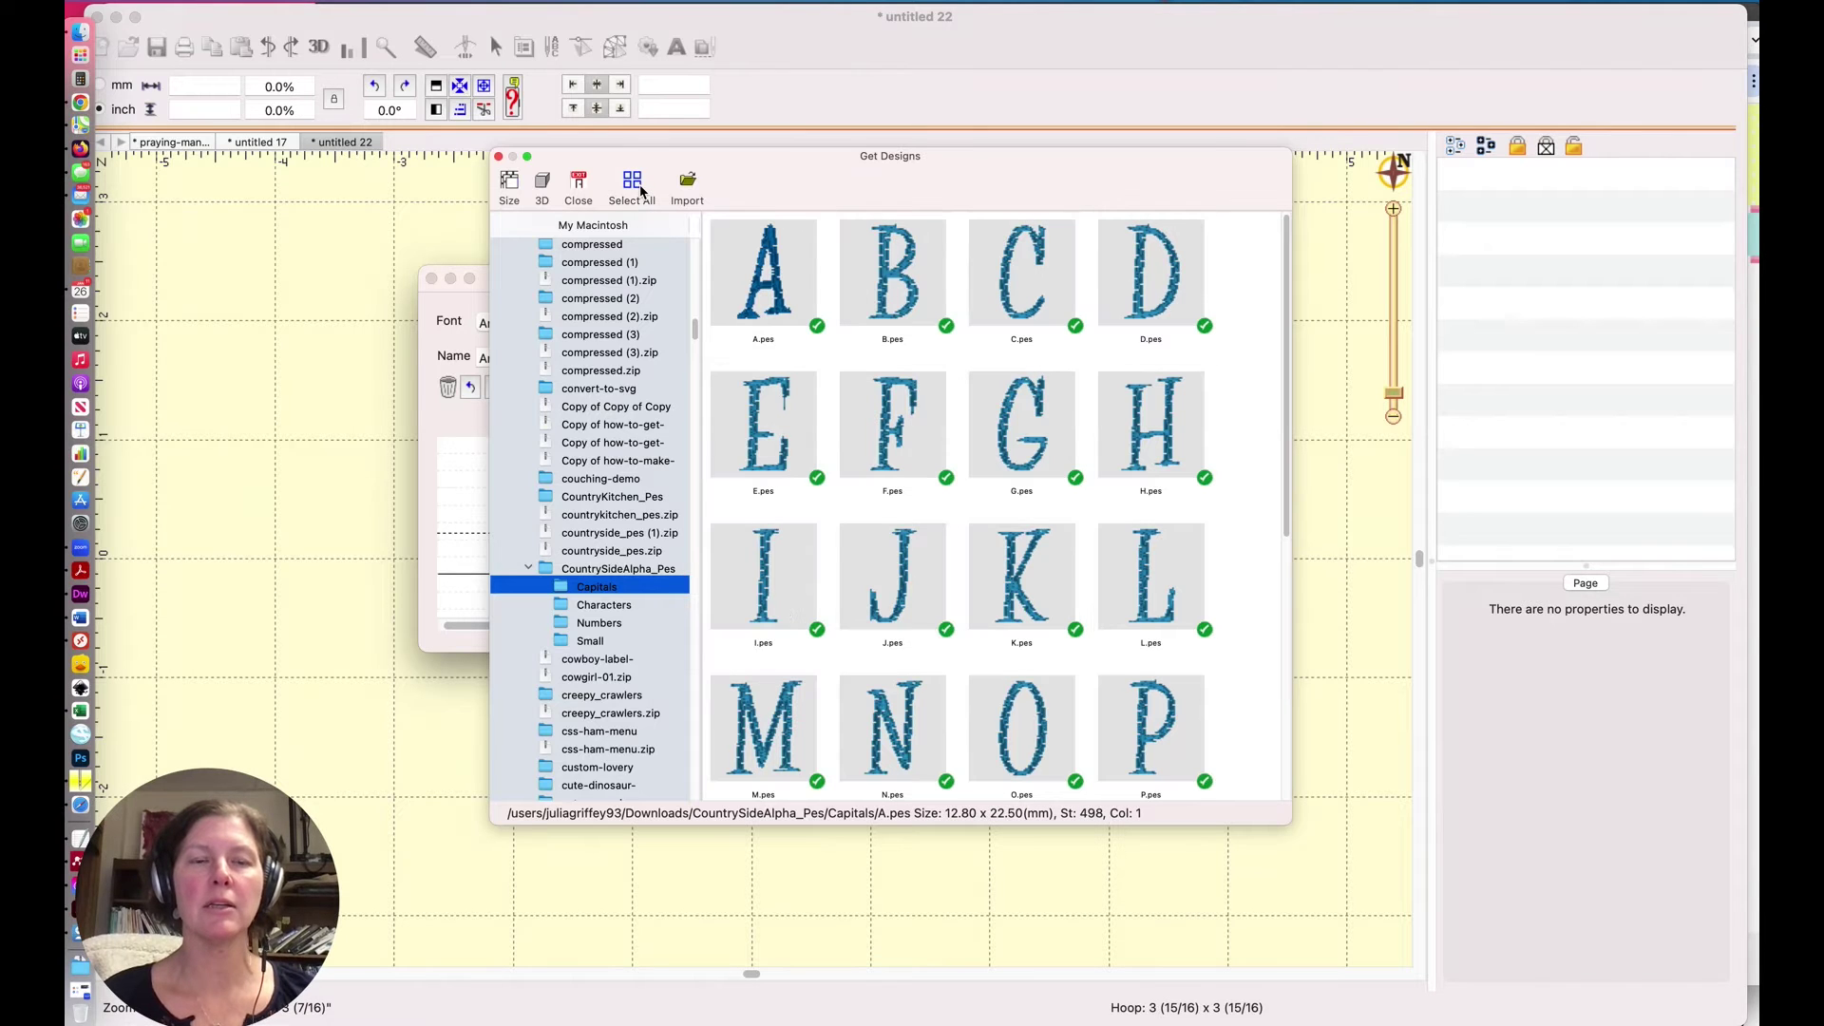
left_click(687, 187)
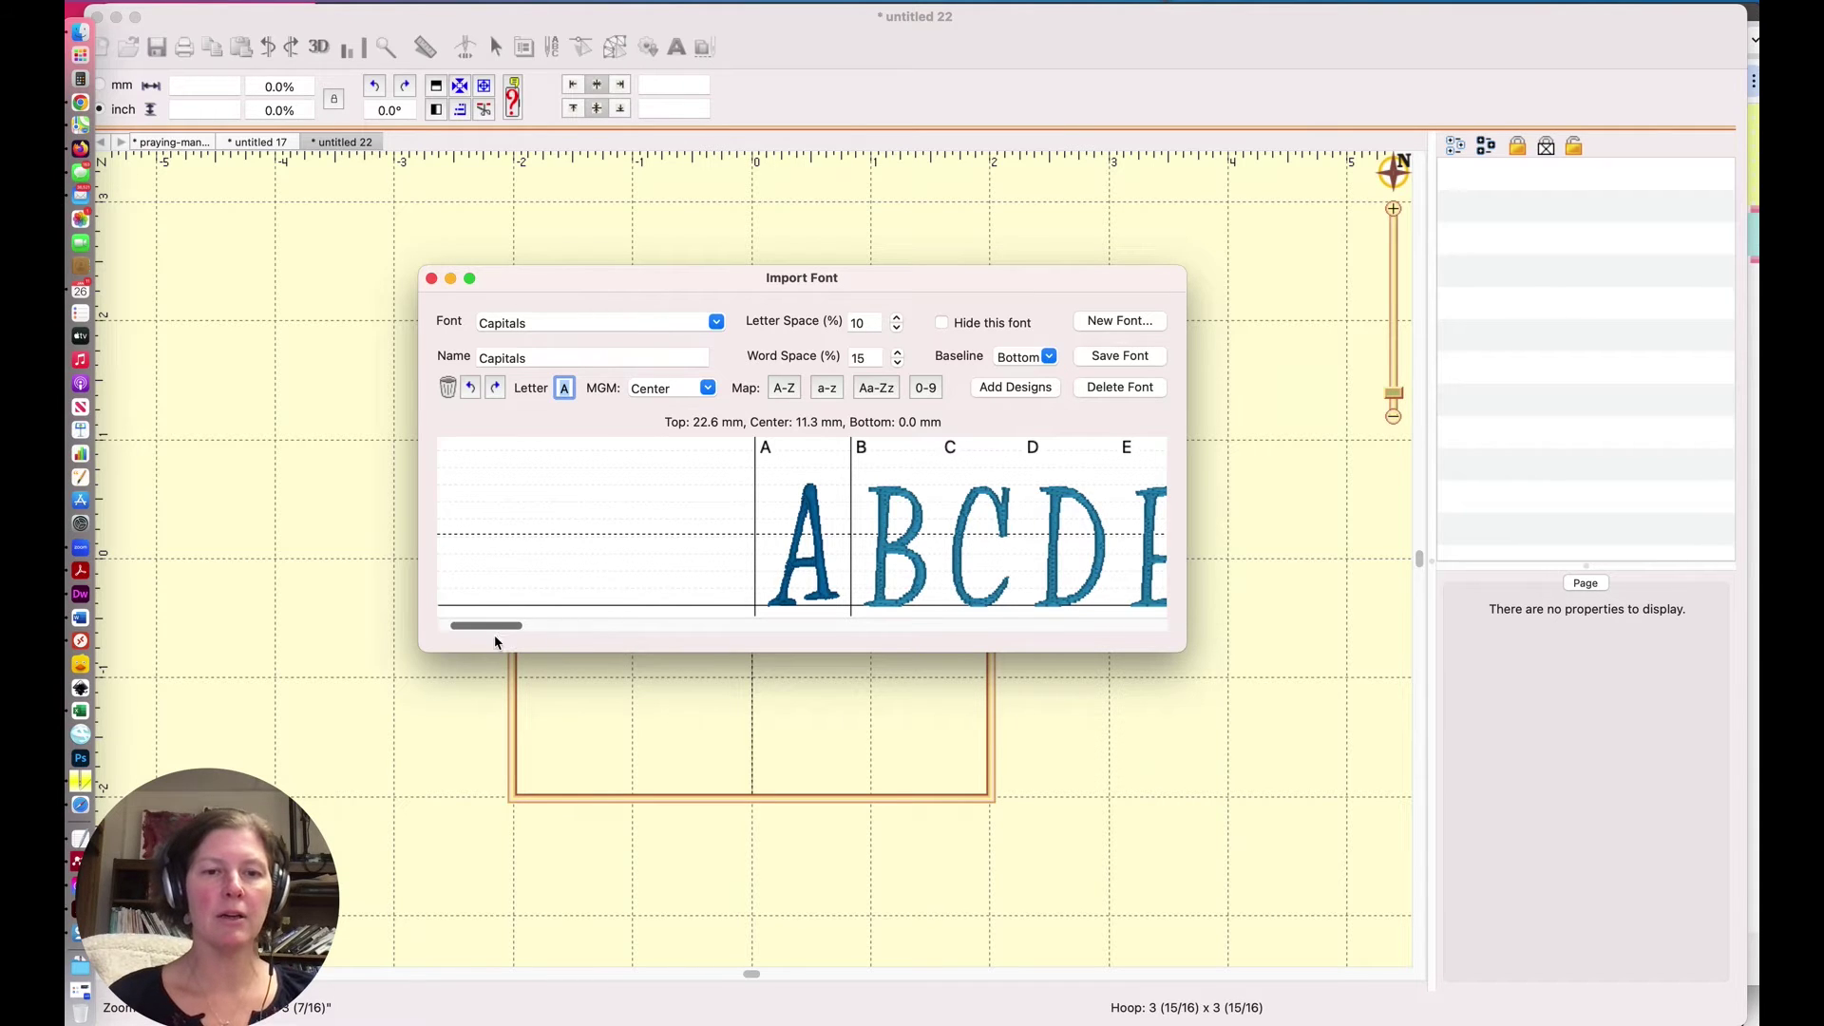
Step: Adjust the capital Q's vertical placement so its tail drops about 3.7 mm below the baseline
left_click_drag(489, 626, 898, 604)
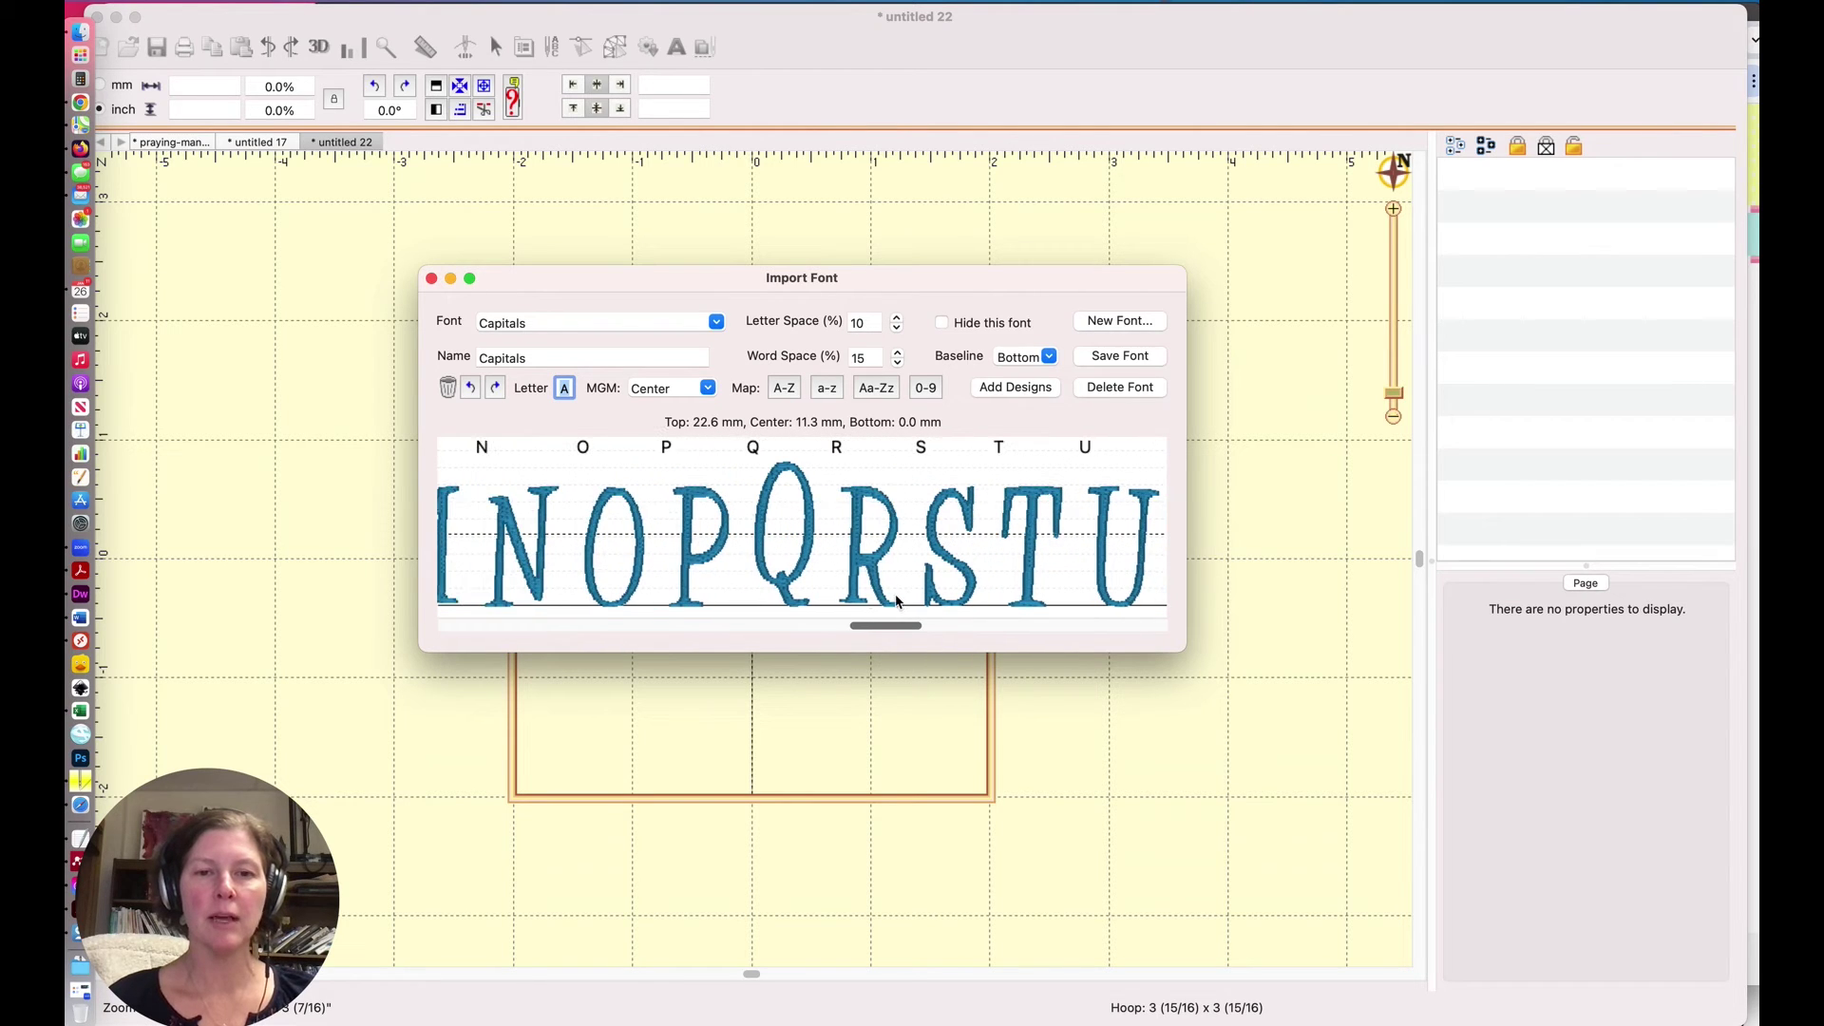
left_click(800, 575)
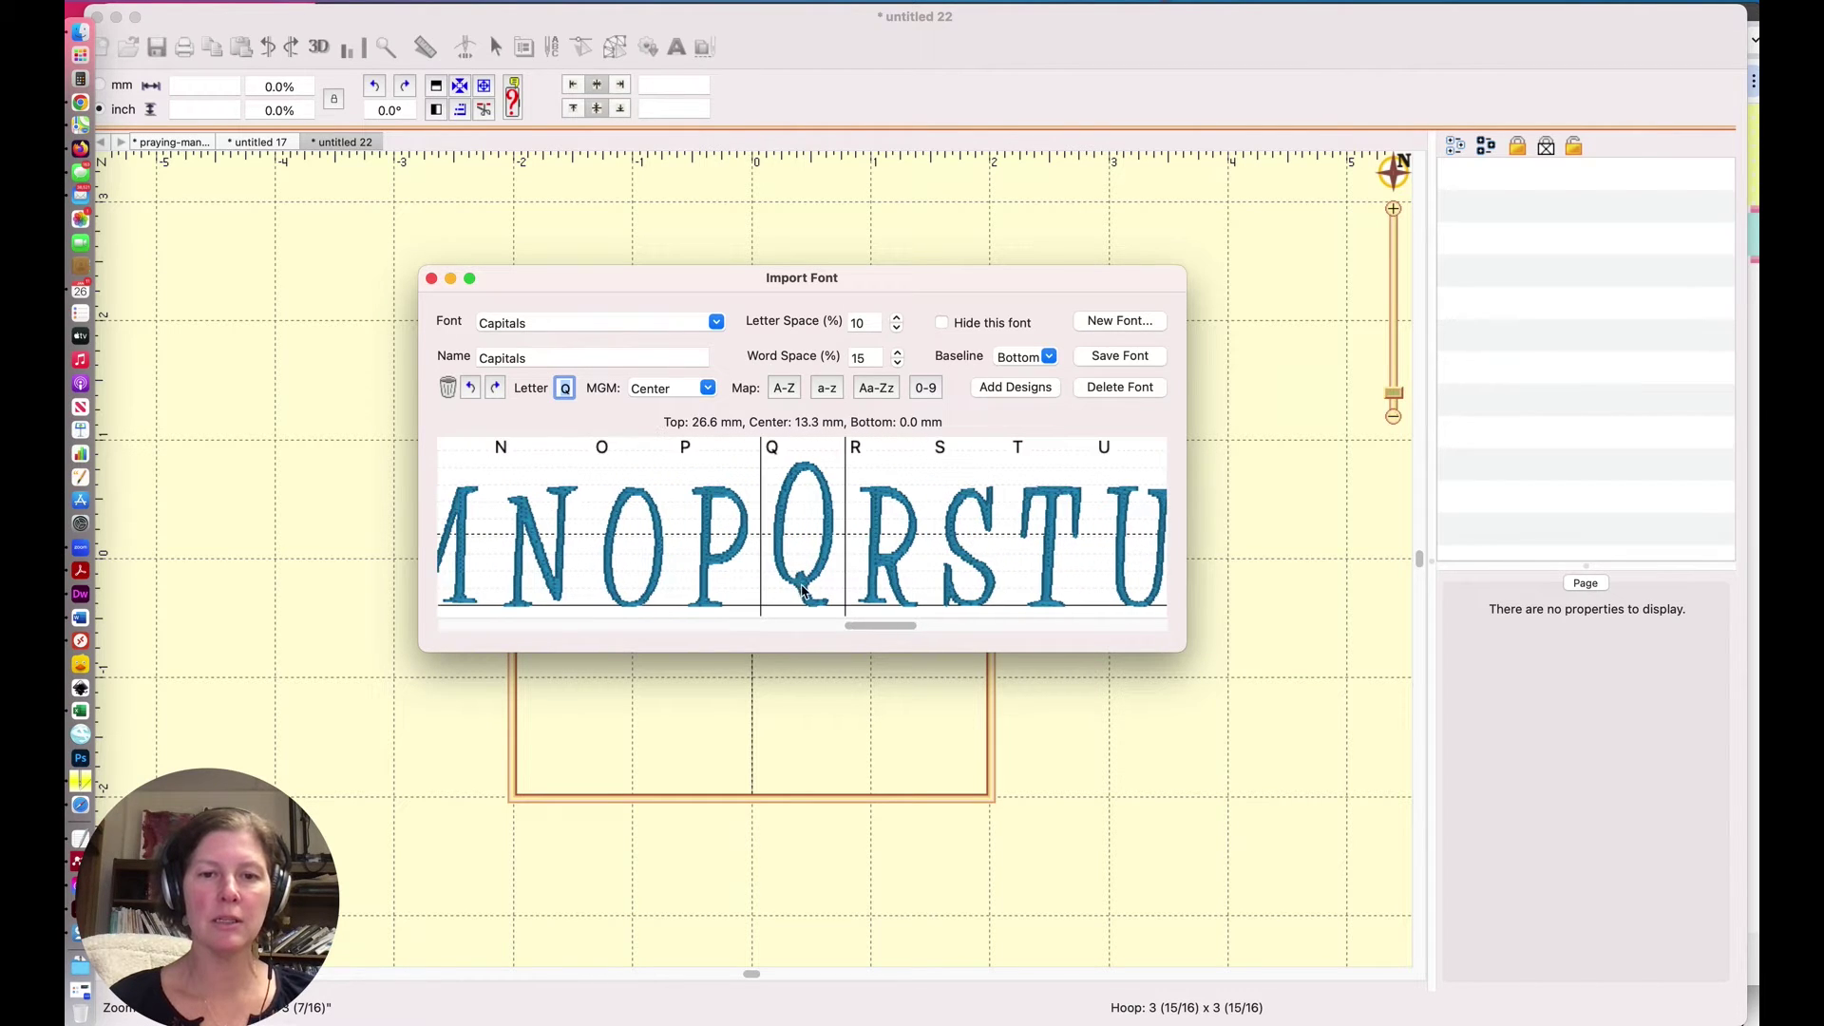
mouse_move(804, 589)
left_mouse_down()
mouse_move(803, 613)
mouse_move(803, 559)
mouse_move(801, 592)
left_mouse_up()
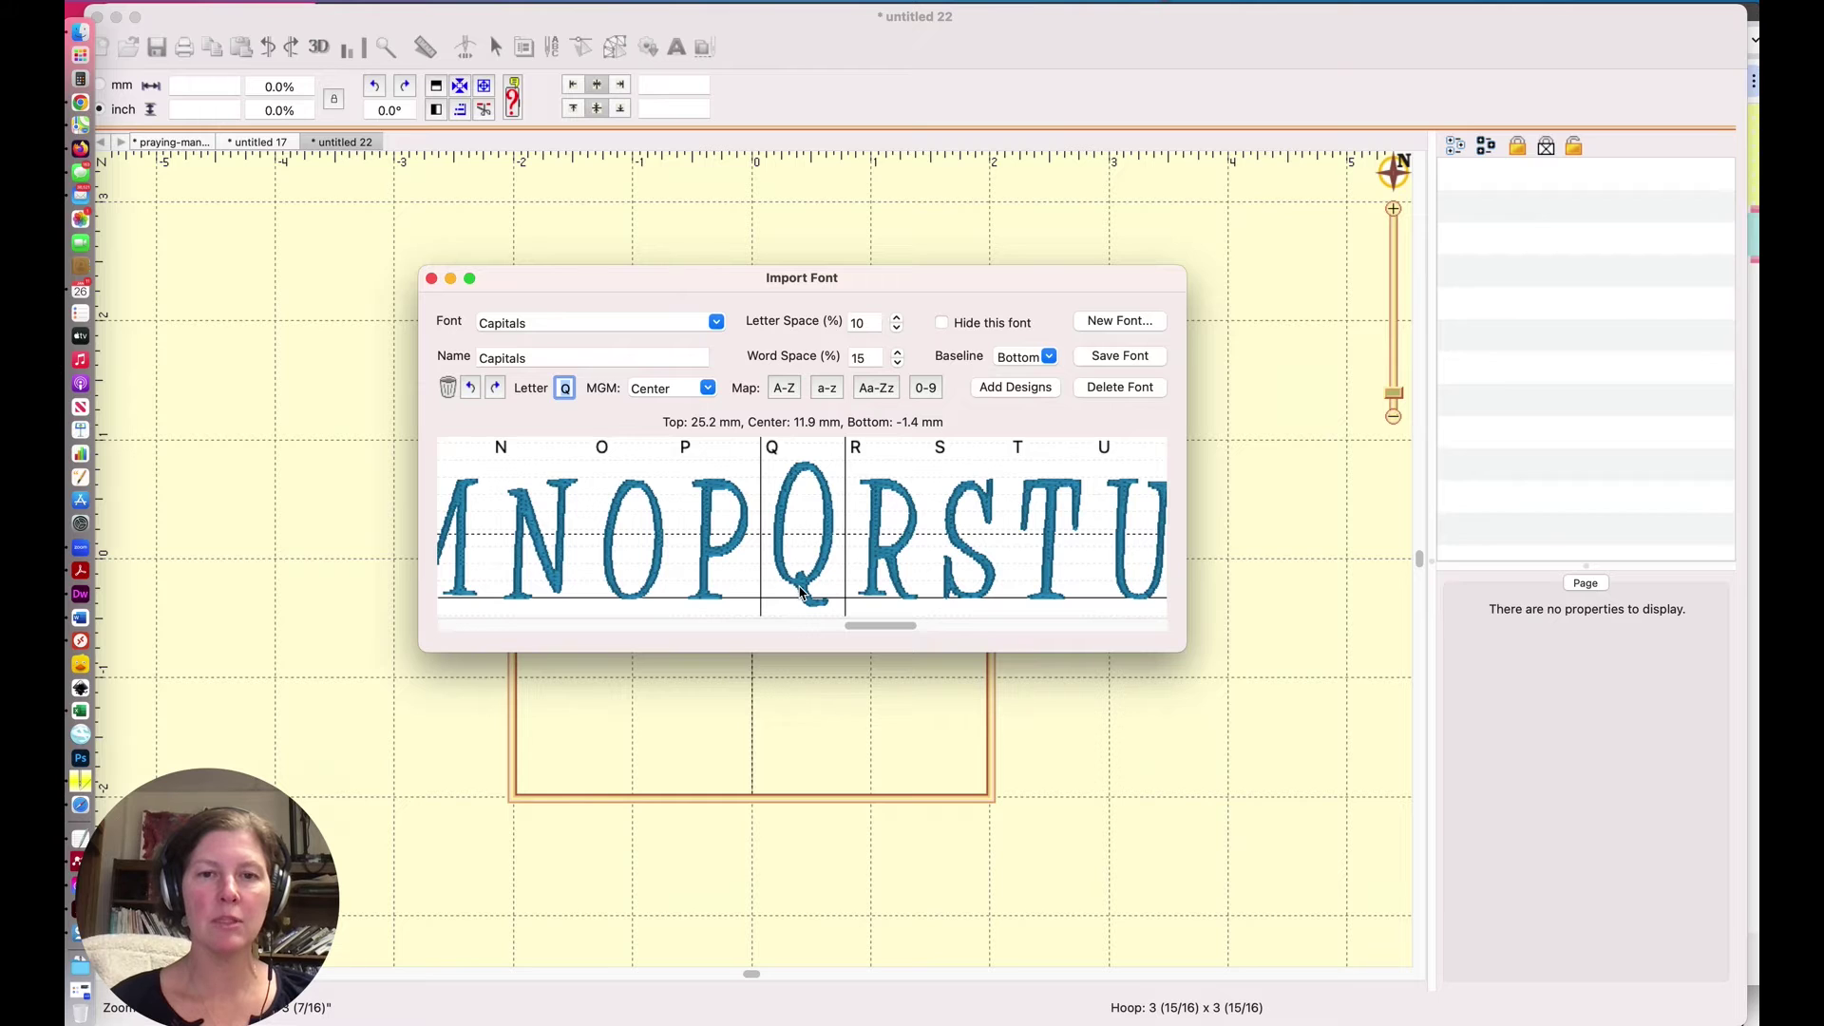
left_click_drag(800, 593, 802, 596)
type("Q")
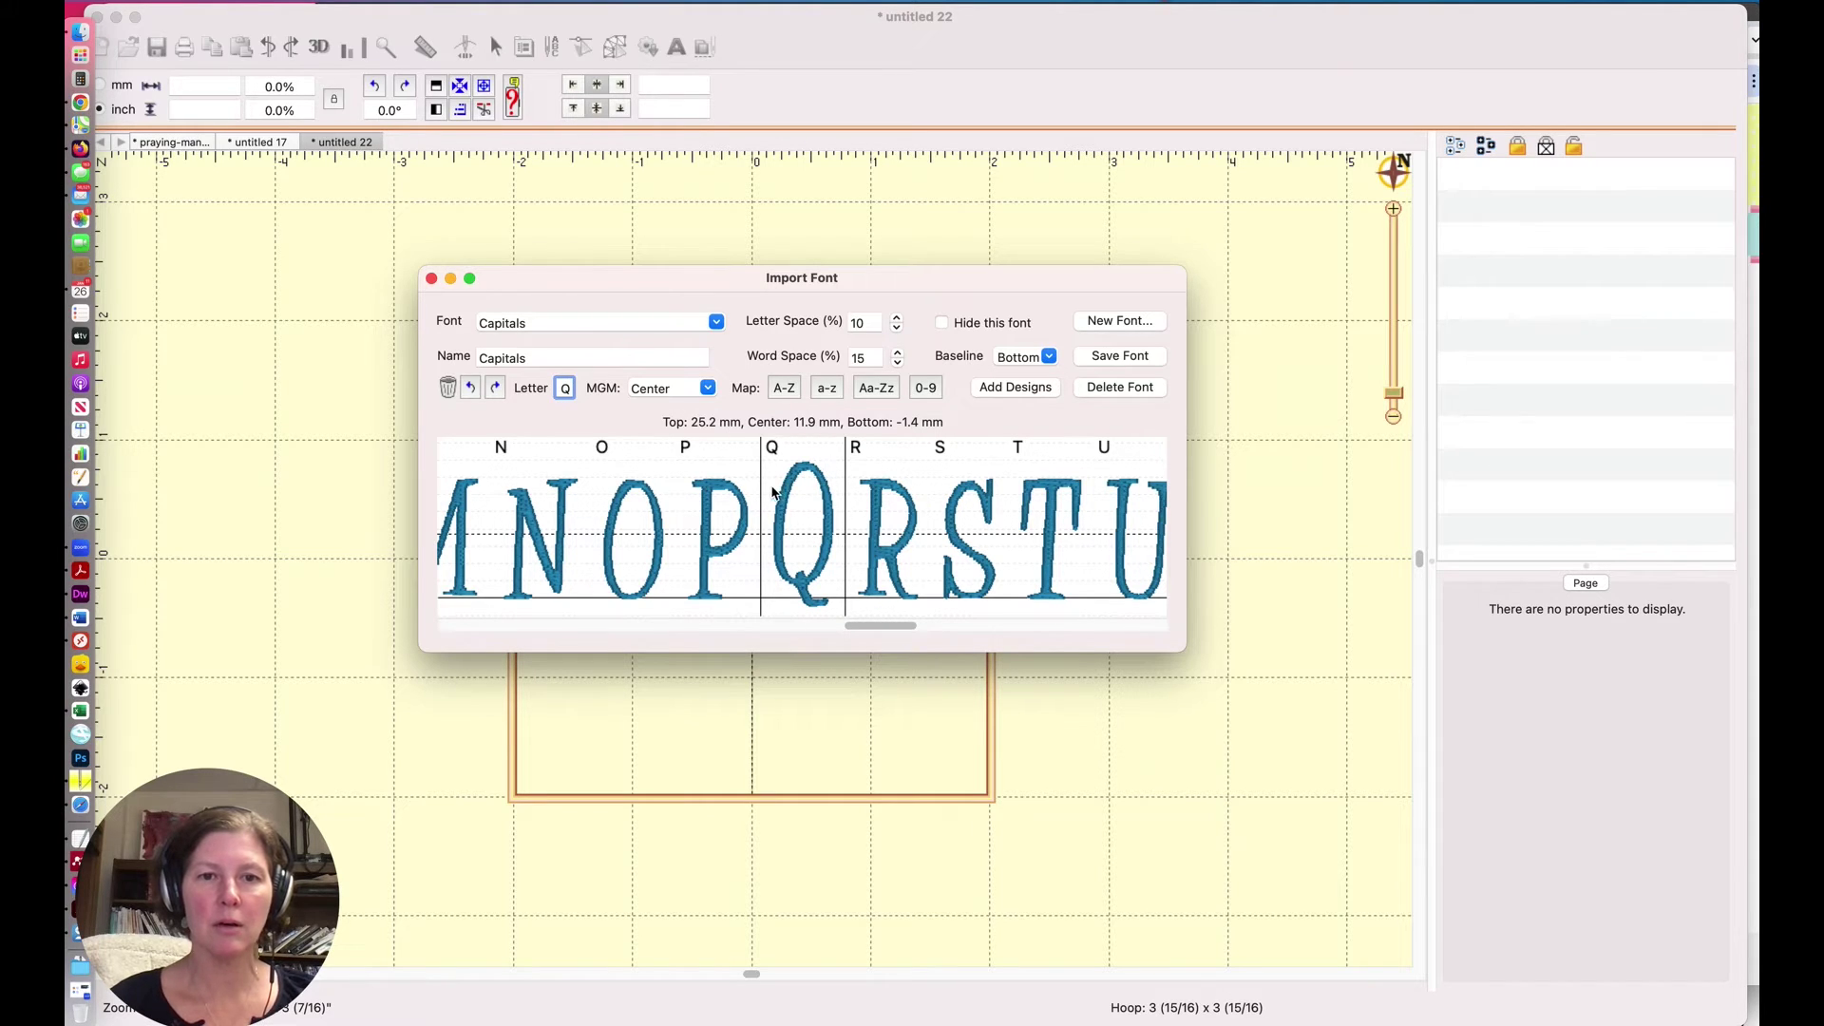
left_click_drag(782, 496, 783, 507)
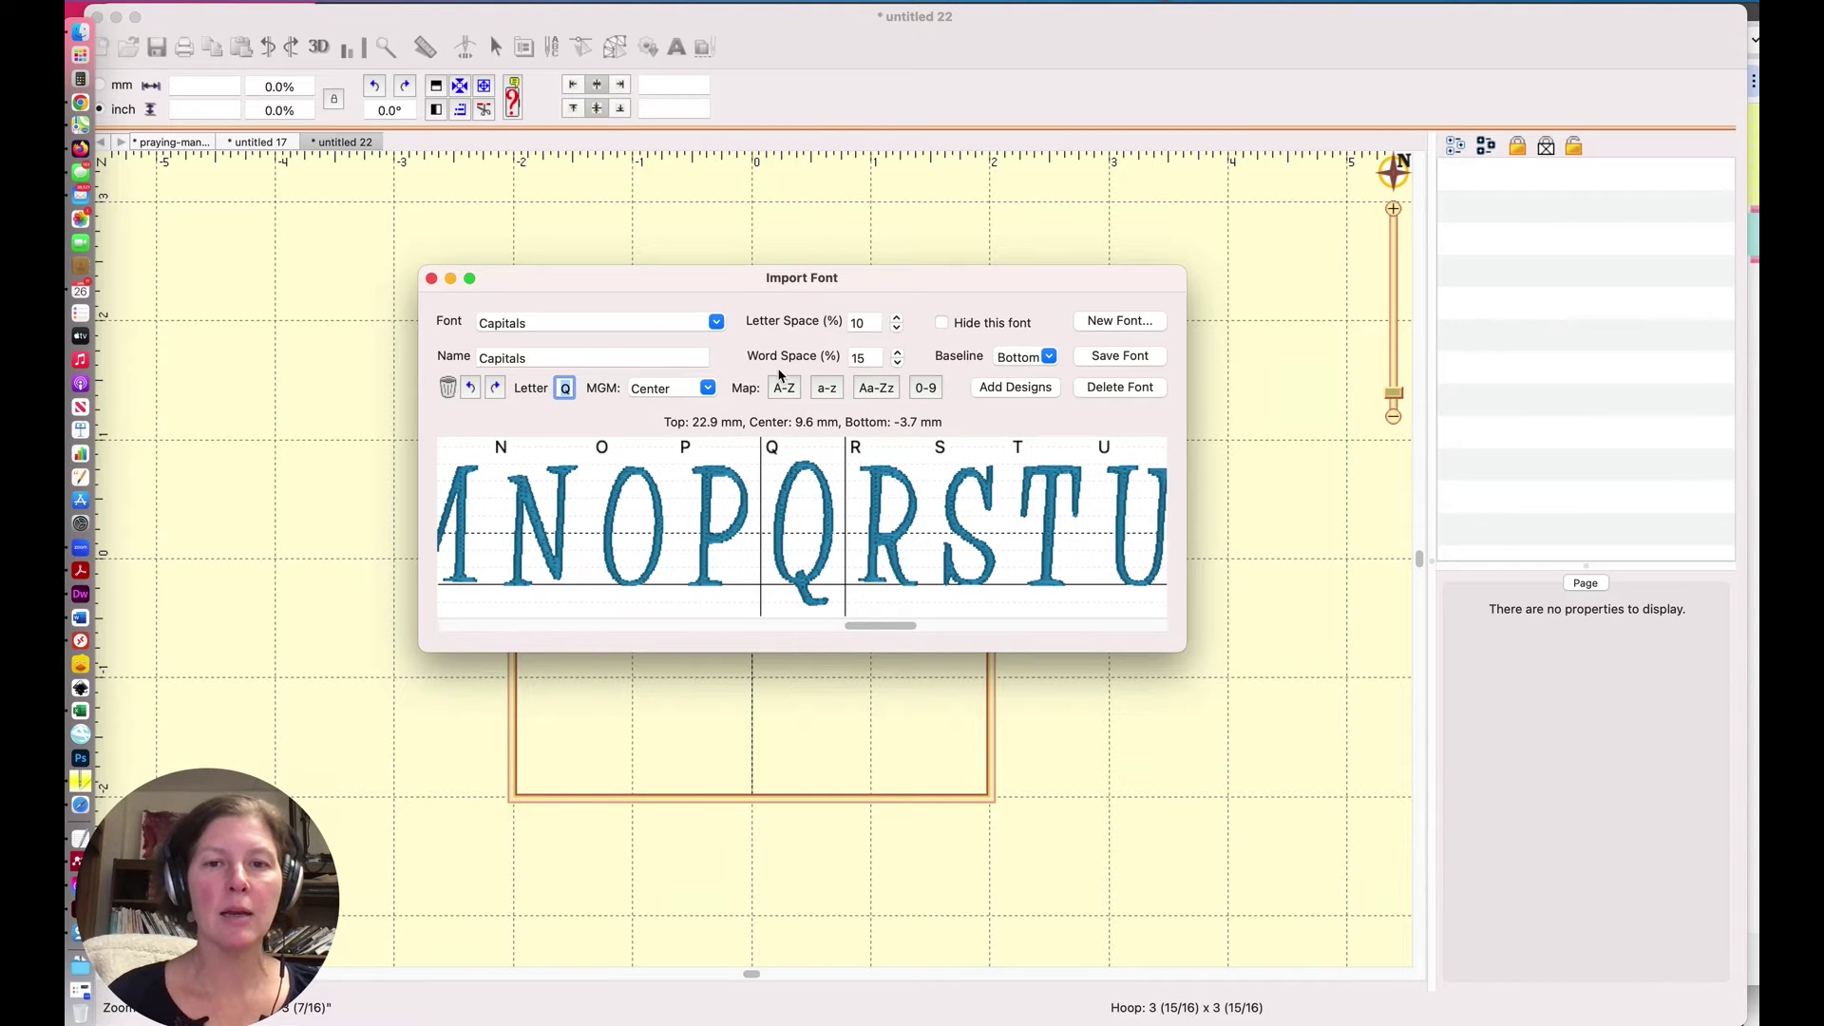
Step: Add all the lowercase letter designs from the Small subfolder of CountrySideAlpha_Pes to the font
left_click(998, 390)
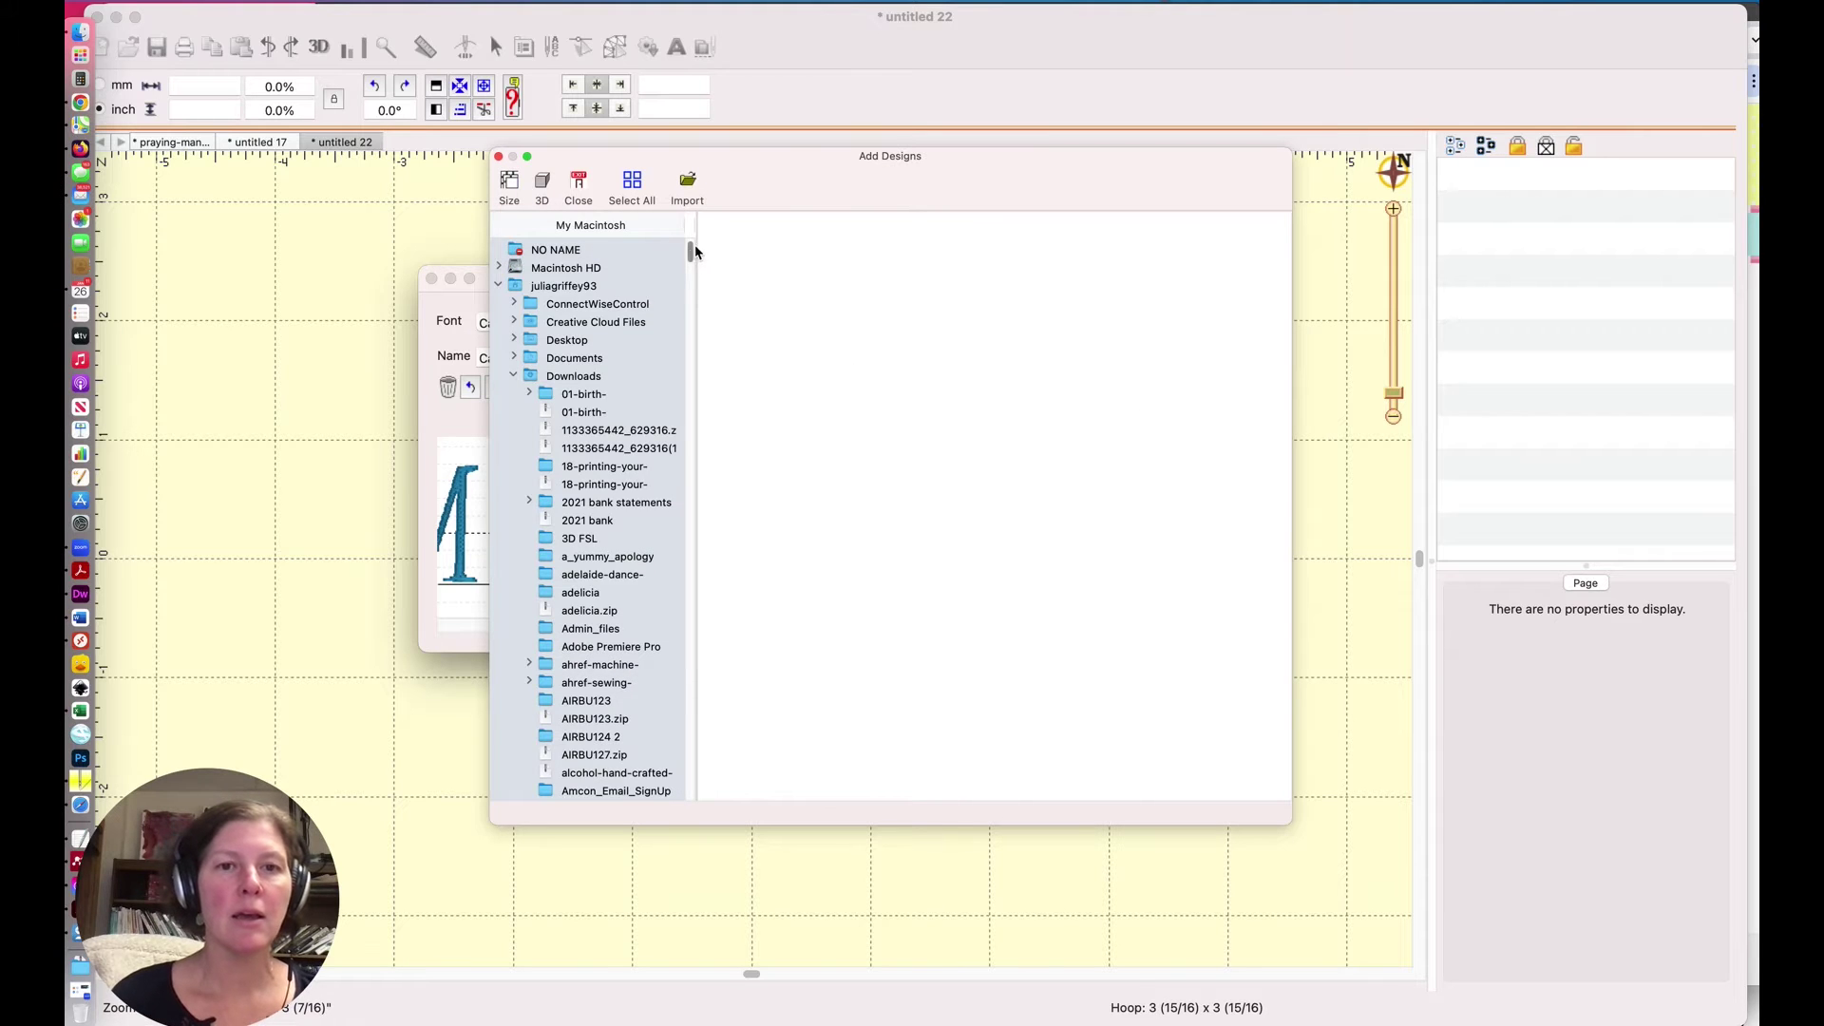
left_click_drag(691, 255, 688, 337)
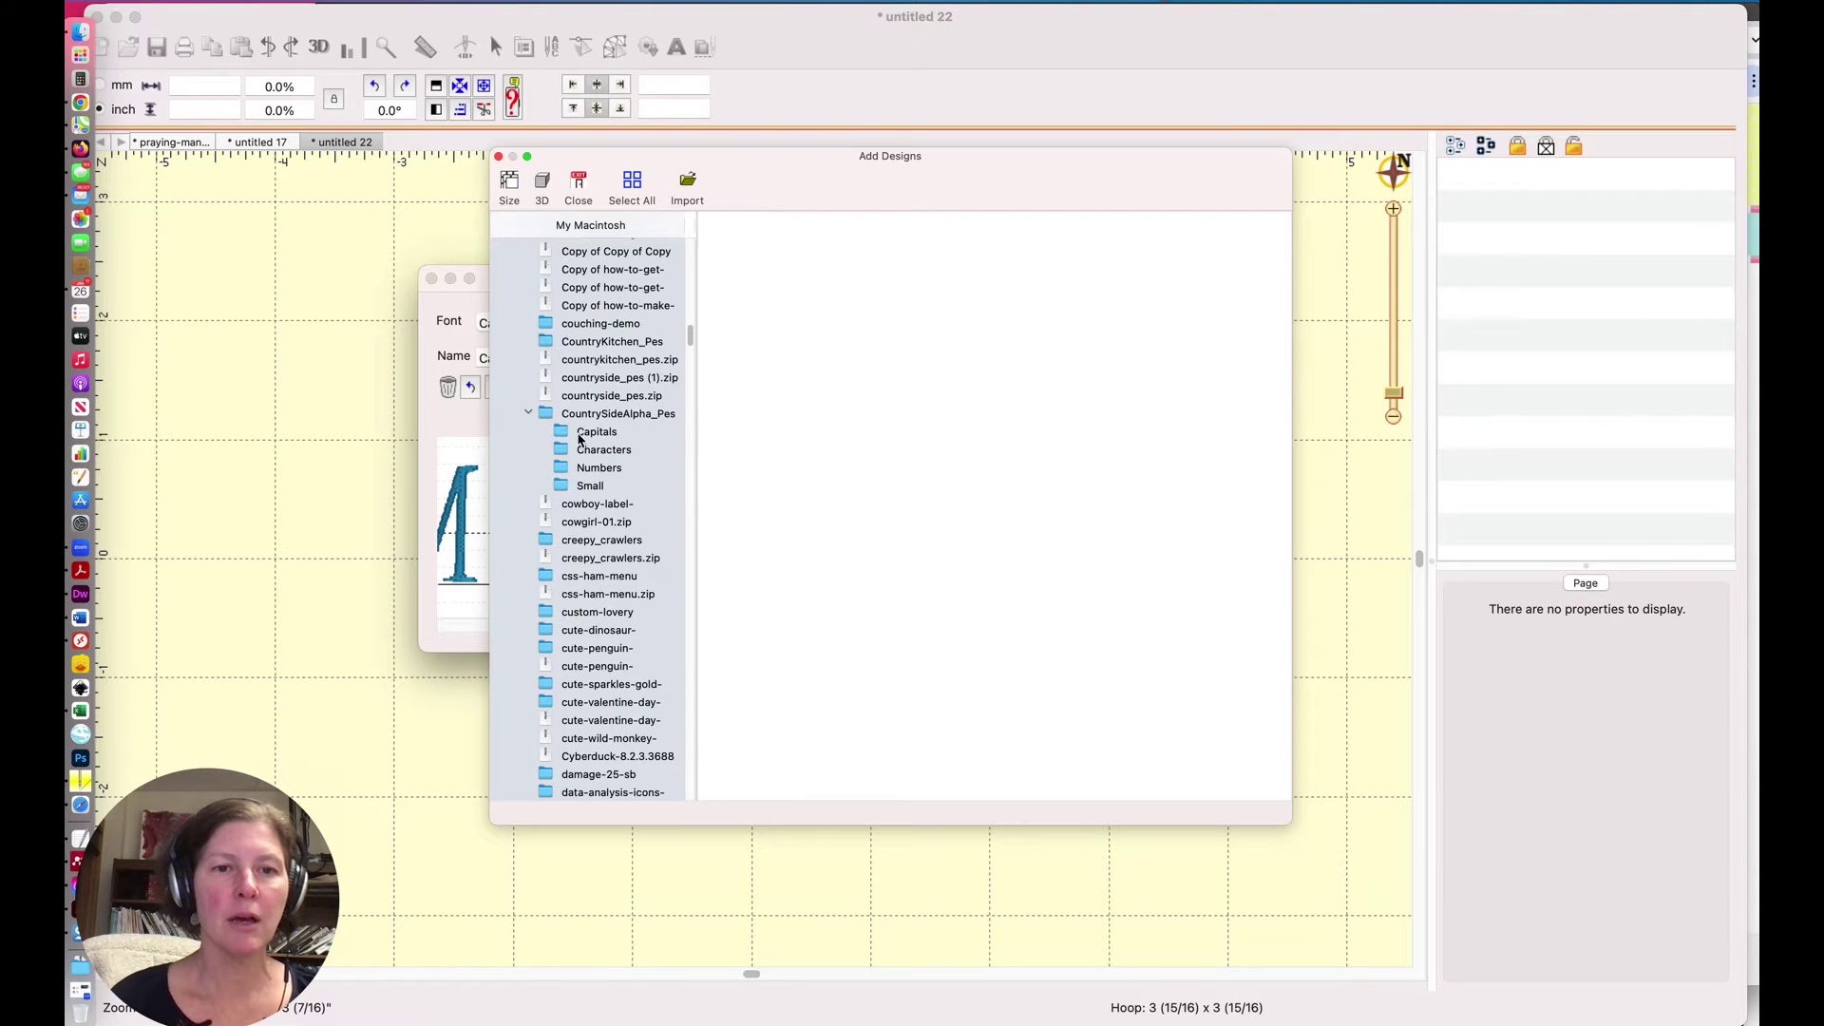
left_click(568, 485)
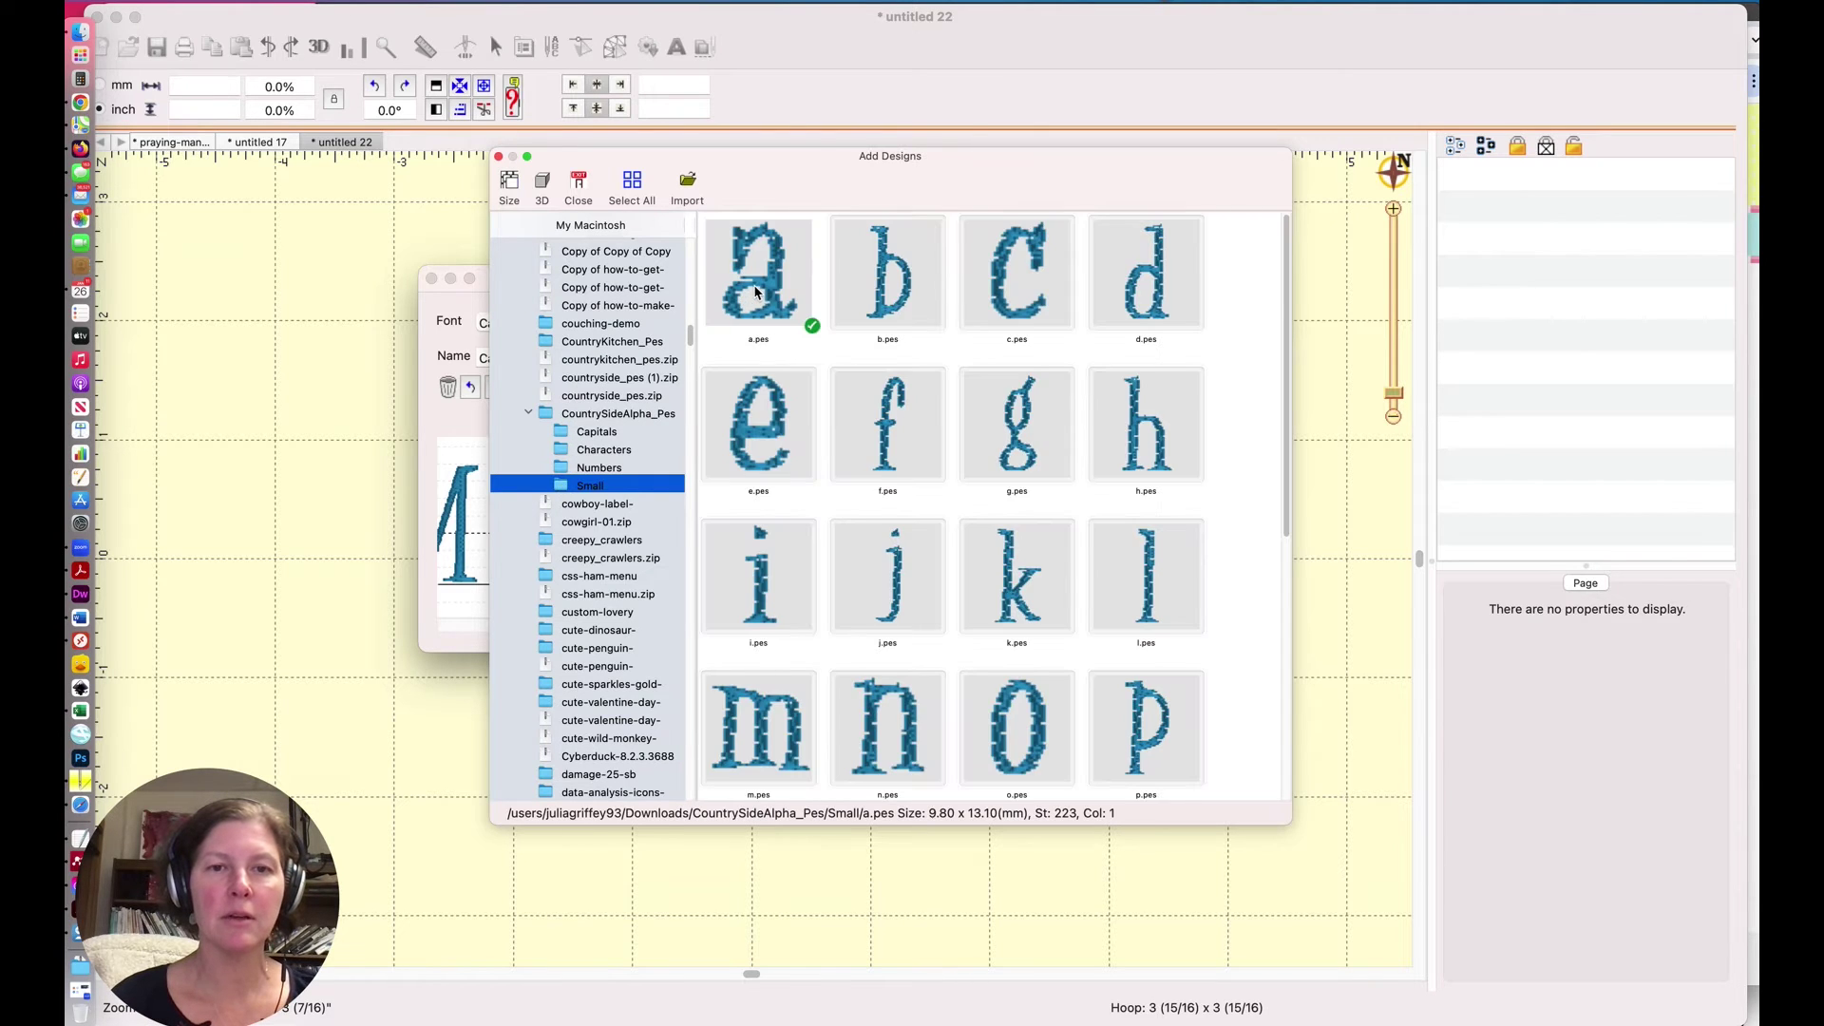
left_click(632, 190)
left_click(693, 188)
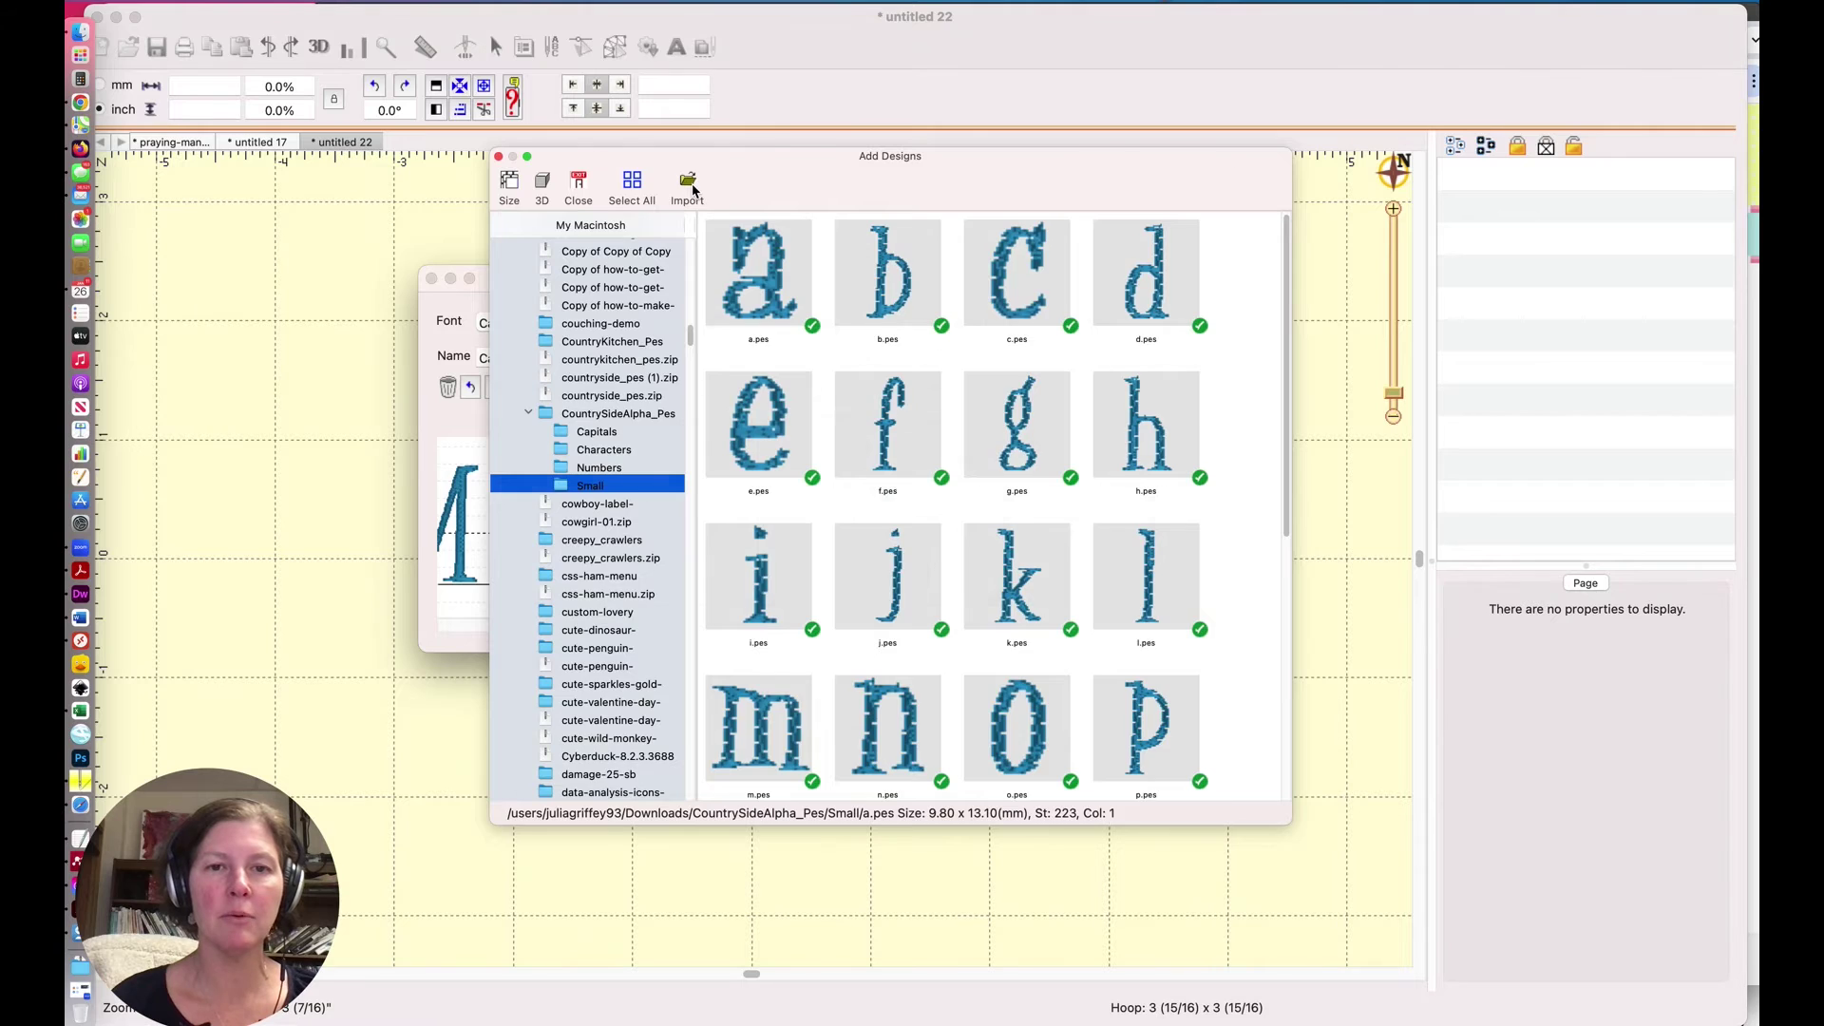
Step: Lower the lowercase p, q and y so their tails drop below the baseline, with q about 6.6 mm and y about 7.8 mm below
left_click_drag(504, 617, 1014, 598)
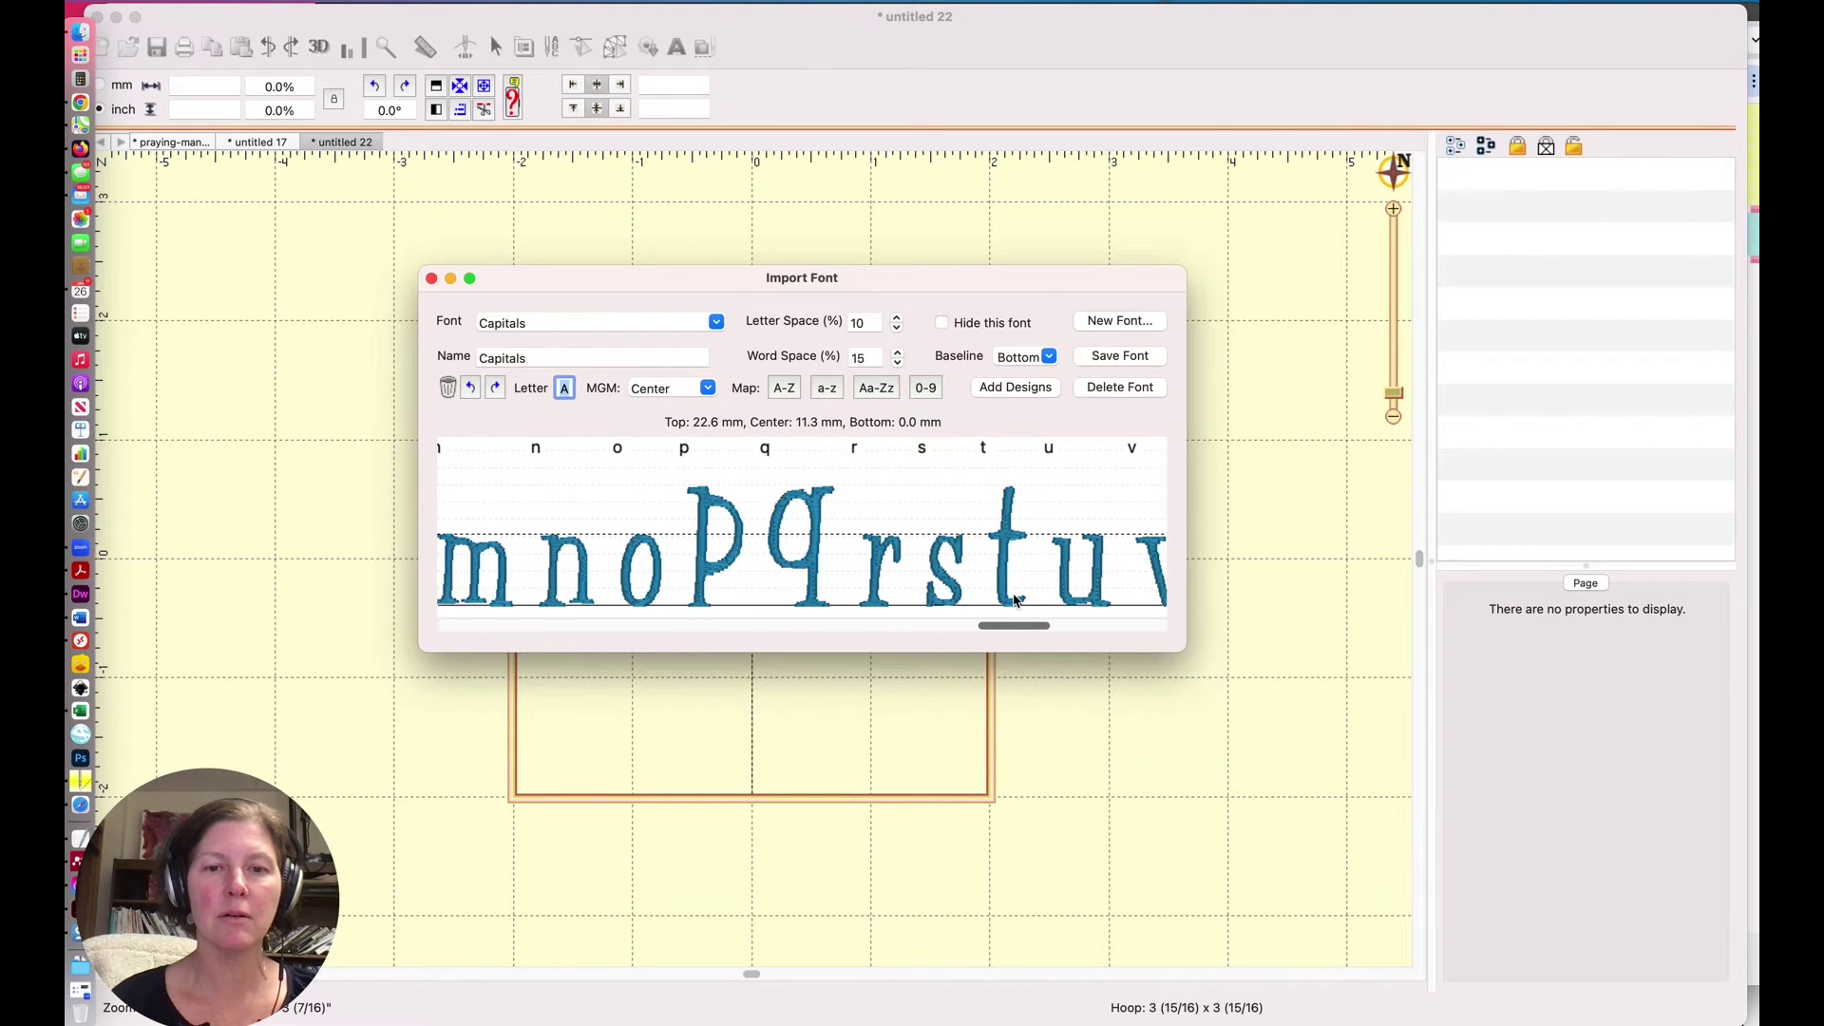
left_click(727, 565)
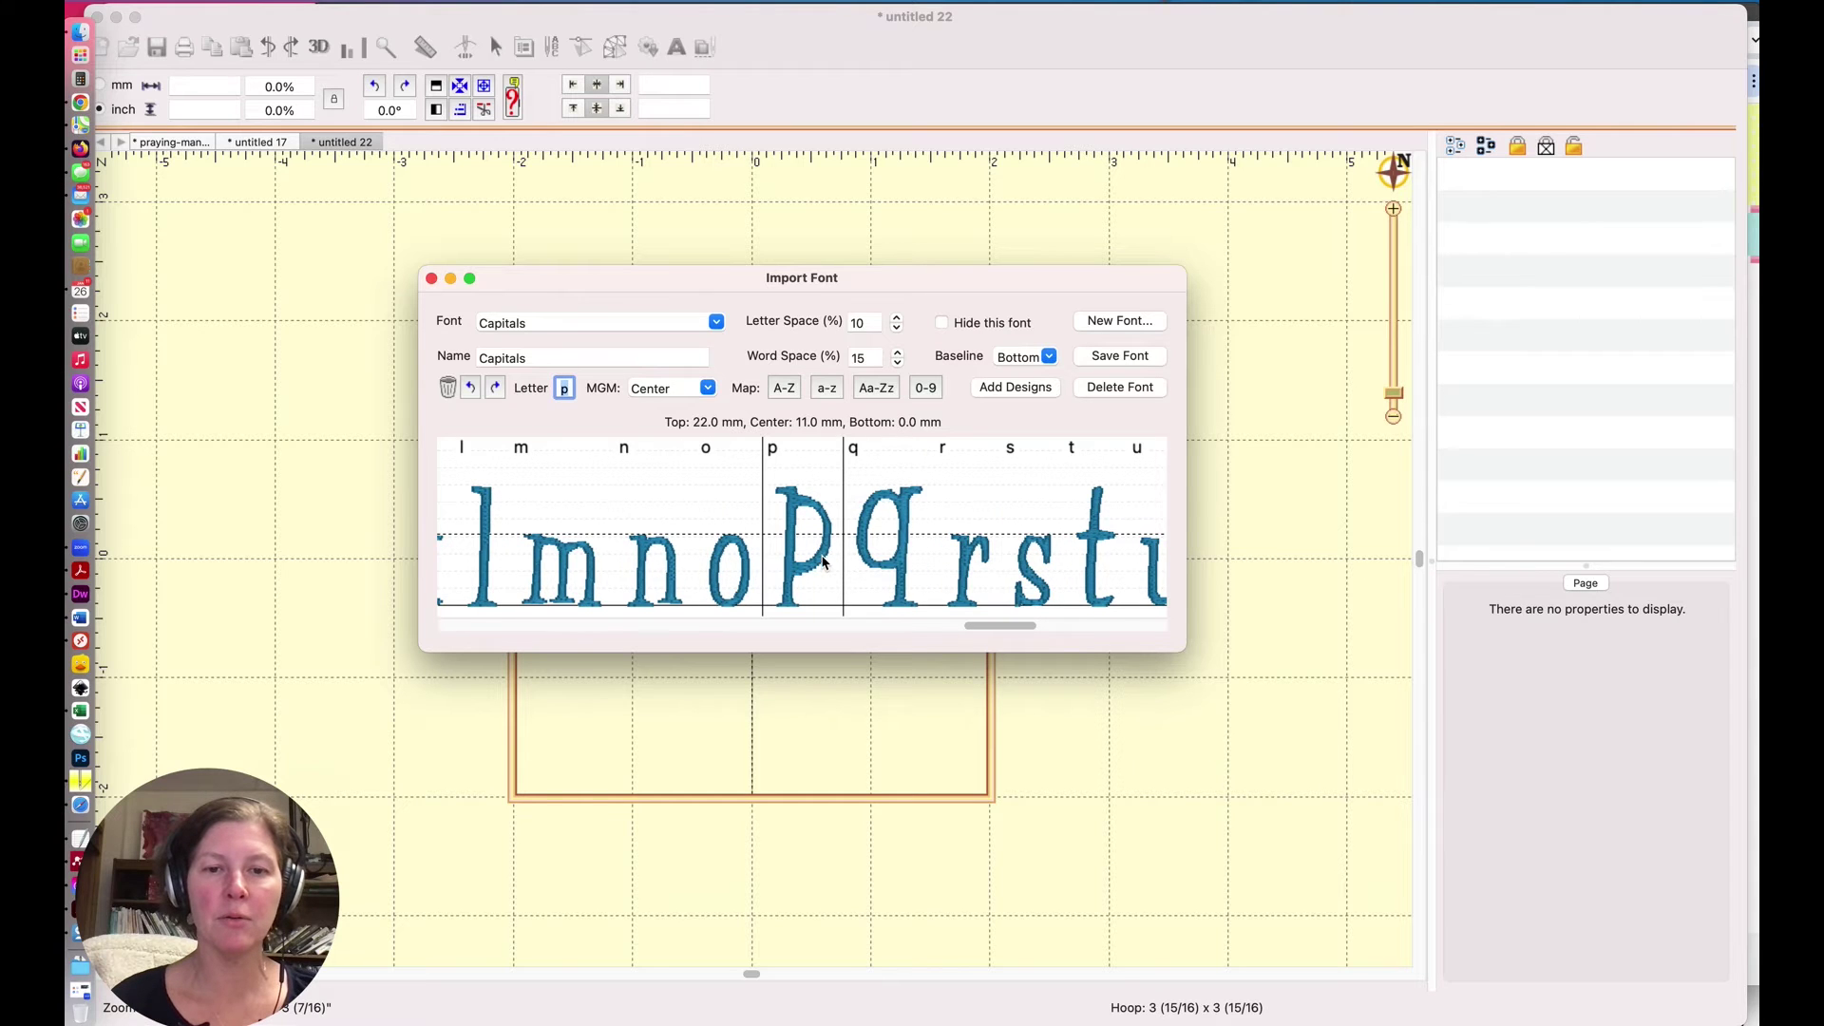
left_click_drag(824, 556, 880, 570)
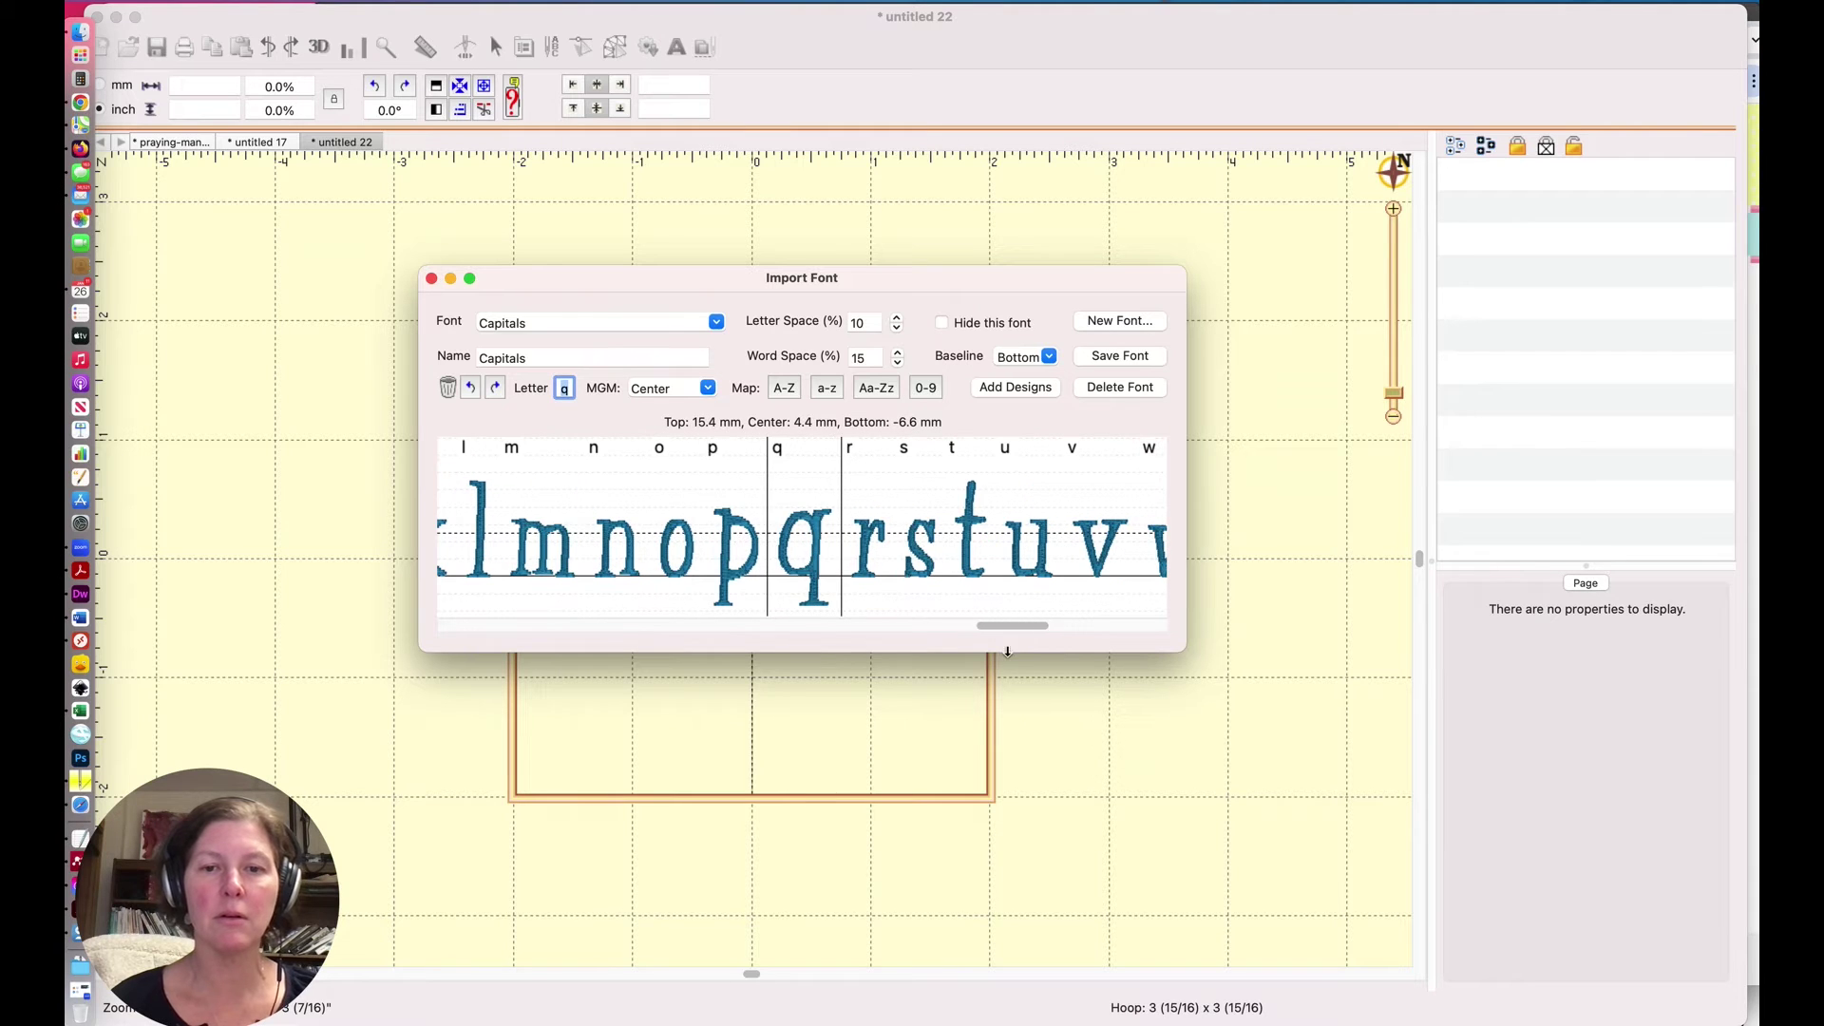
left_click_drag(1016, 634, 1085, 628)
left_click_drag(967, 507, 967, 537)
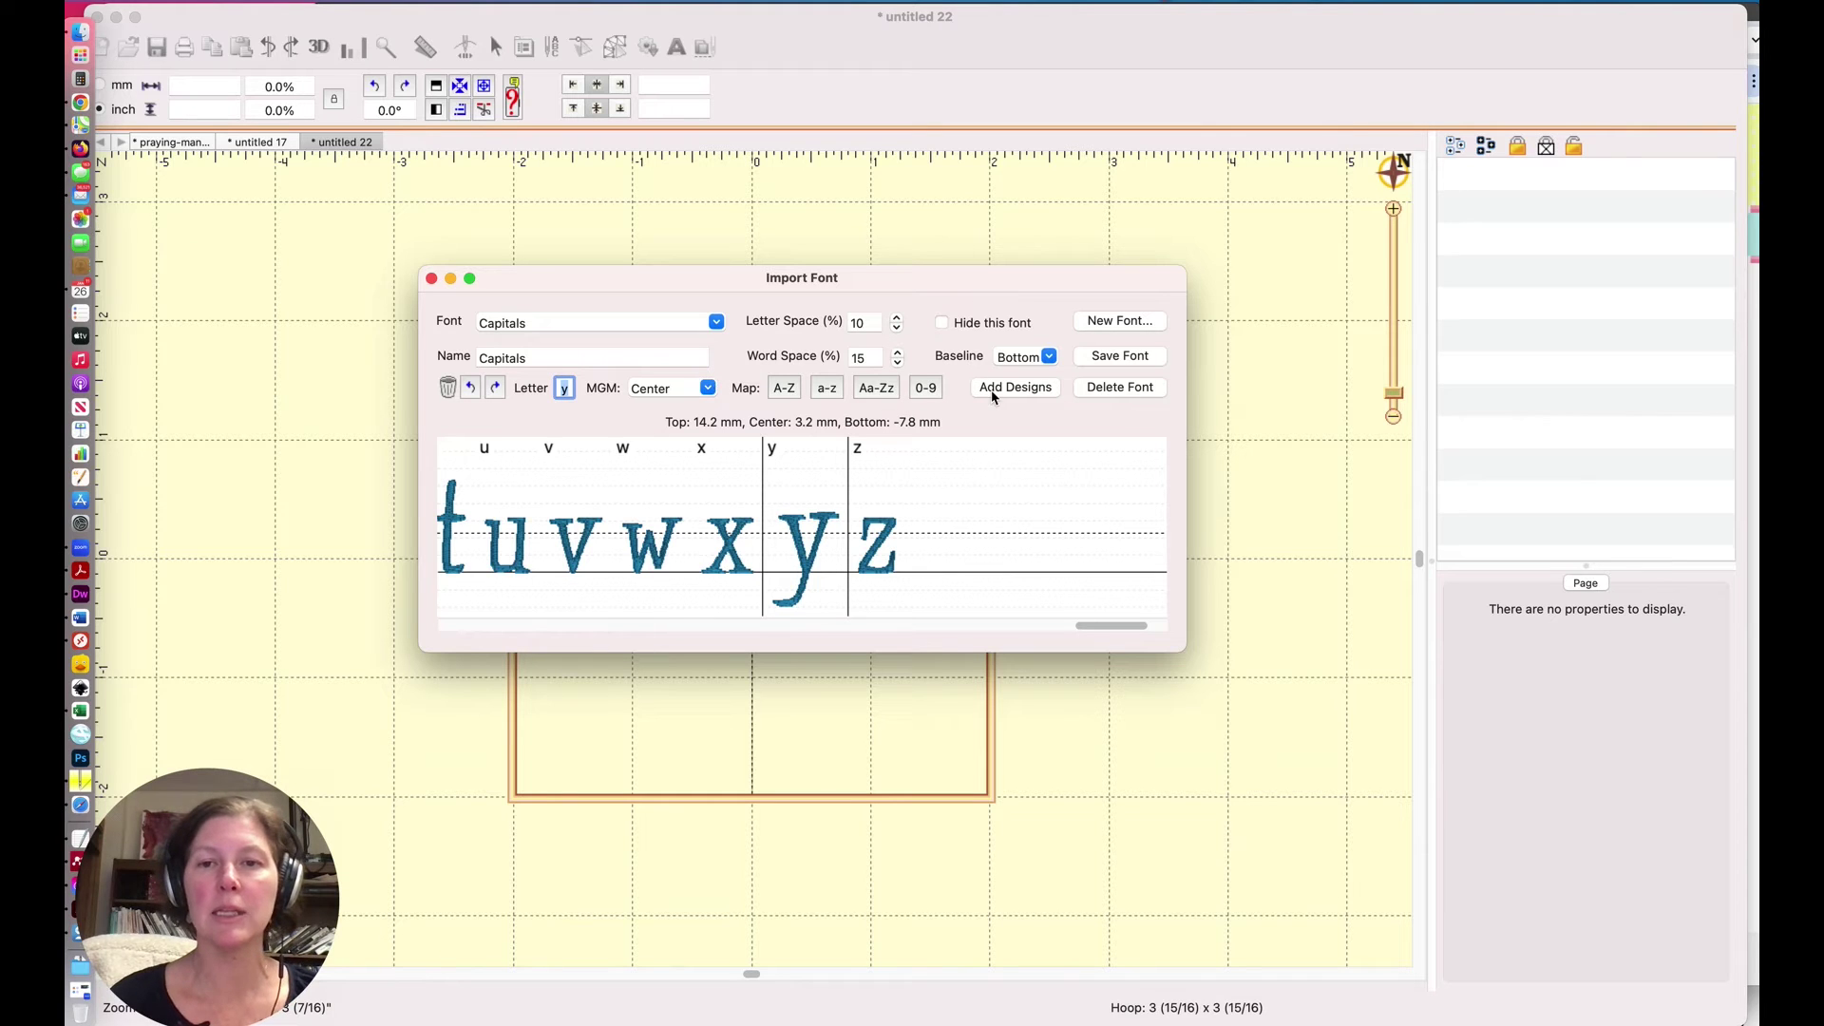
Step: Add all the number designs from the Numbers subfolder of CountrySideAlpha_Pes to the font
left_click(1050, 391)
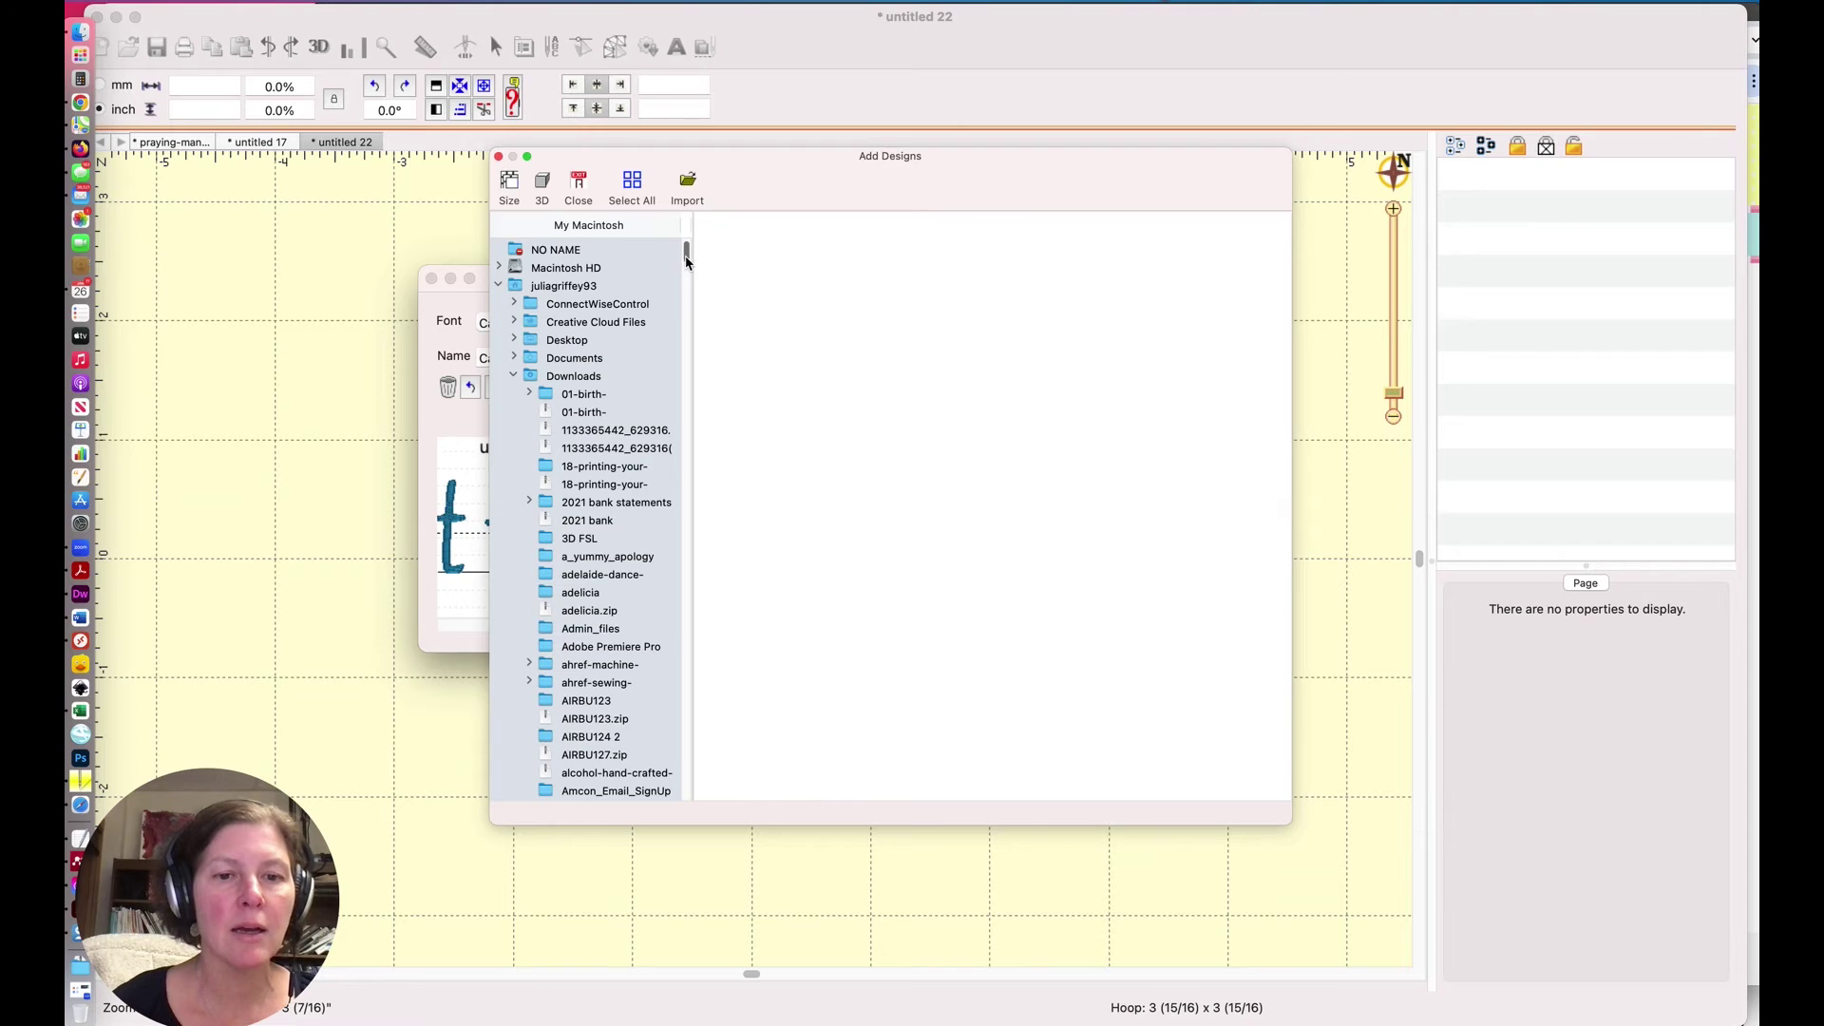
left_click_drag(687, 261, 693, 334)
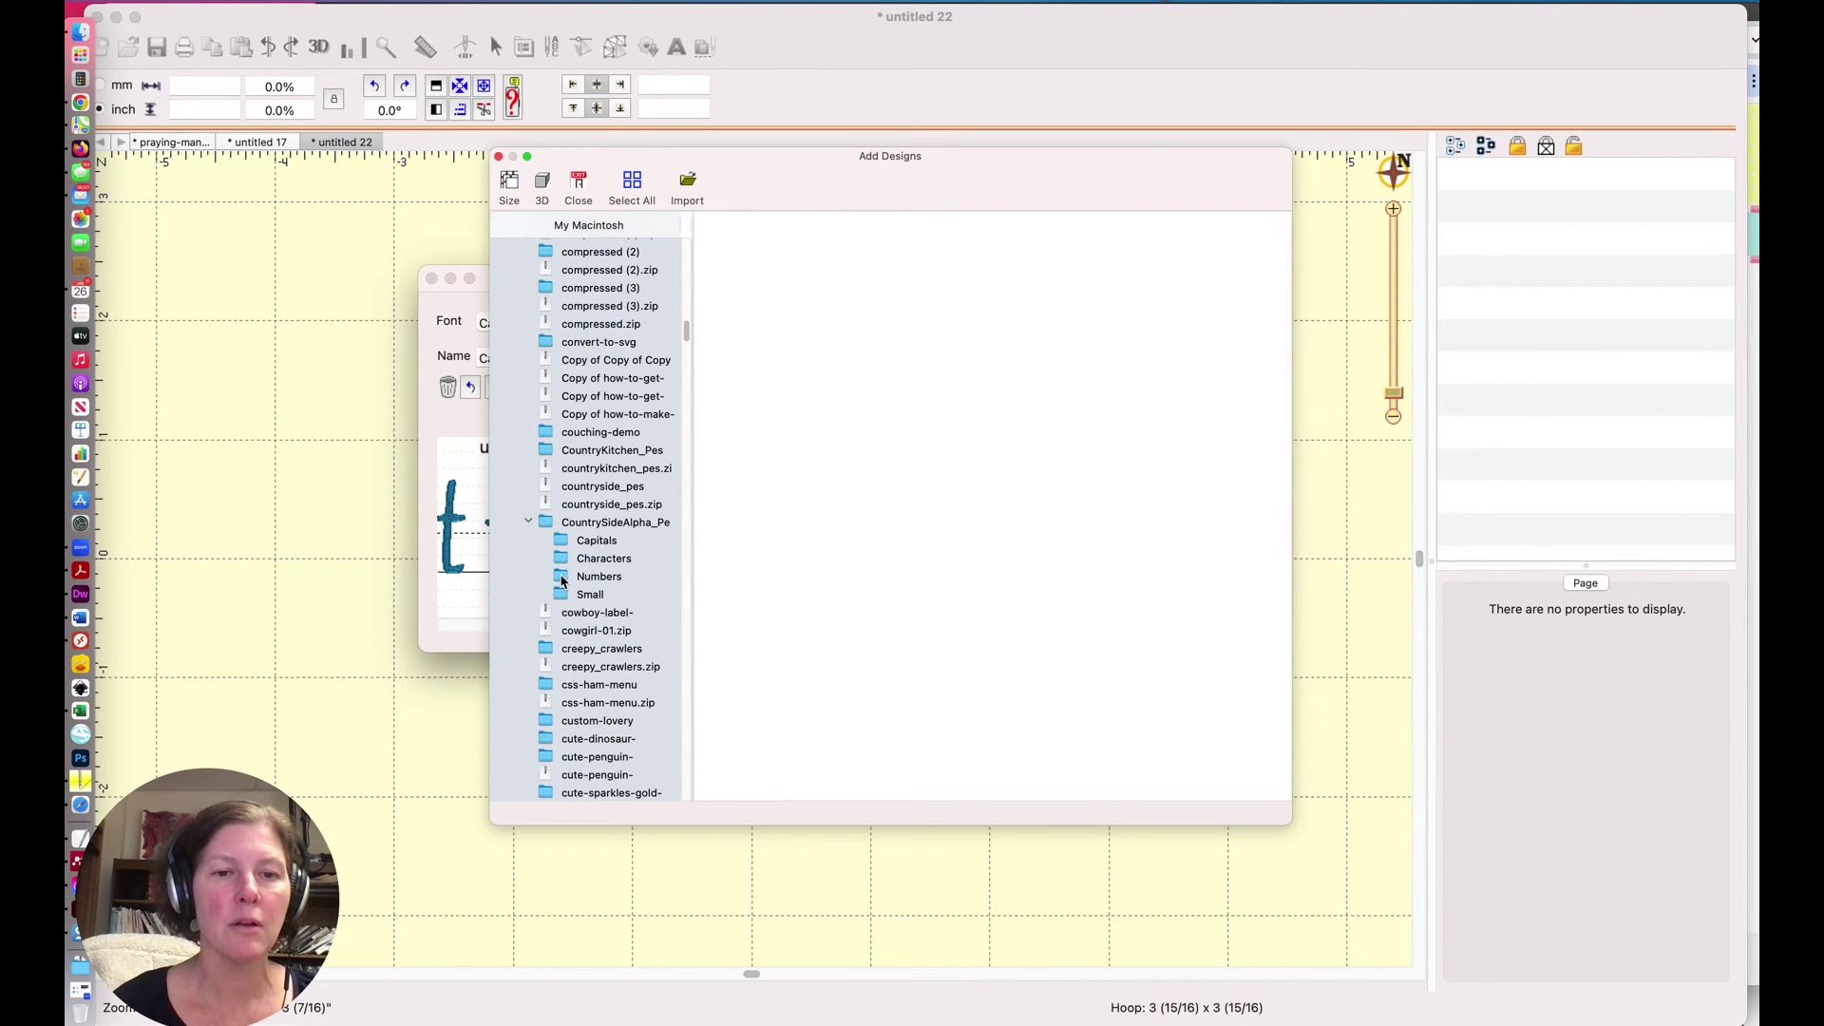
left_click(589, 576)
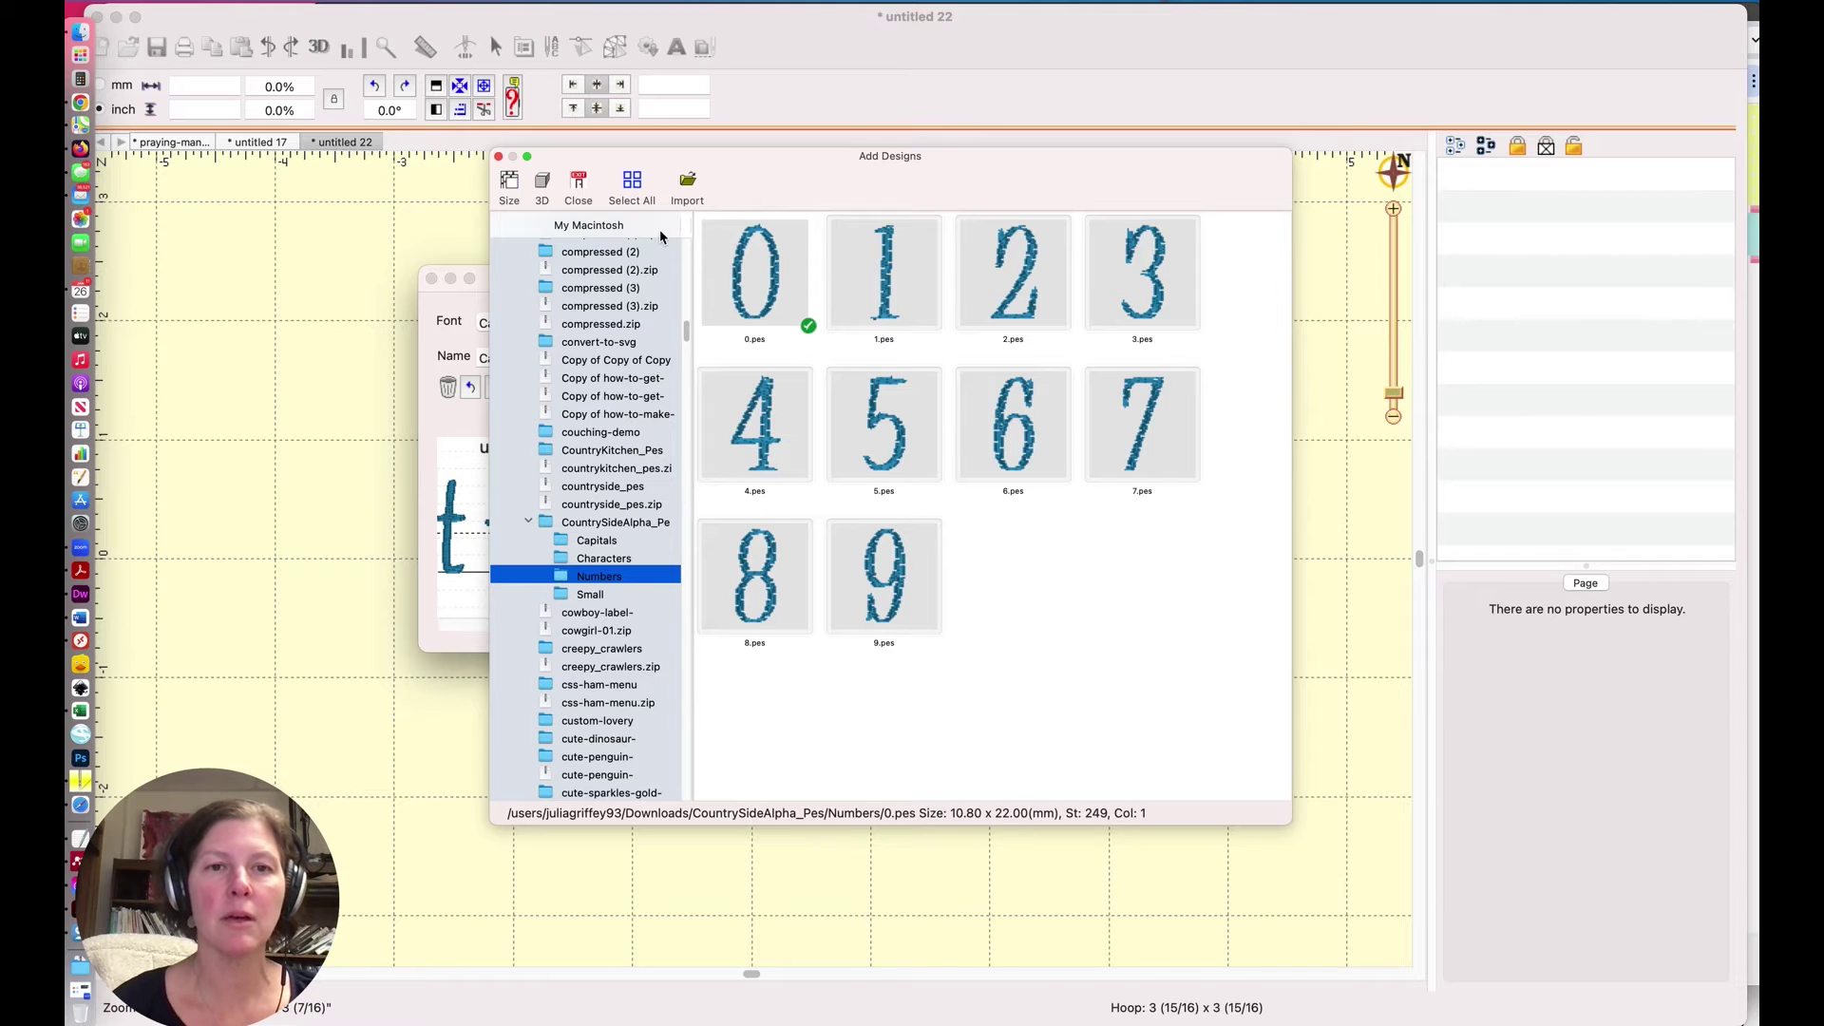
left_click(631, 185)
left_click(686, 185)
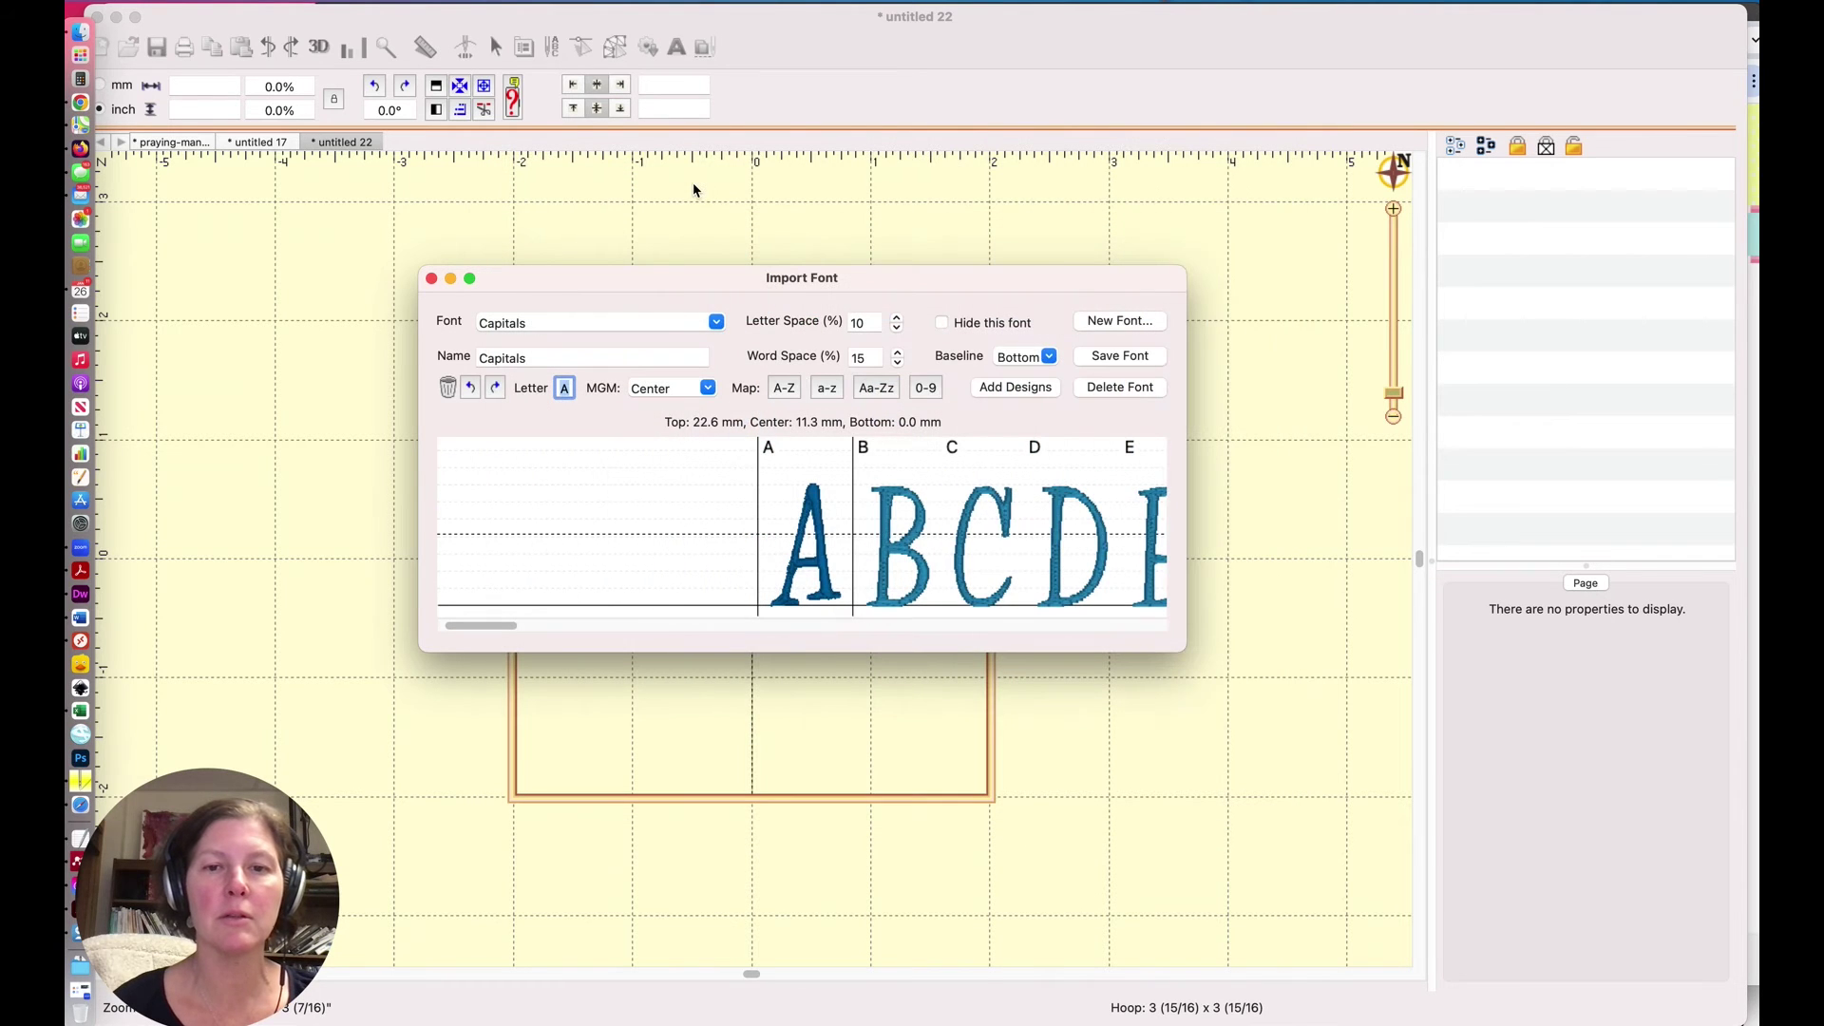
left_click_drag(492, 630, 1050, 623)
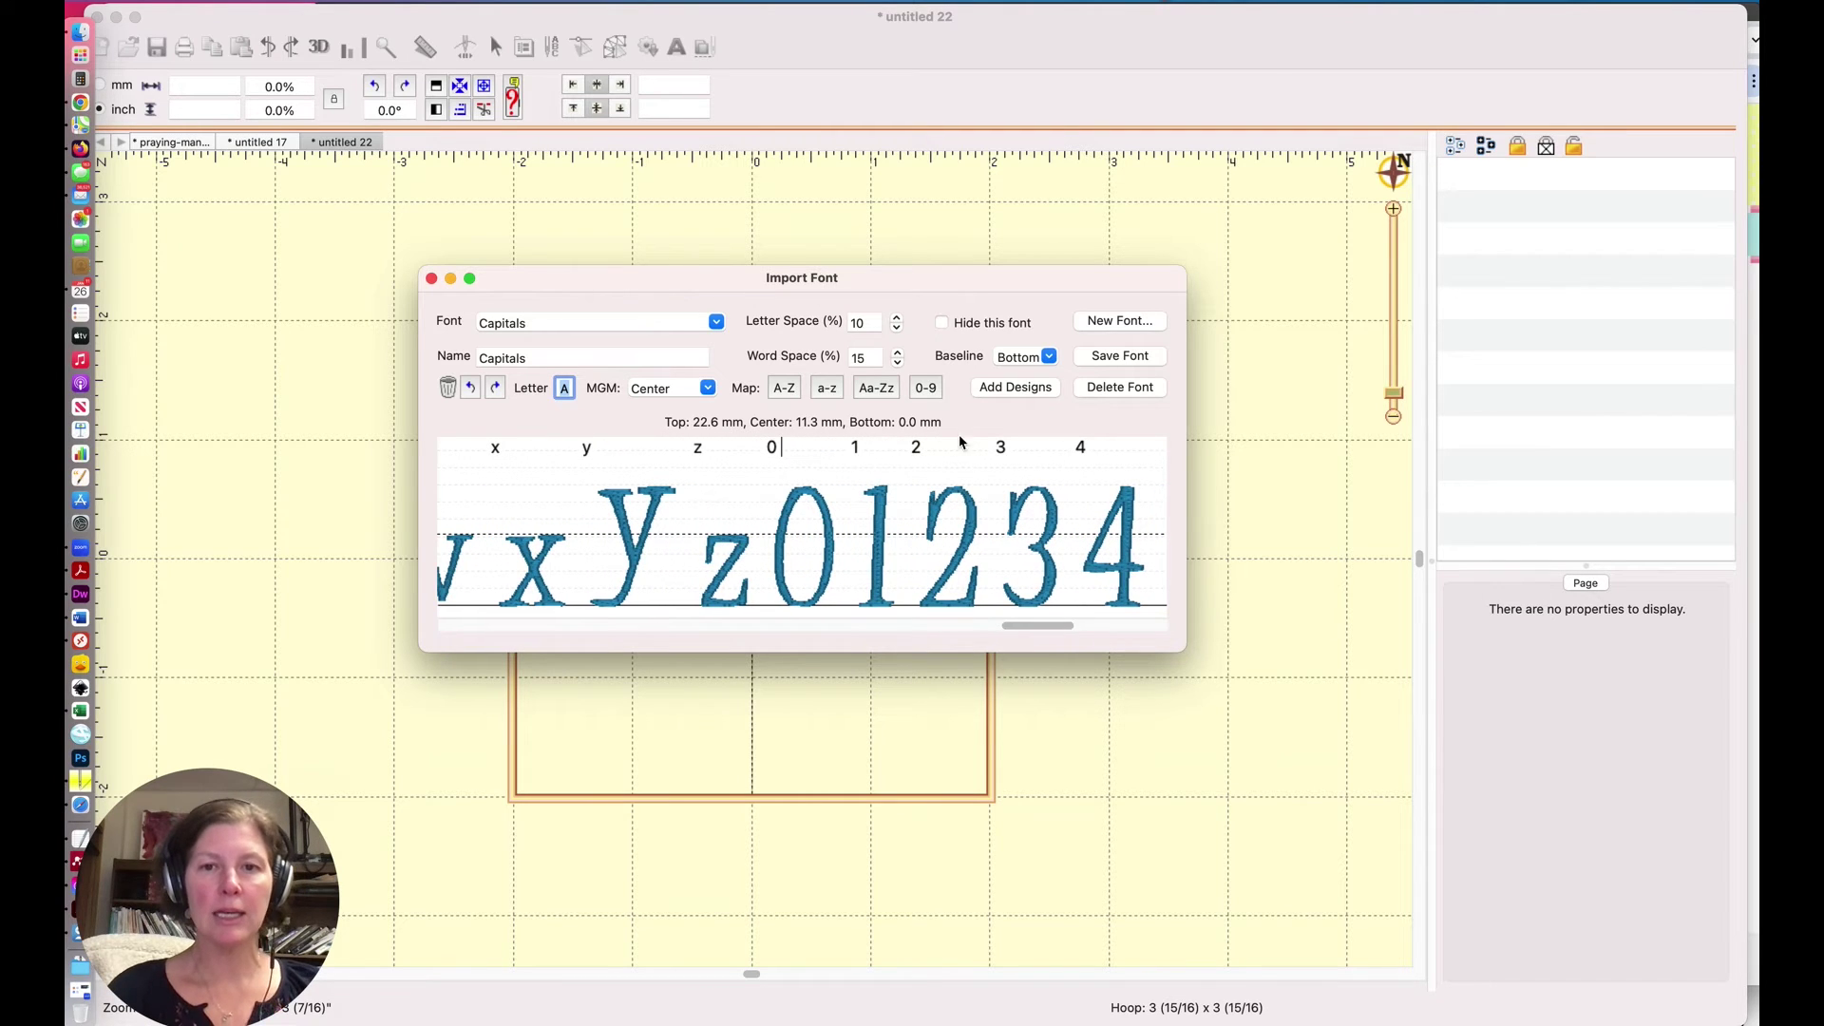
Step: Add the exclamation mark and question mark designs from the Characters subfolder of CountrySideAlpha_Pes to the font
left_click(1030, 395)
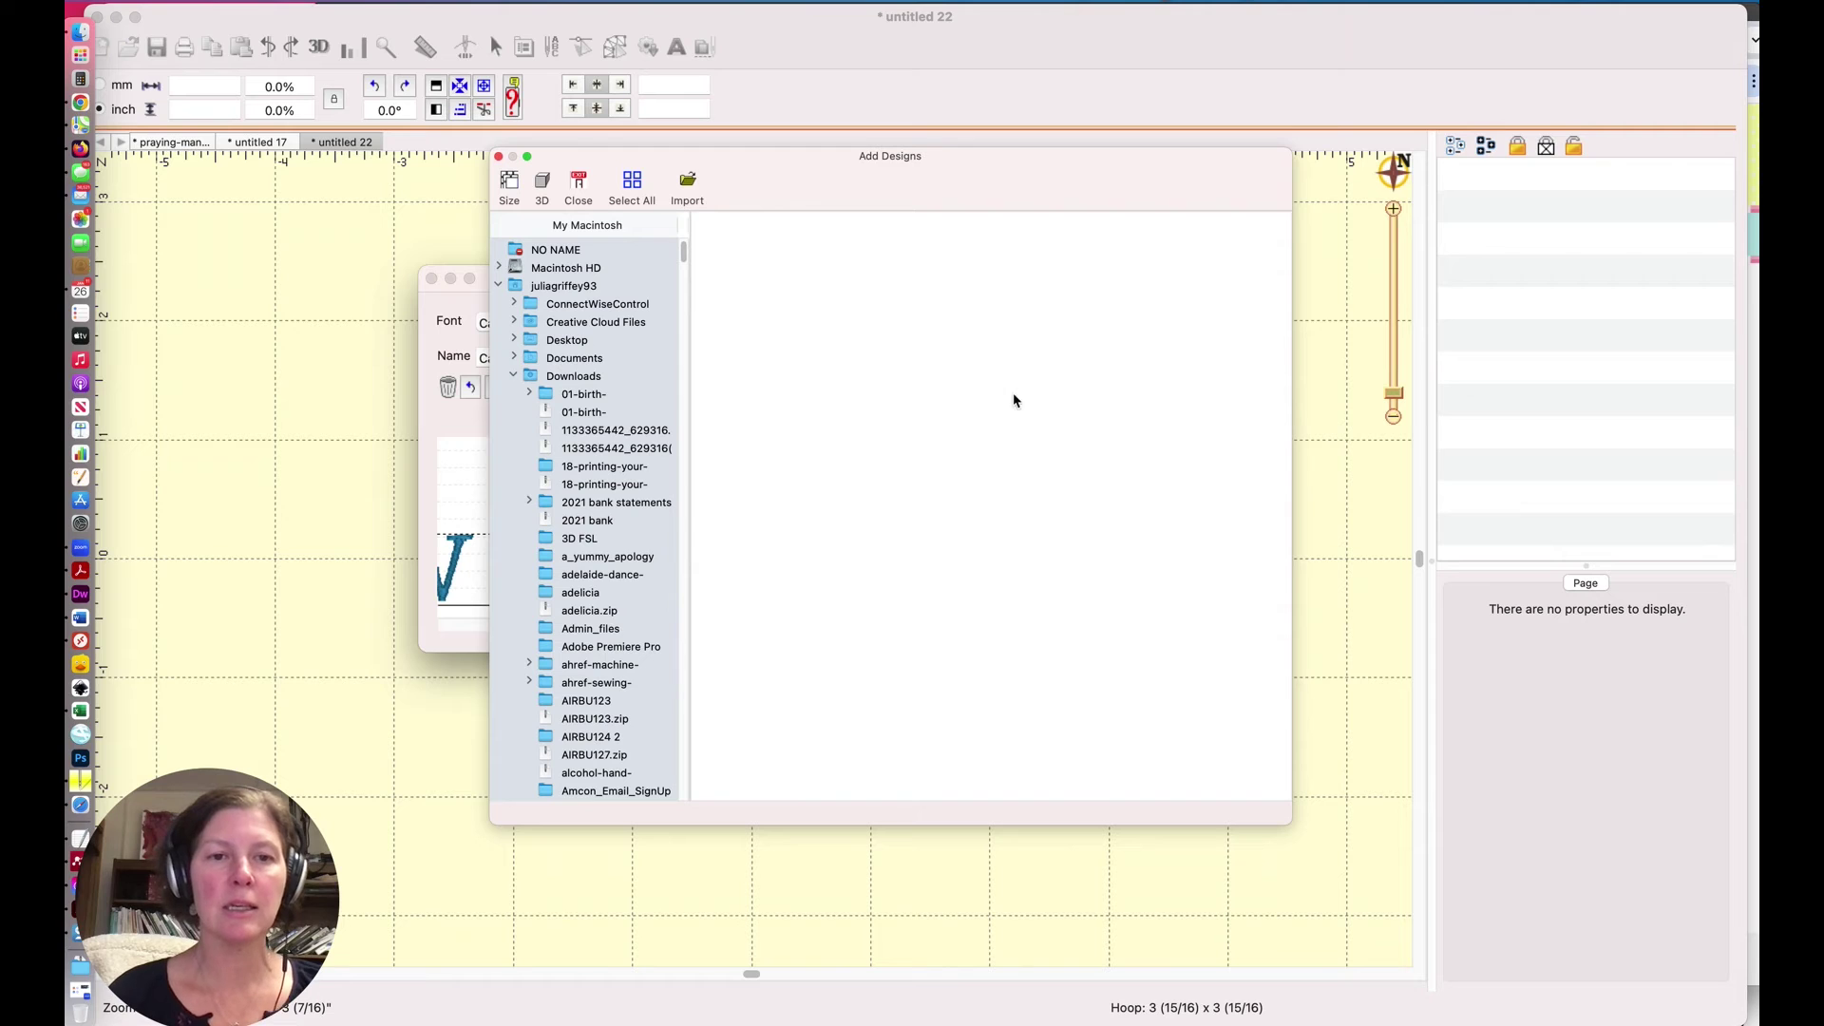
left_click_drag(684, 253, 689, 336)
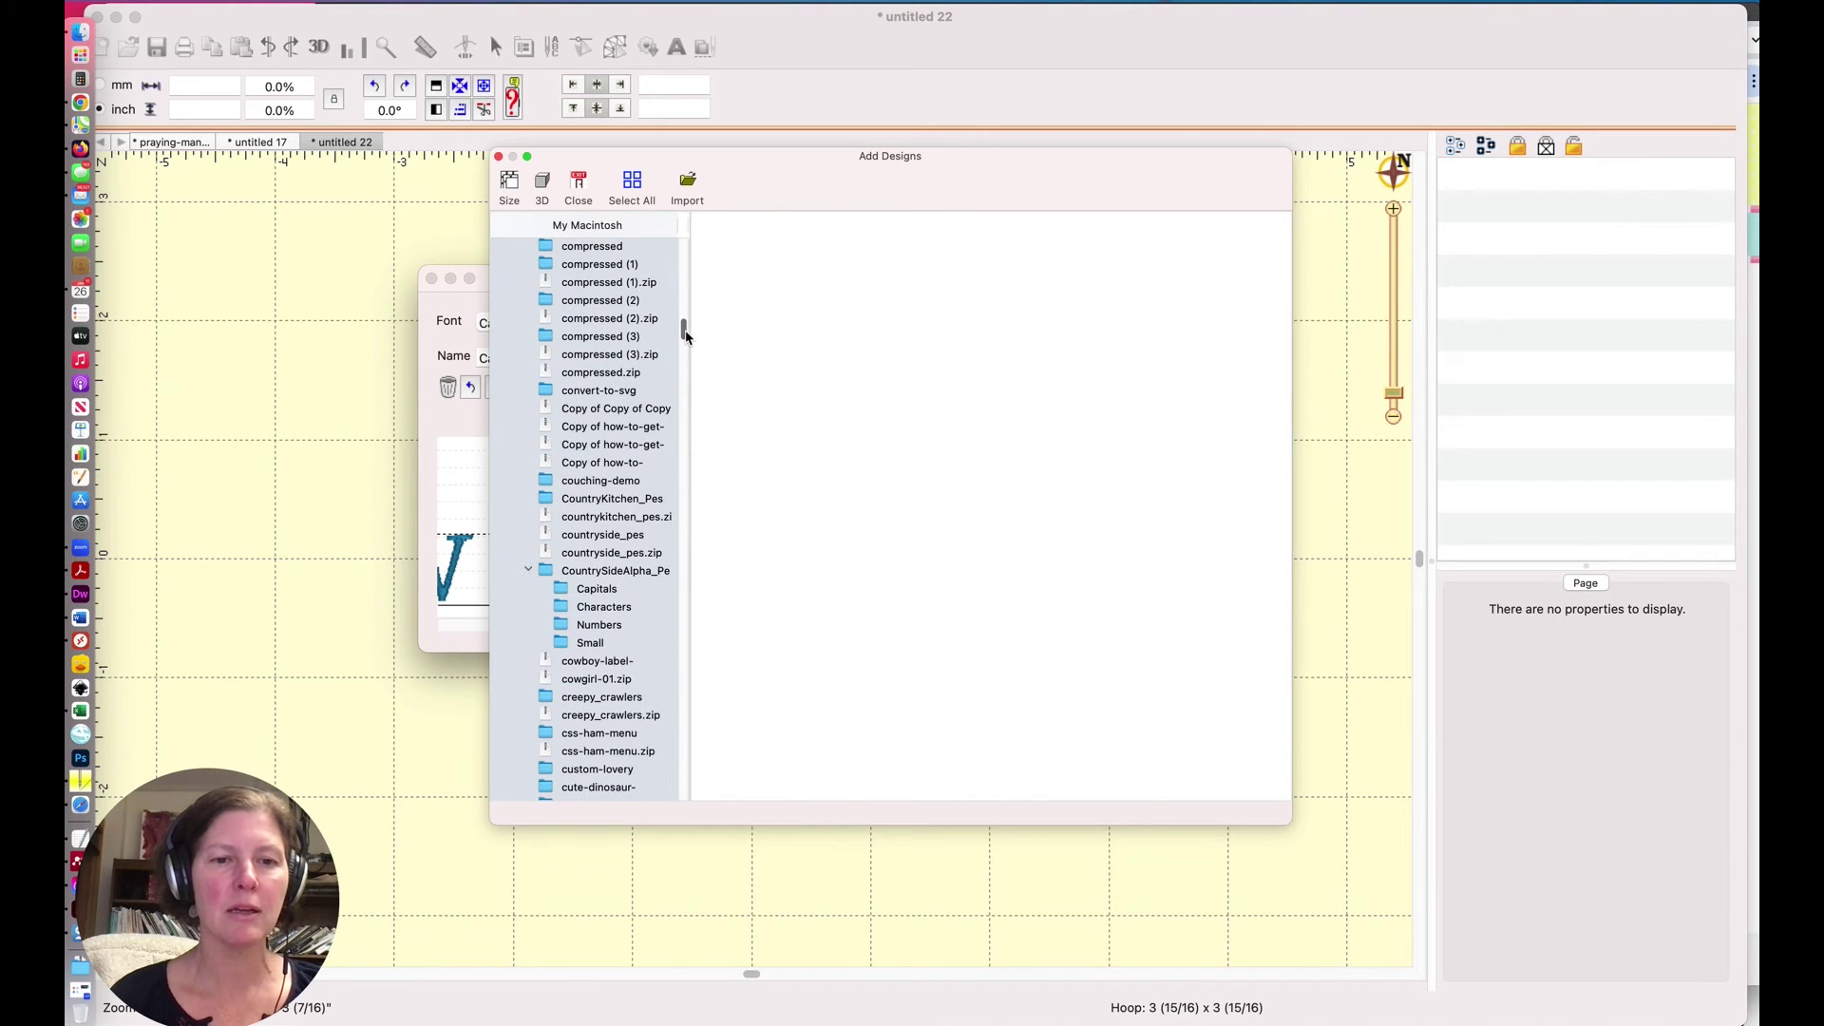
left_click(598, 611)
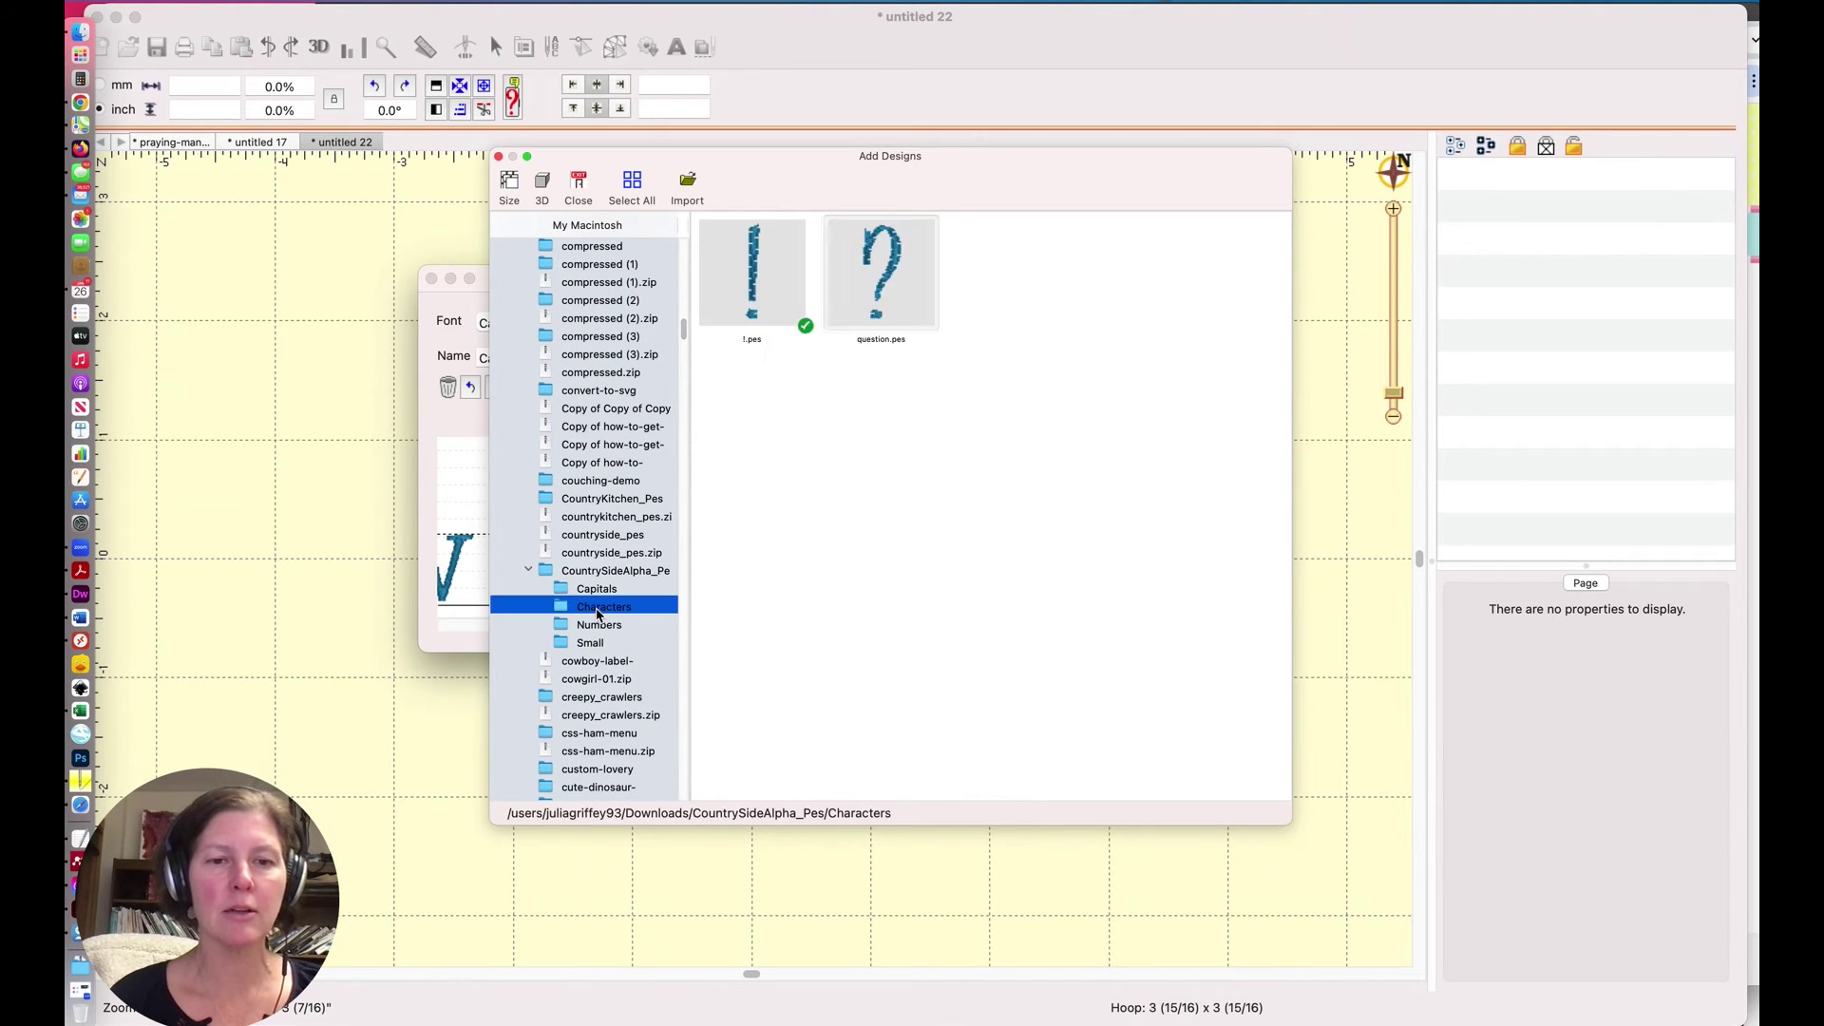
left_click(637, 190)
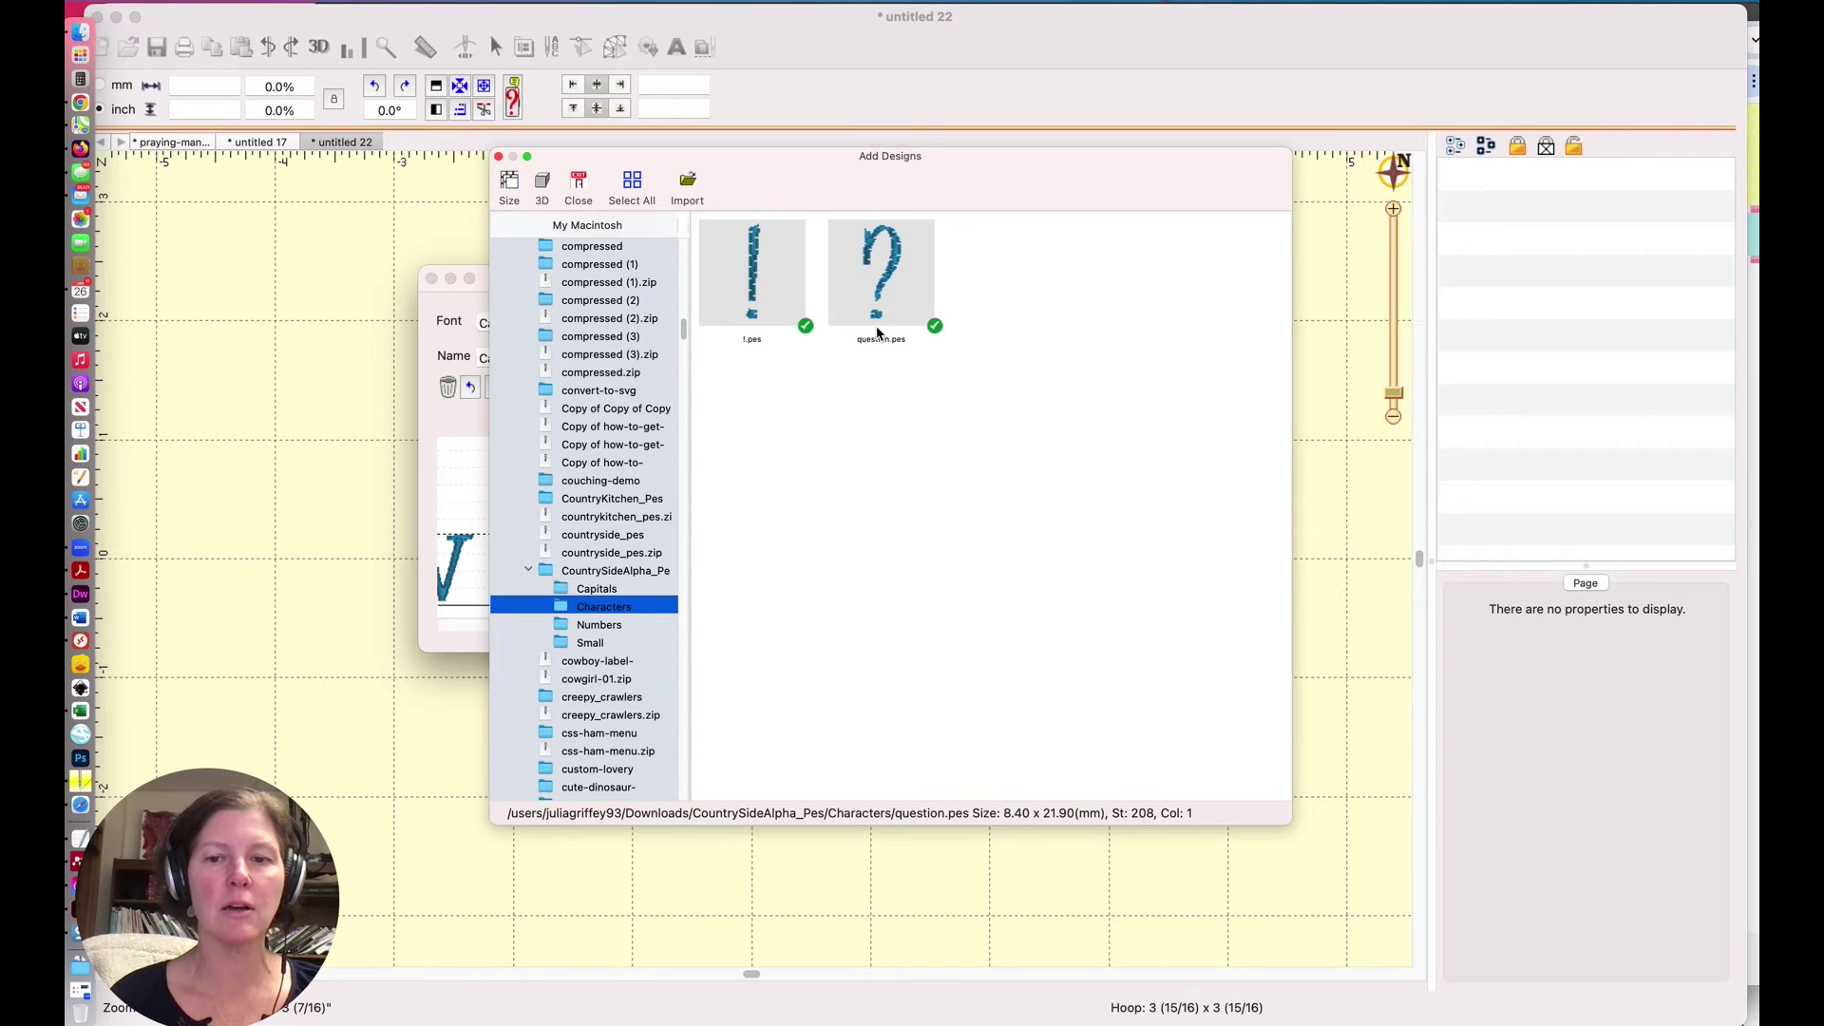
left_click(688, 180)
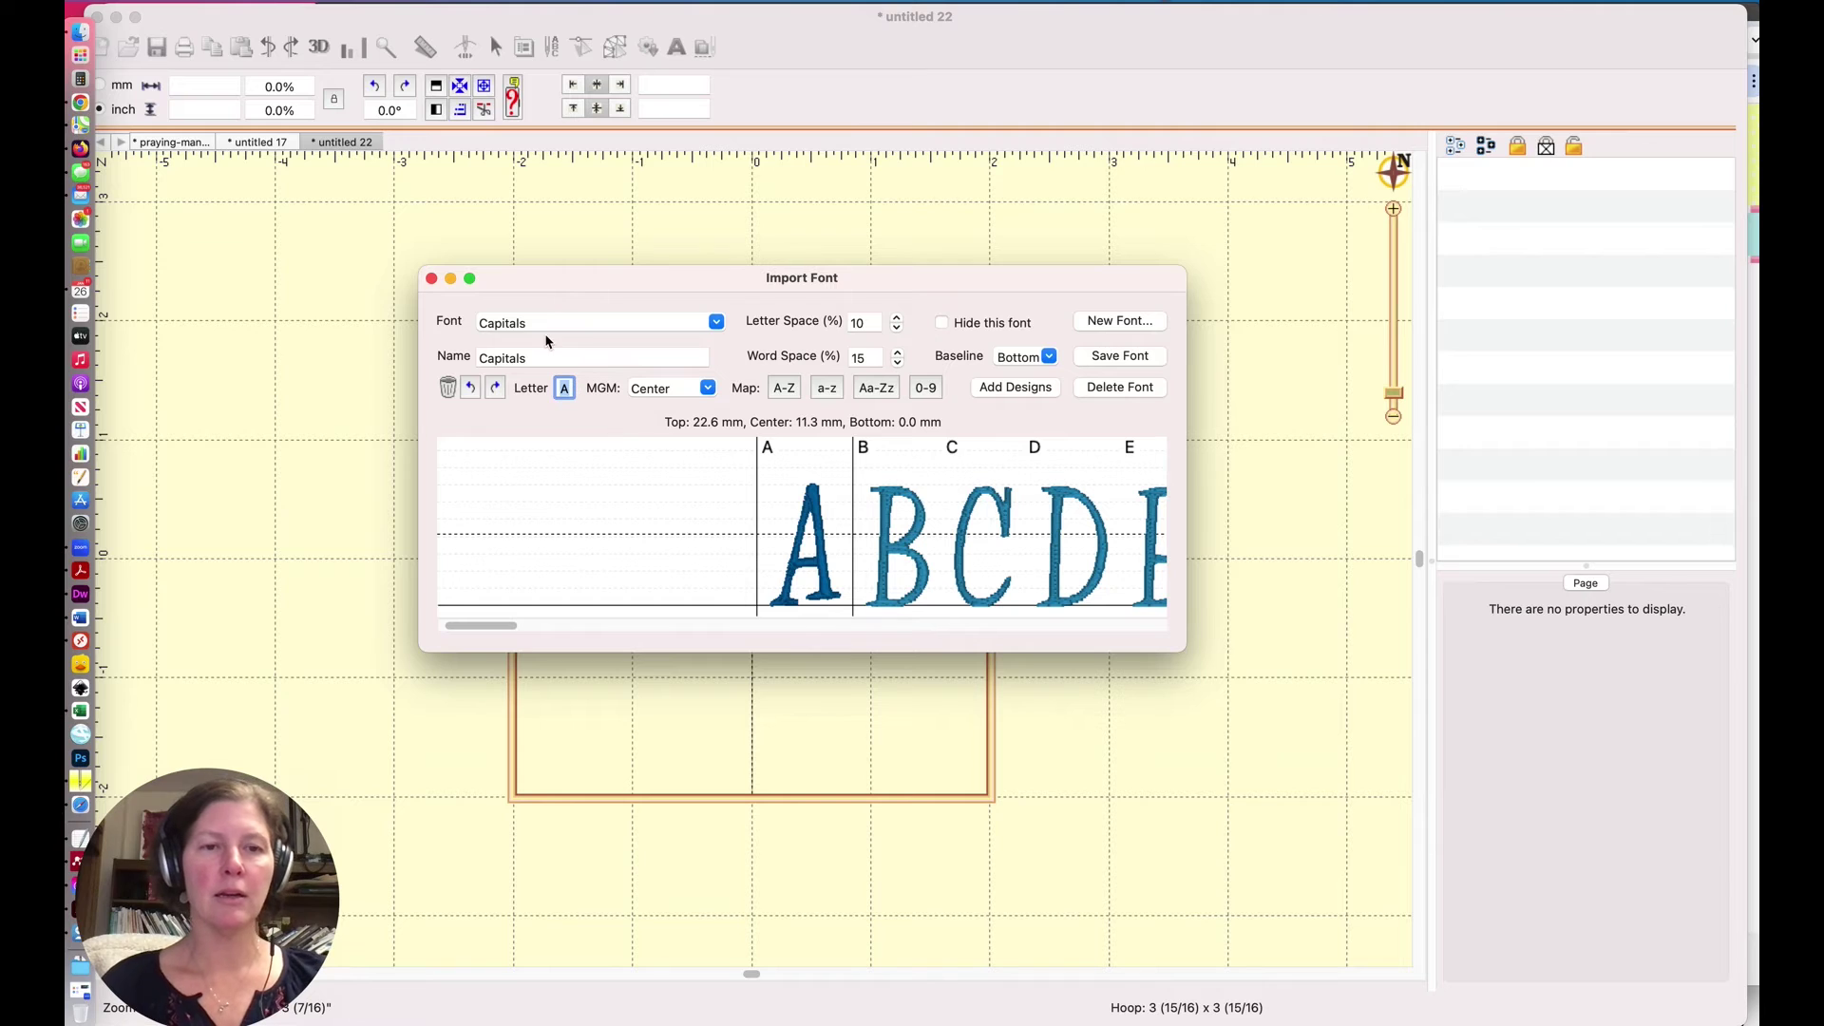
Step: Change the imported font's name to Country Spirit
left_click_drag(535, 323, 466, 320)
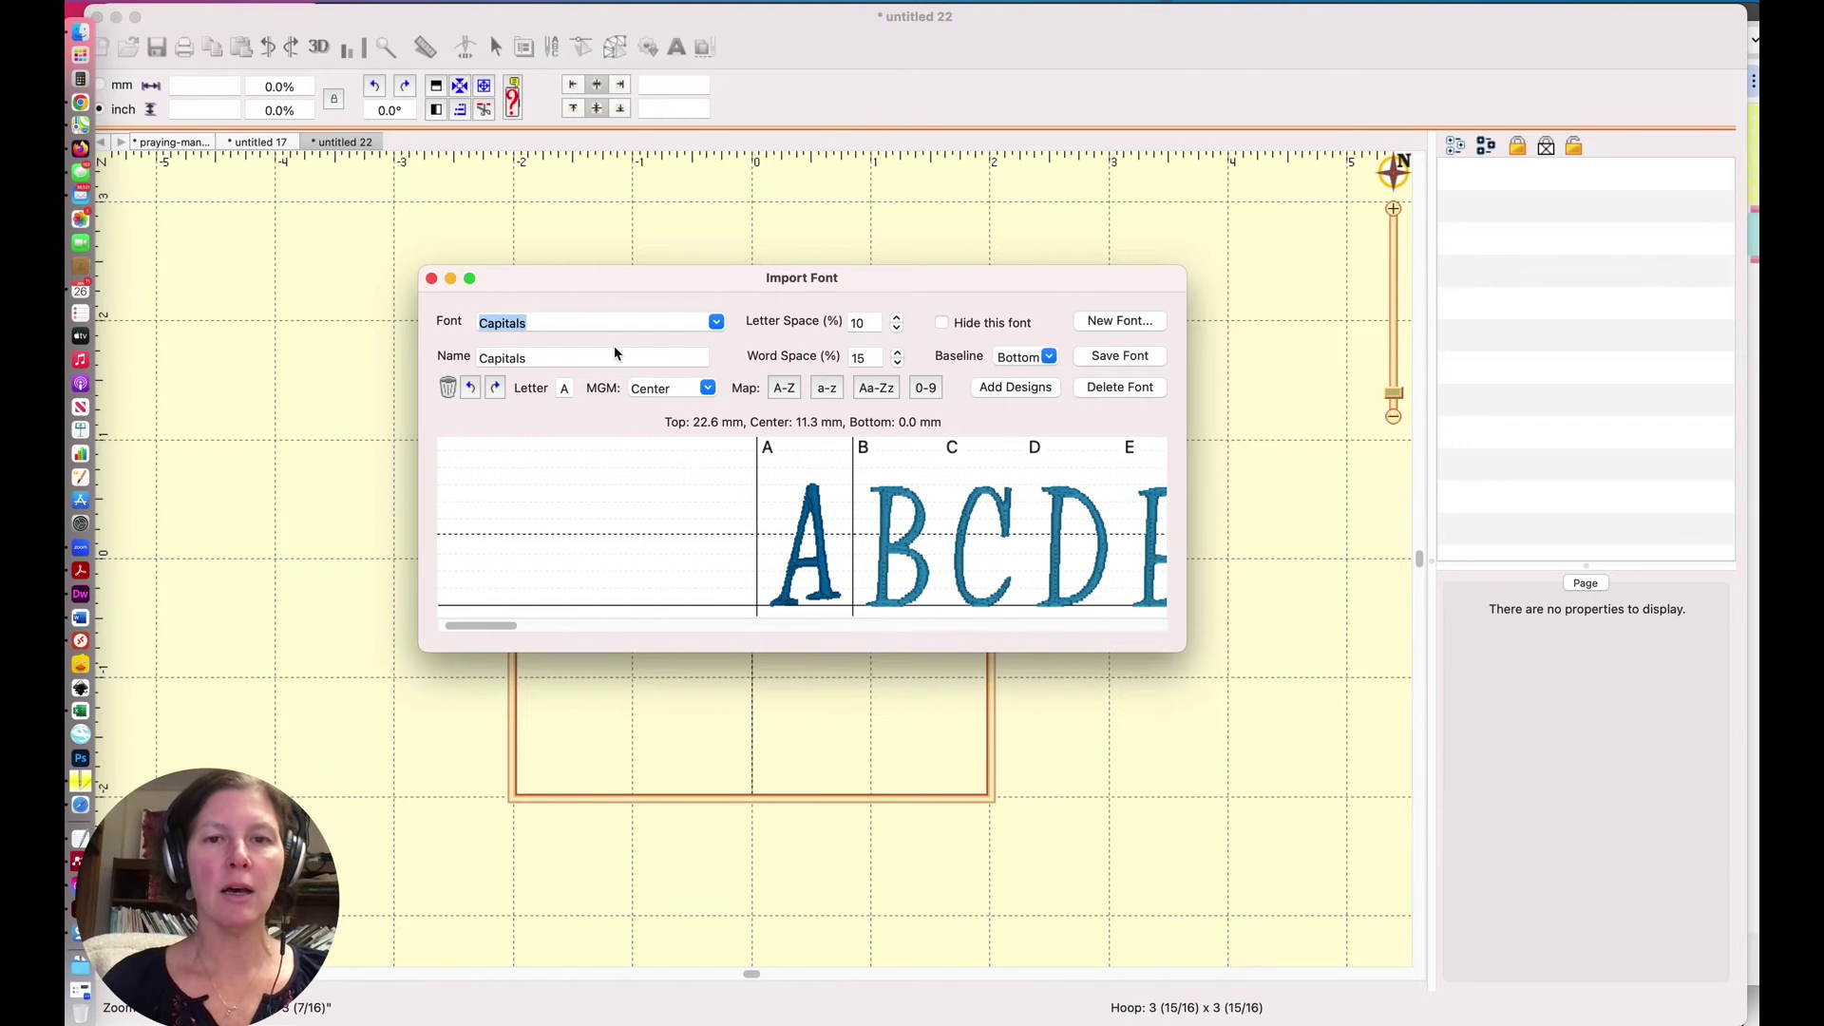
left_click(511, 356)
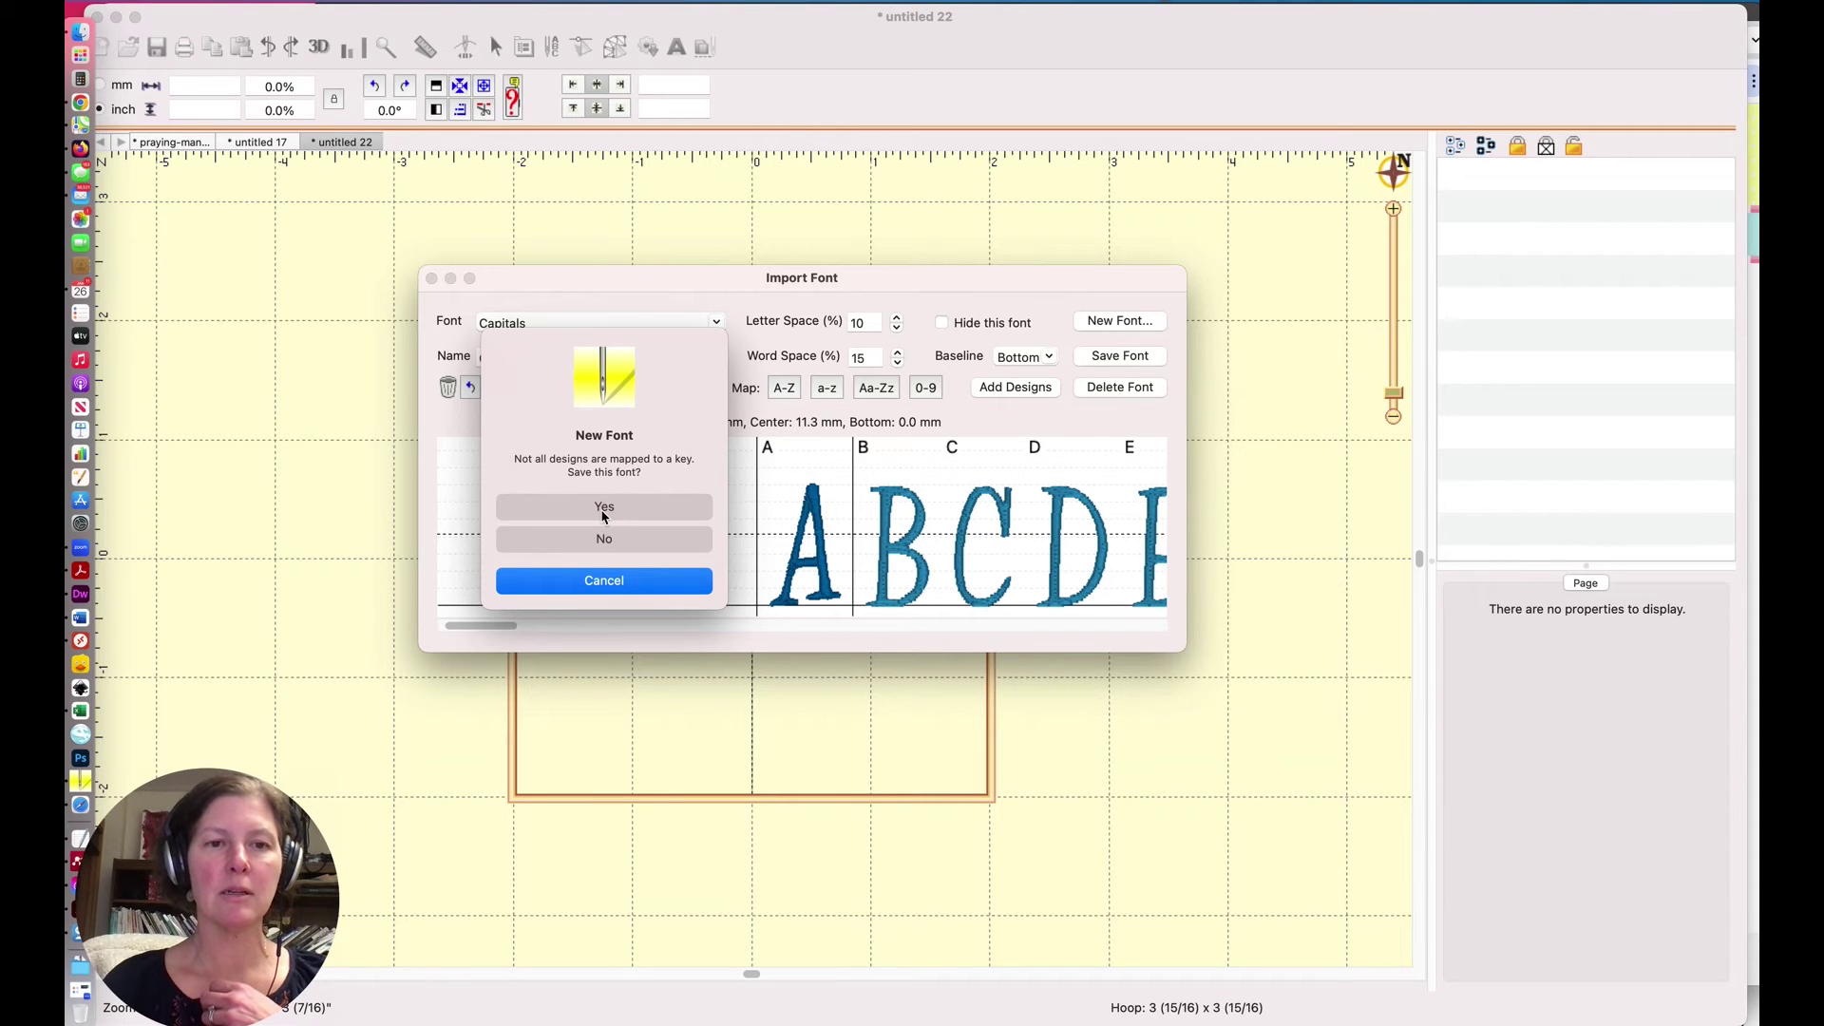
left_click(604, 513)
left_click(608, 514)
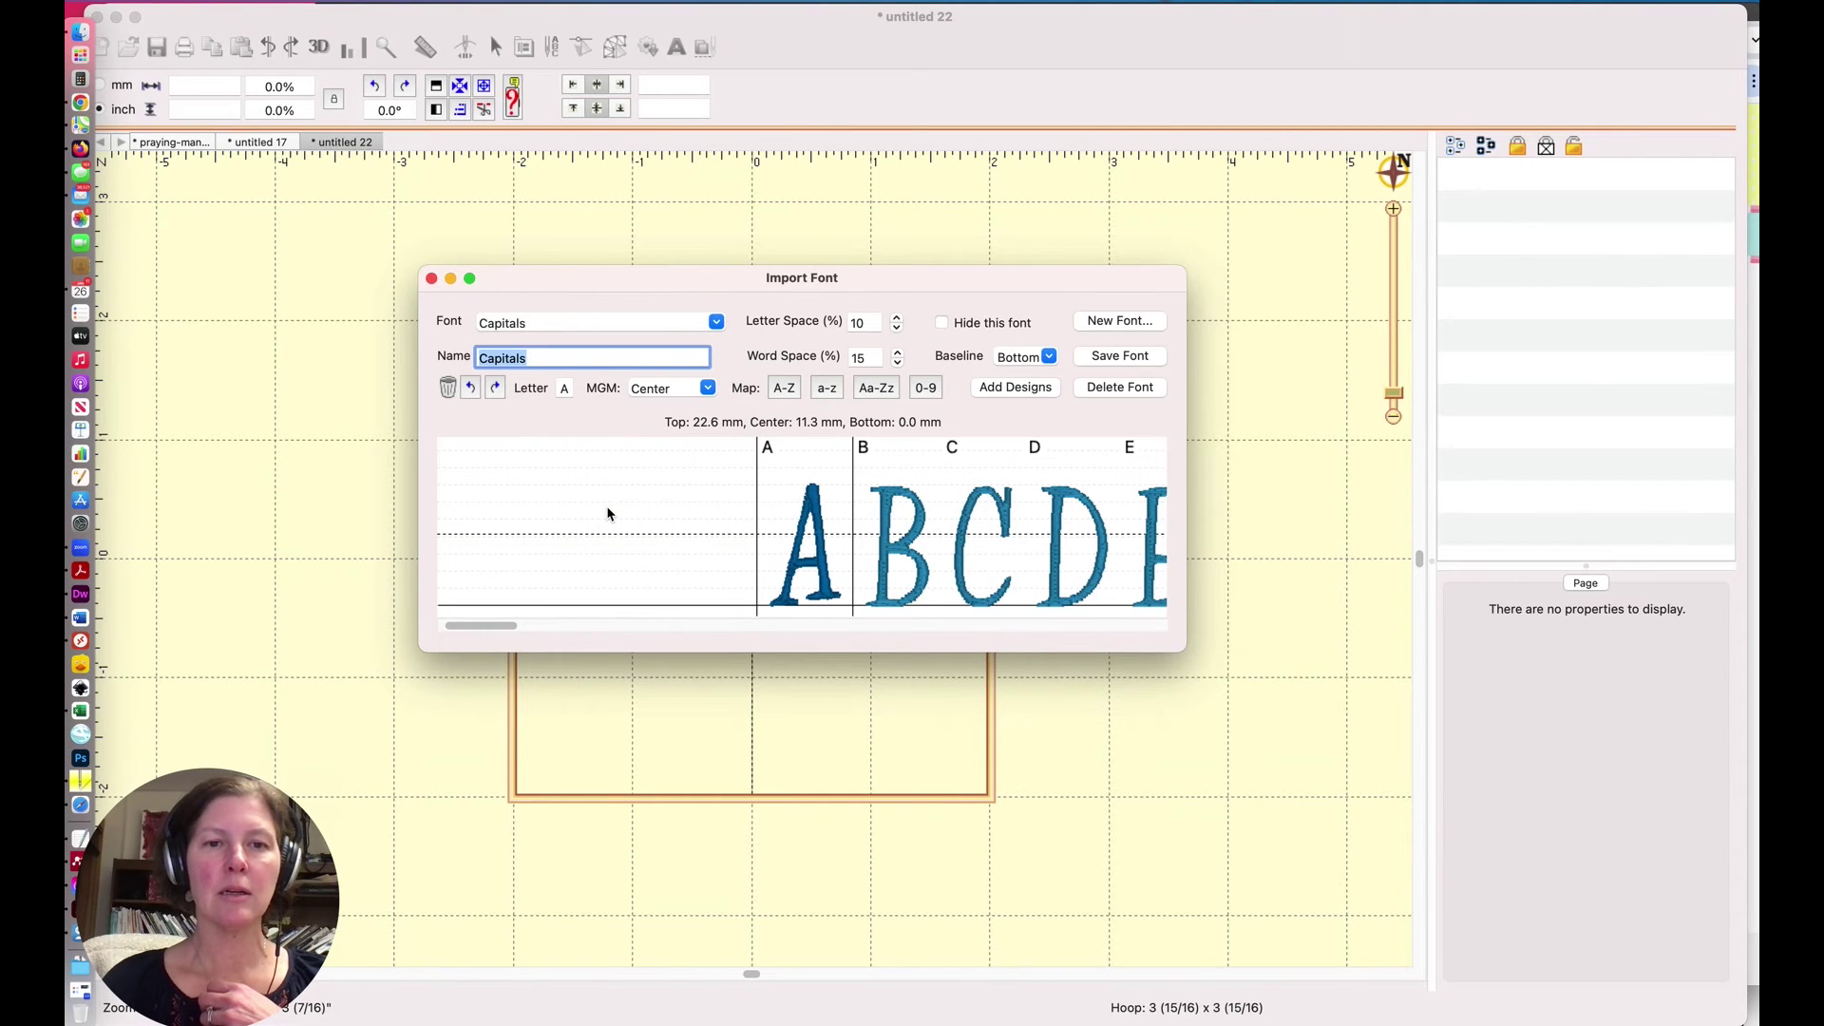
type("Country")
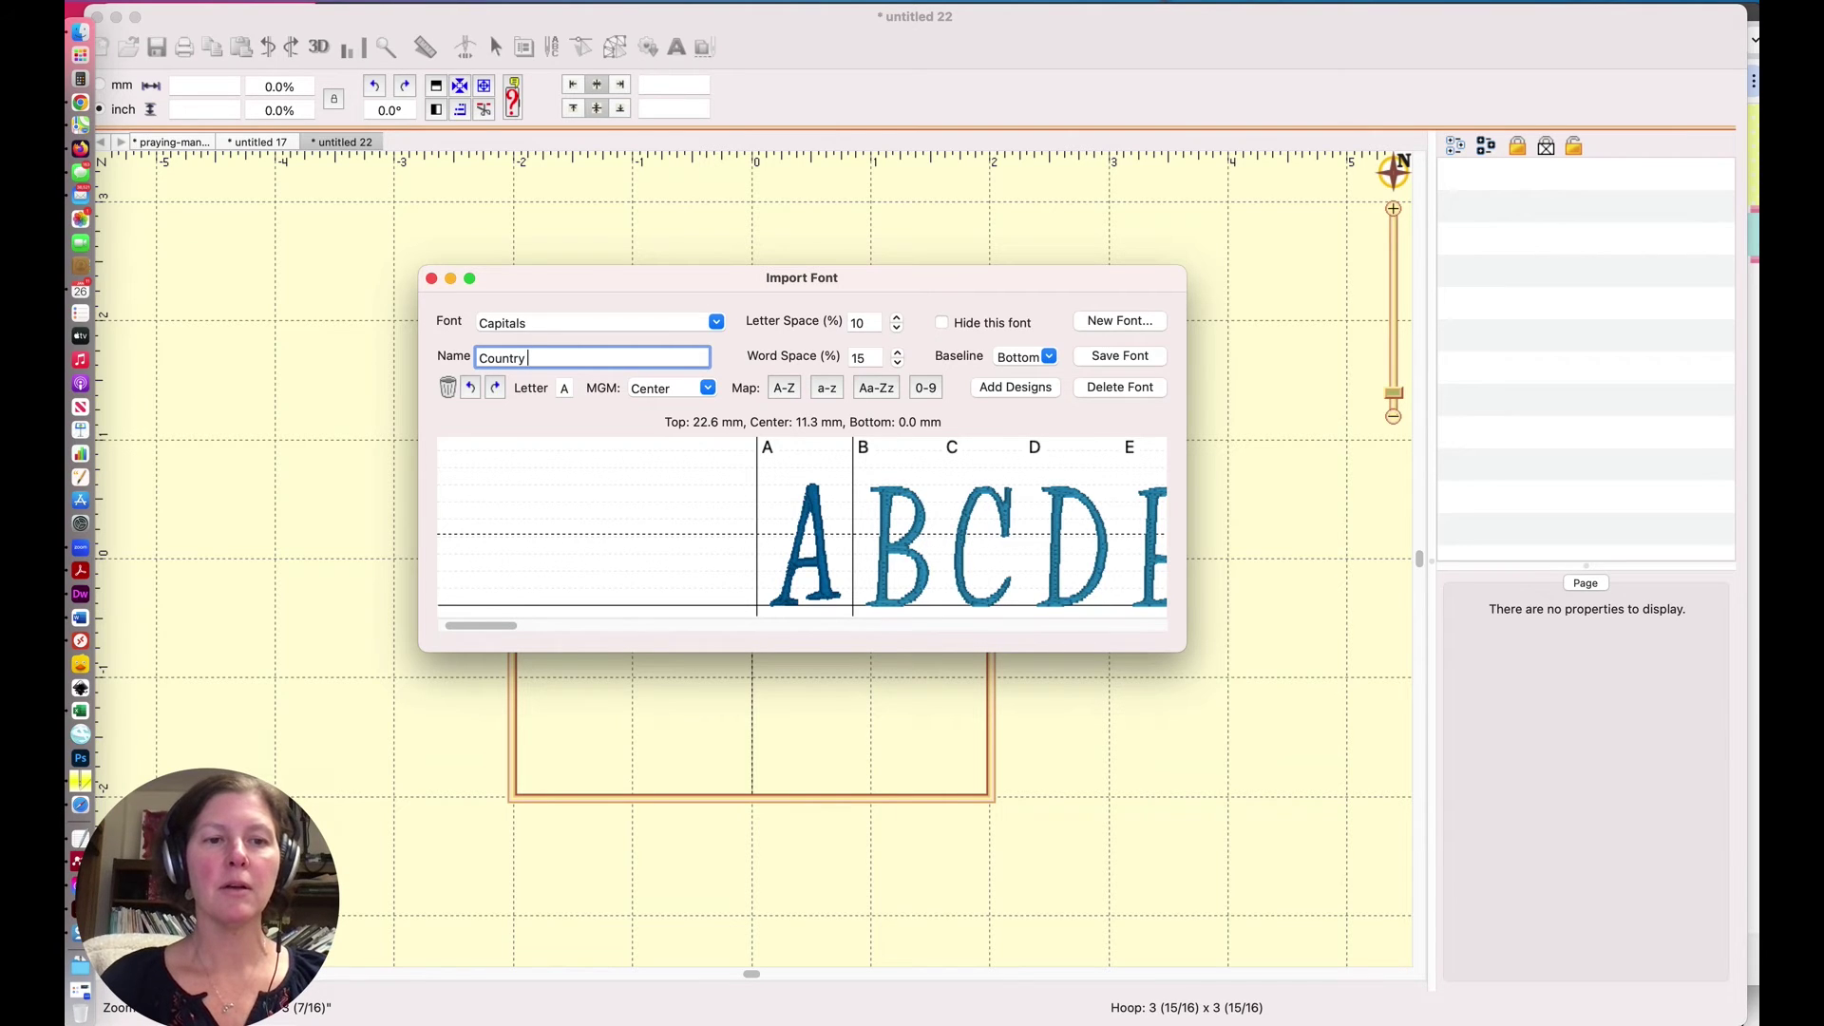
type(" Letters")
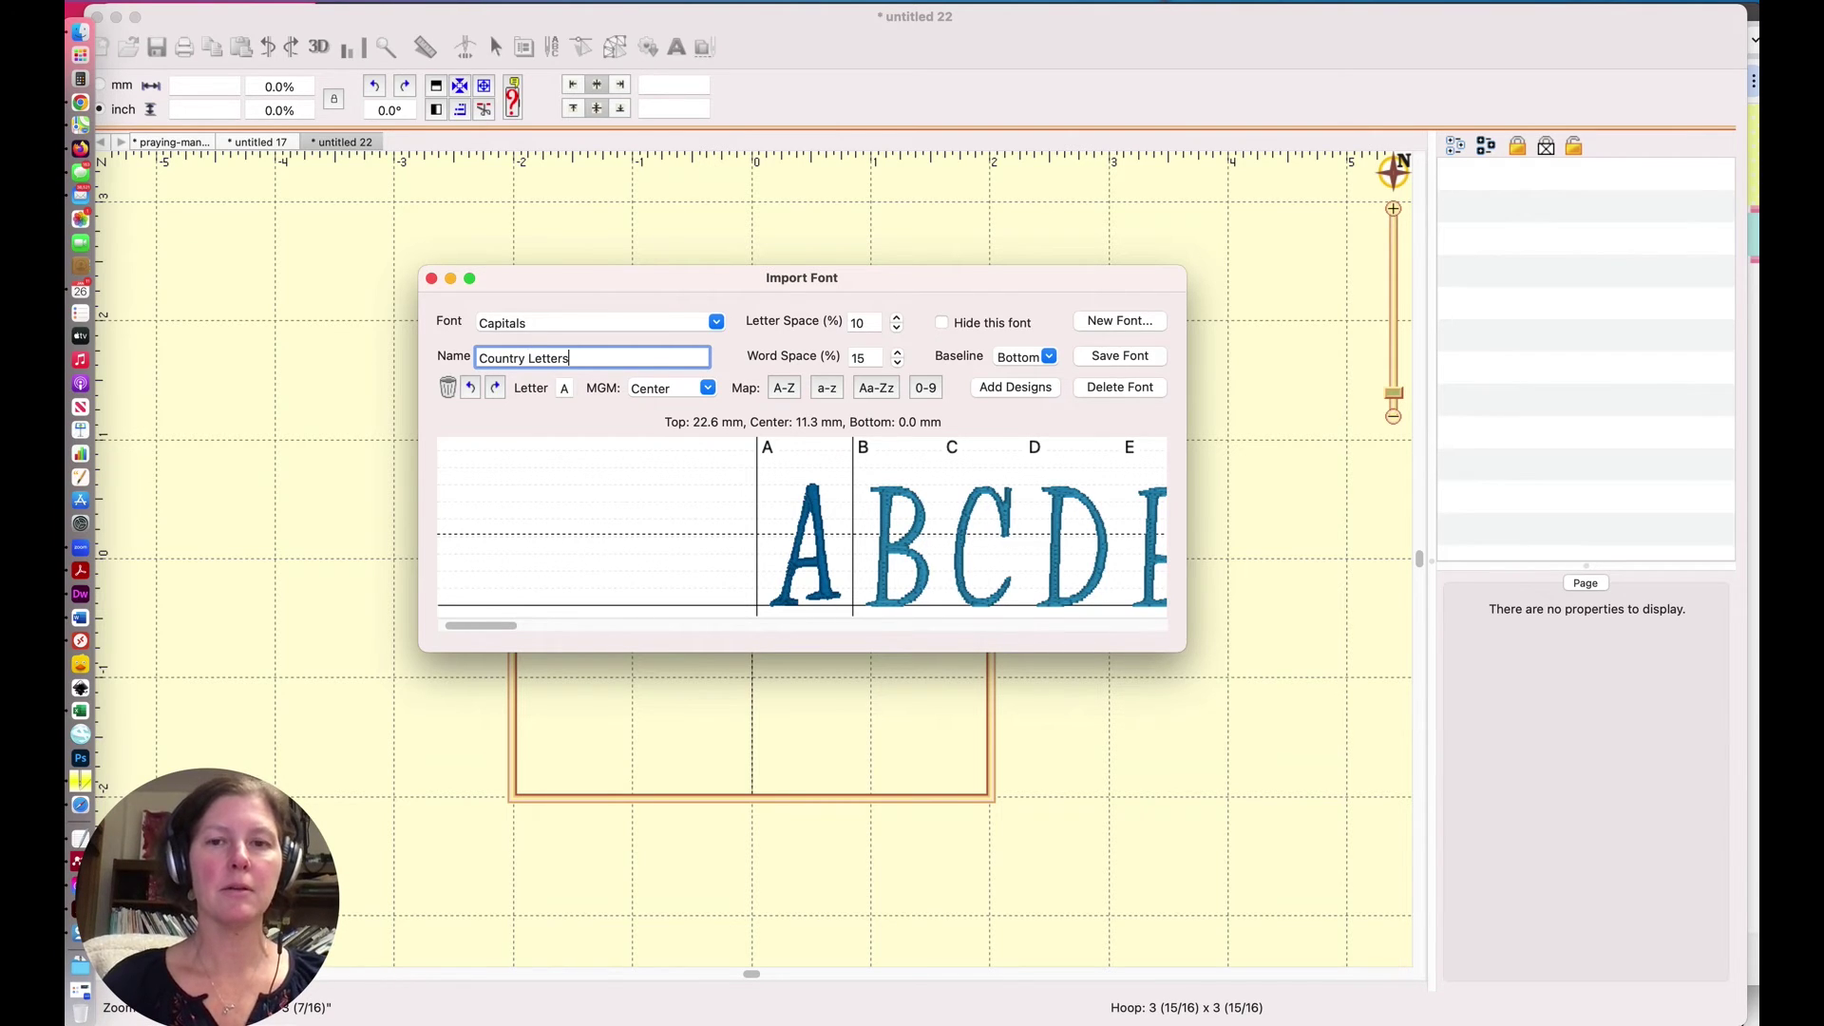
left_click_drag(530, 358, 580, 358)
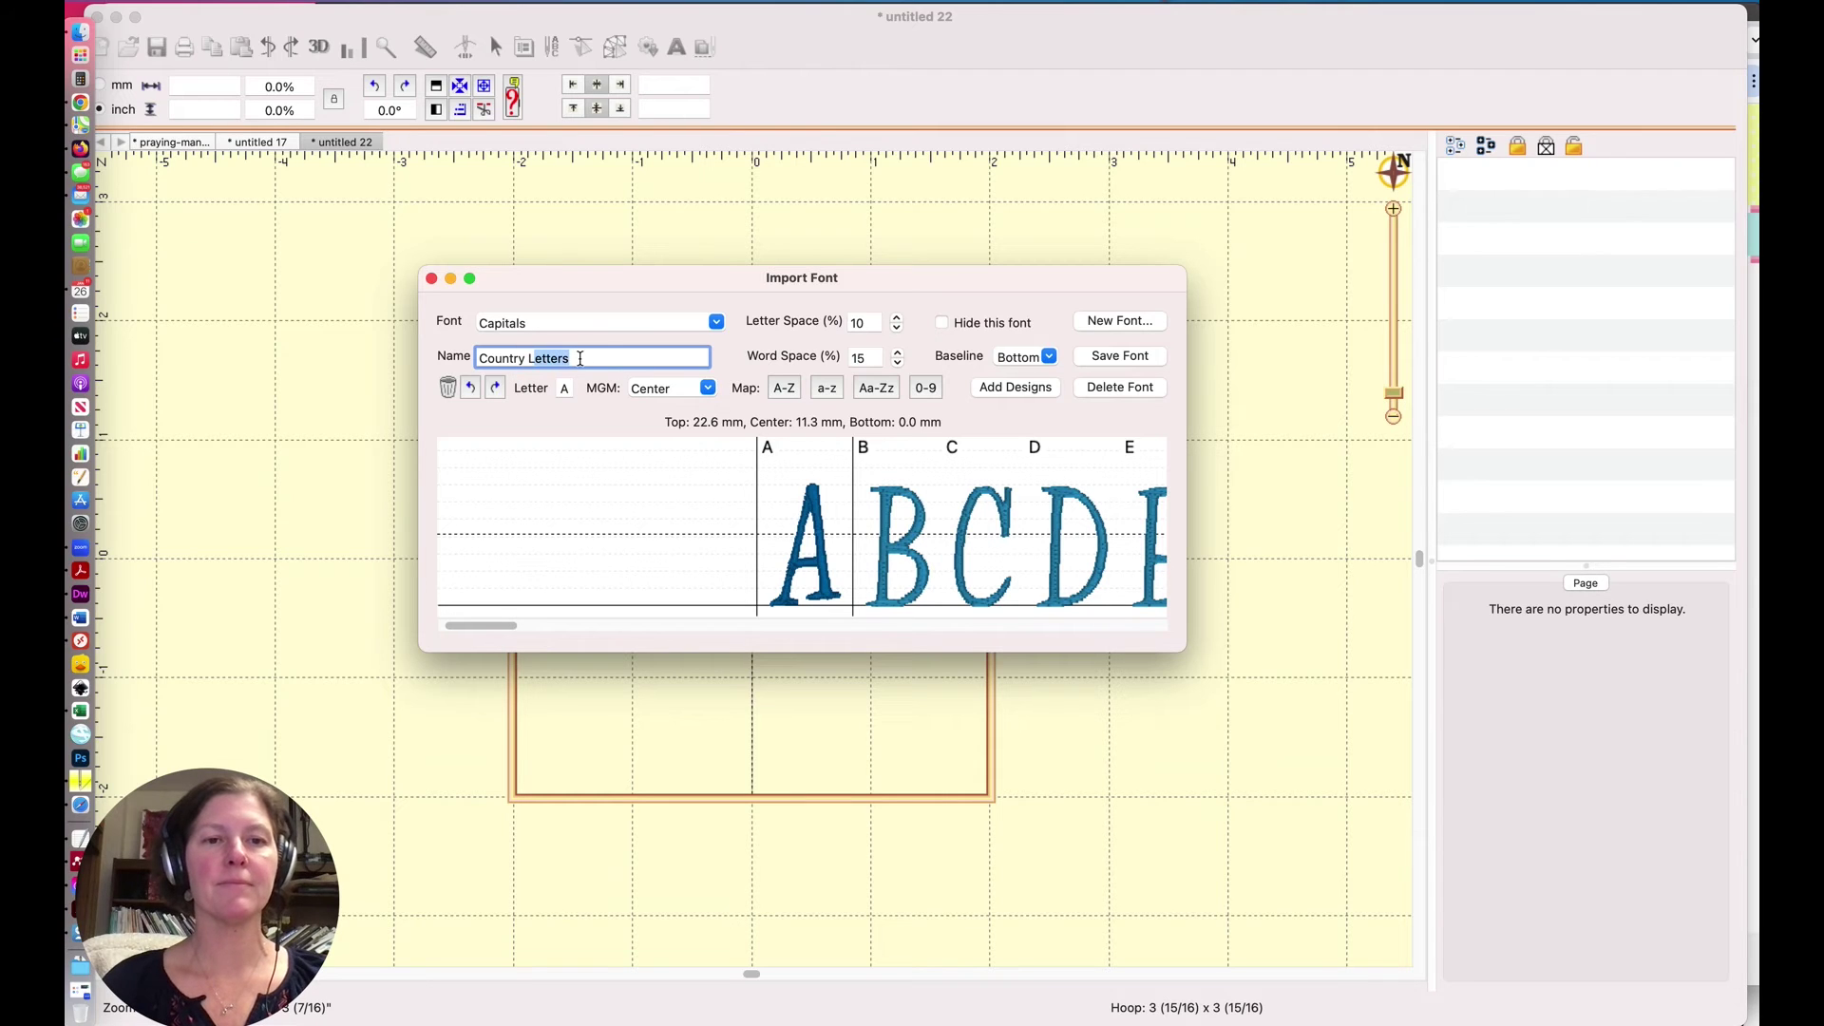
key("BackSpace")
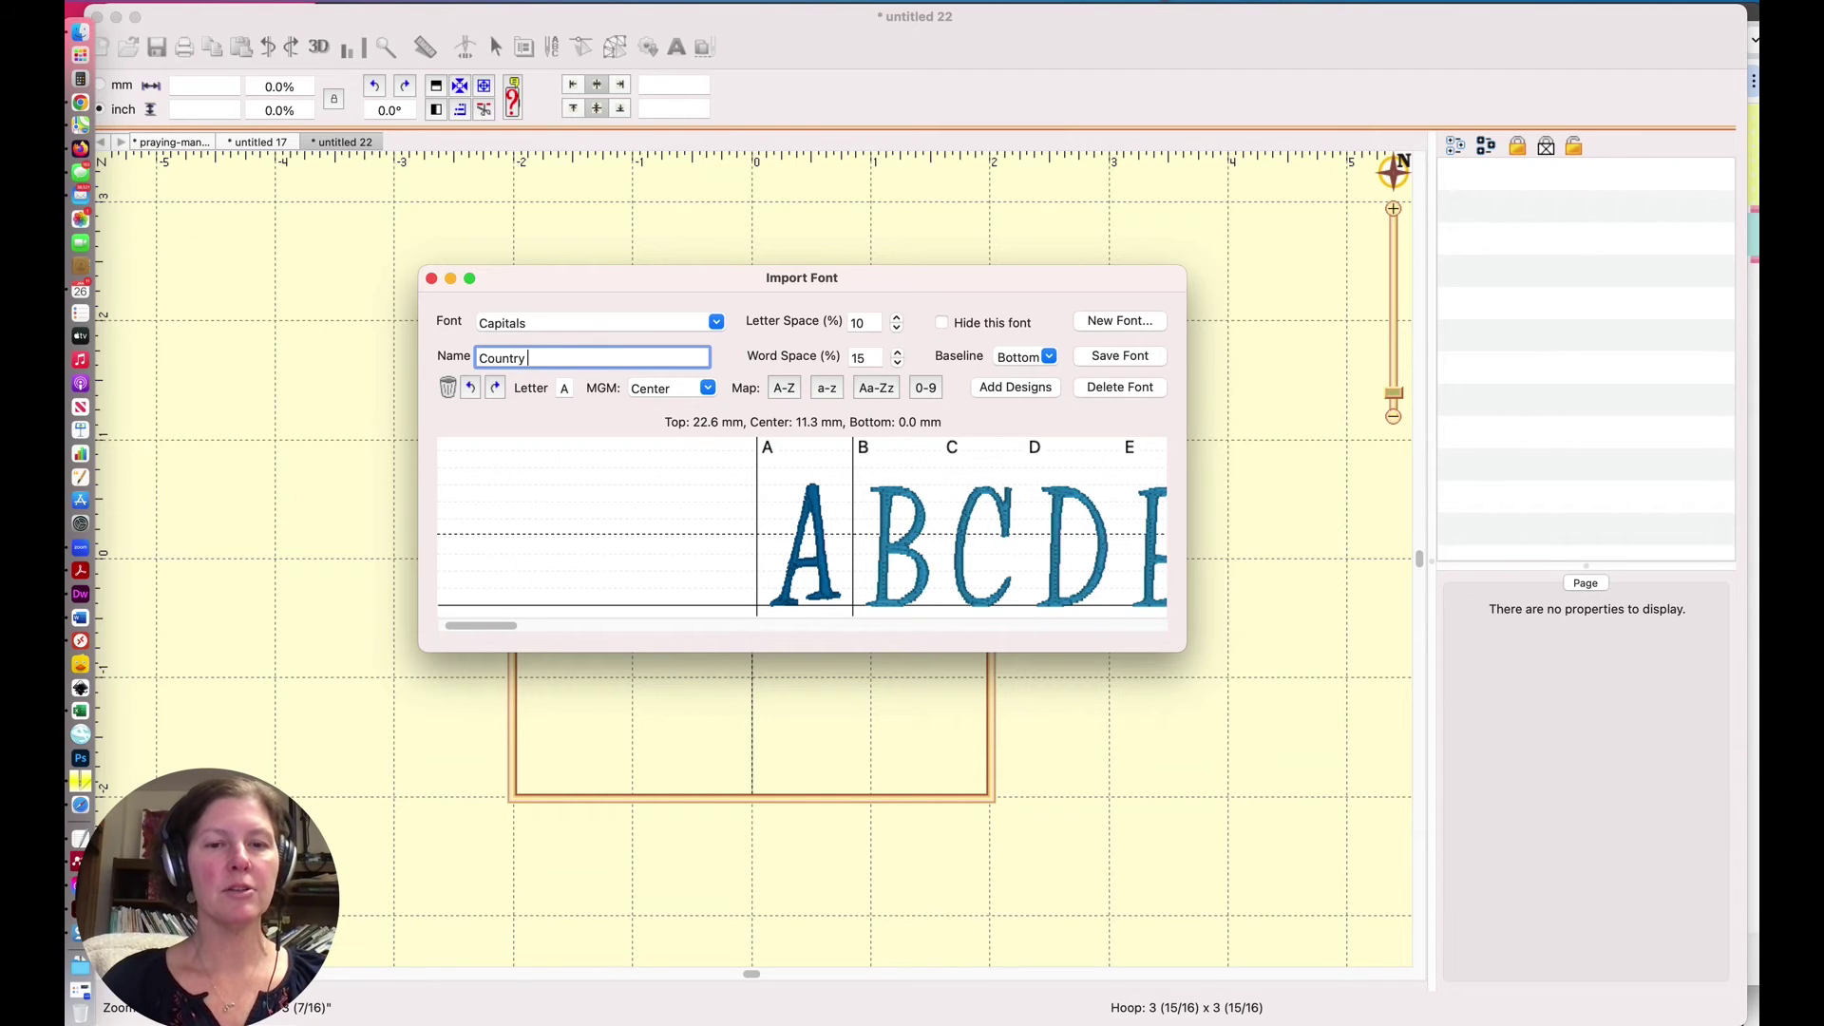
type("Spirit")
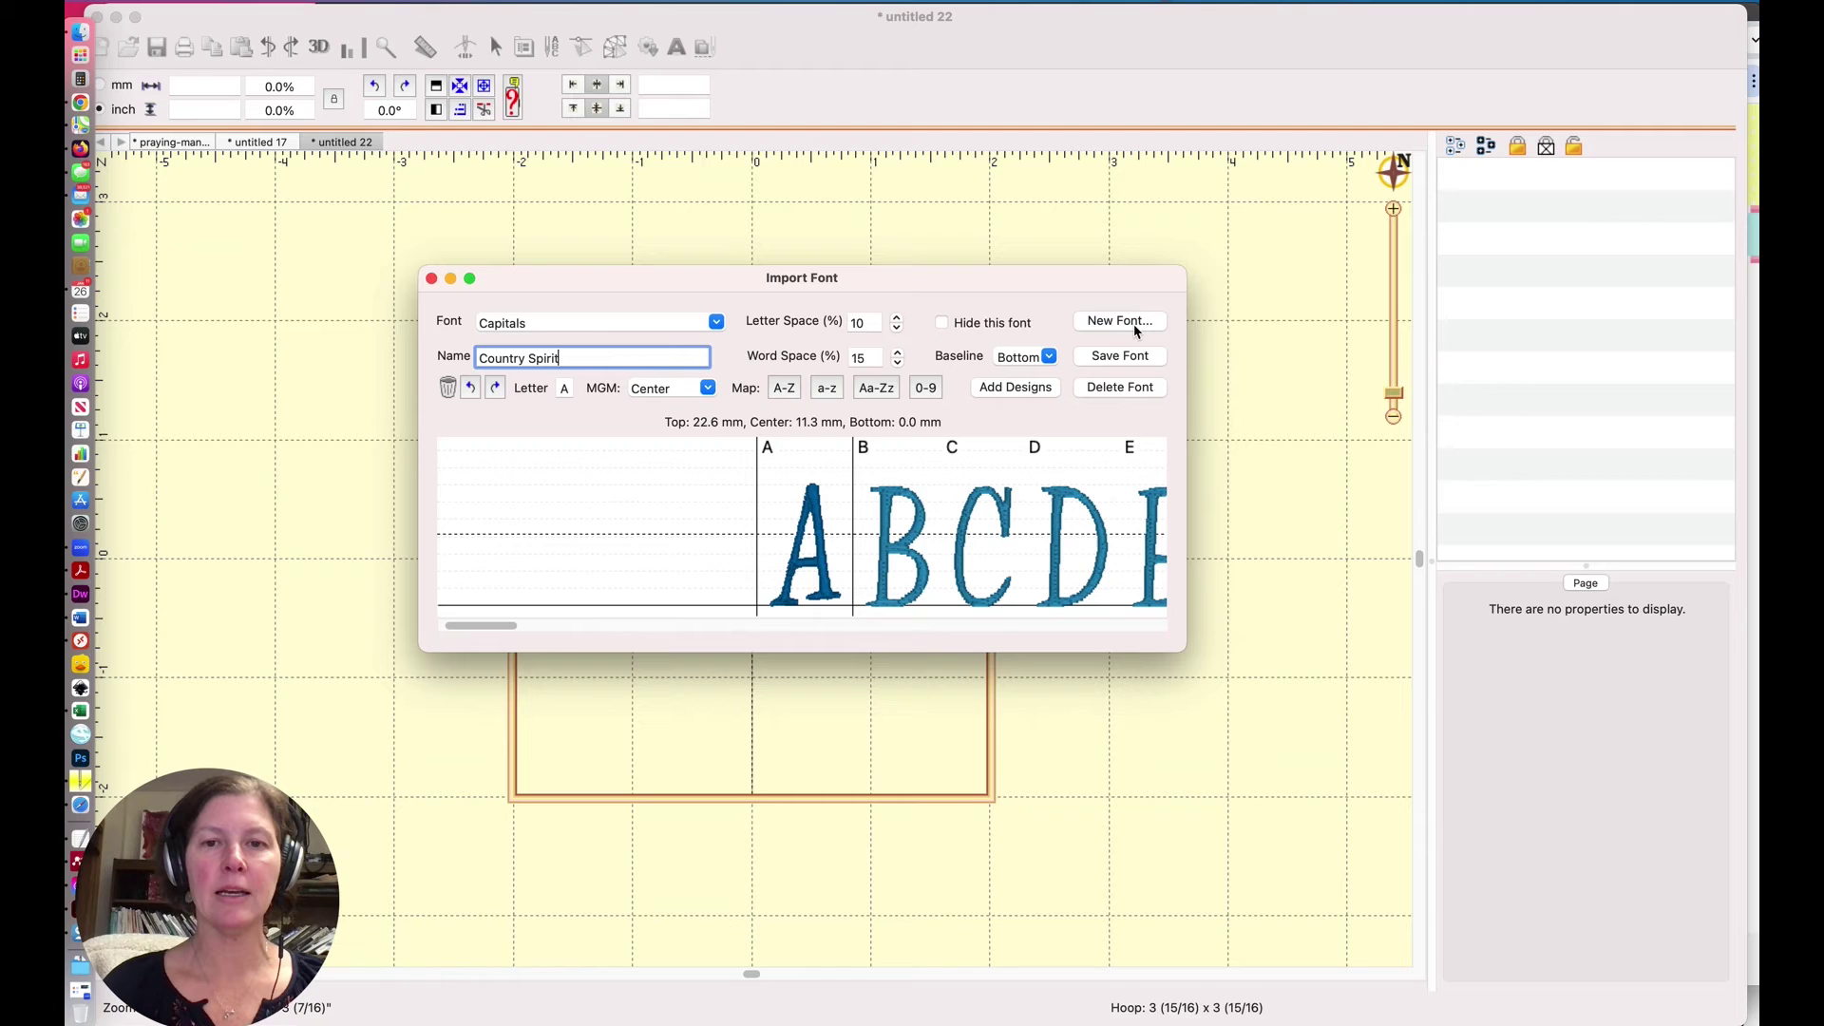
Step: Save the Country Spirit font despite designs not mapped to a key and close the Import Font utility
left_click(1136, 329)
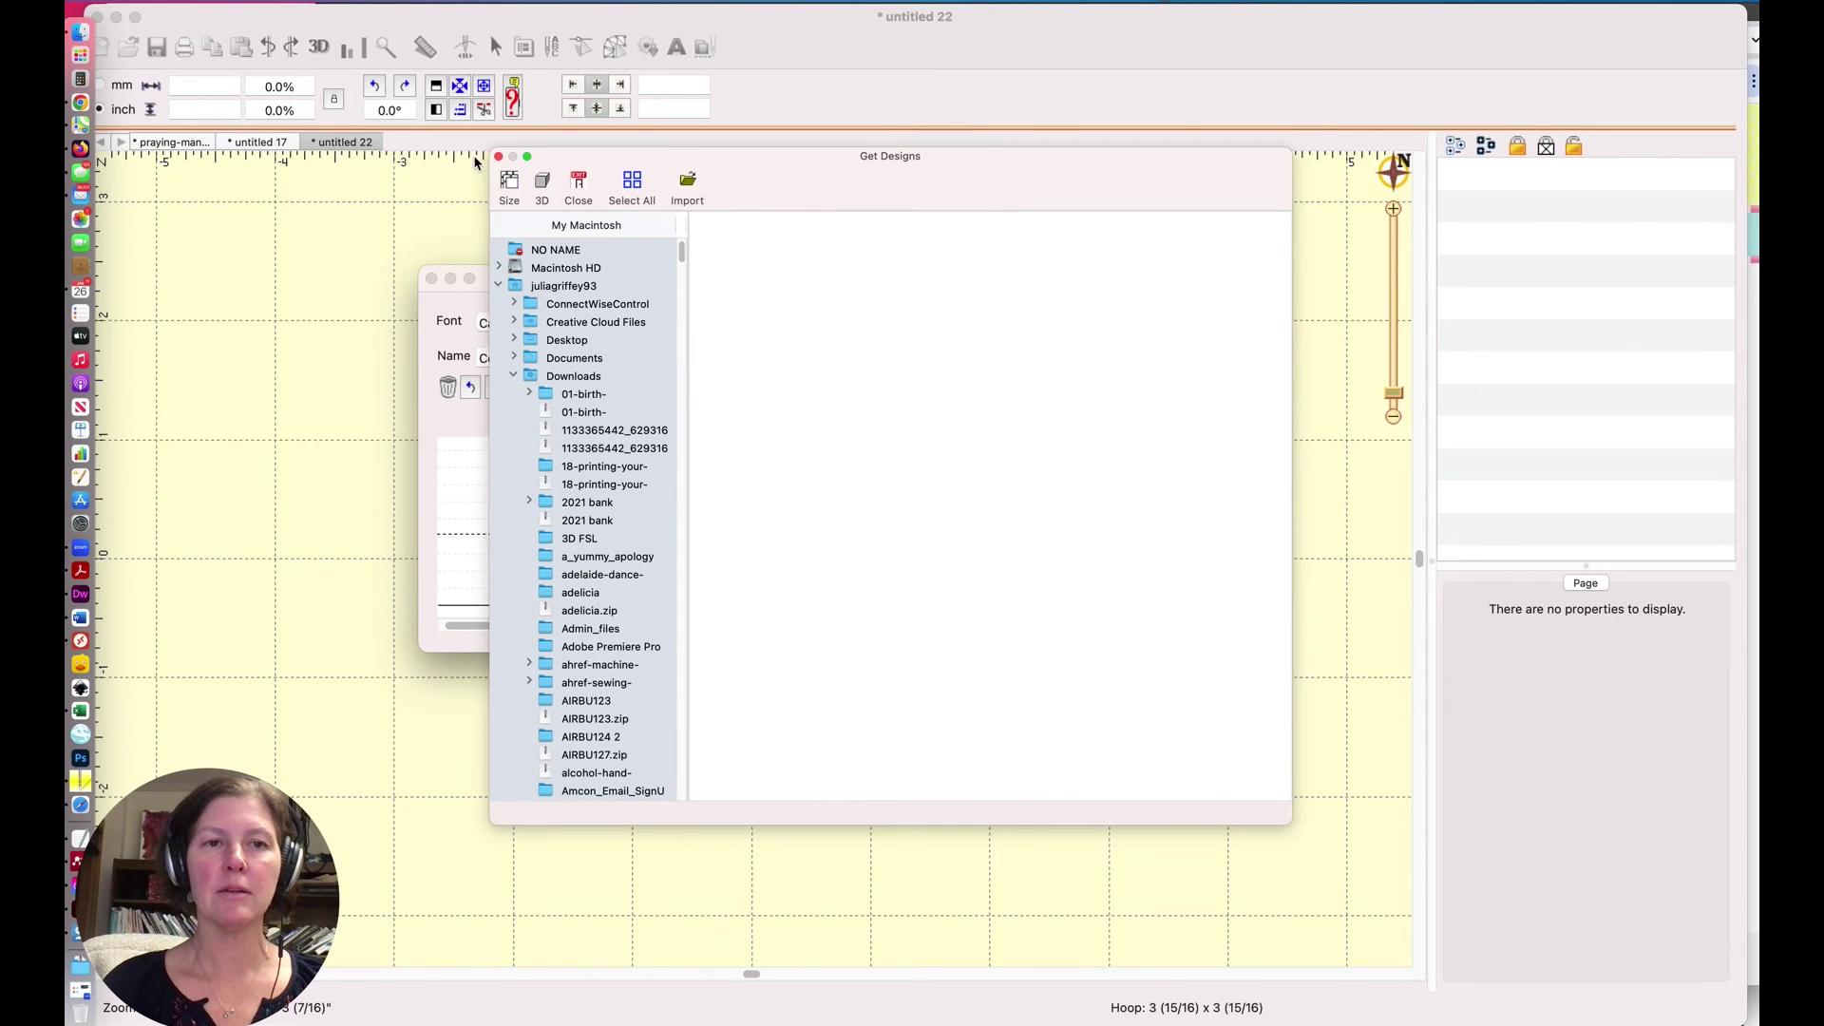
left_click(499, 158)
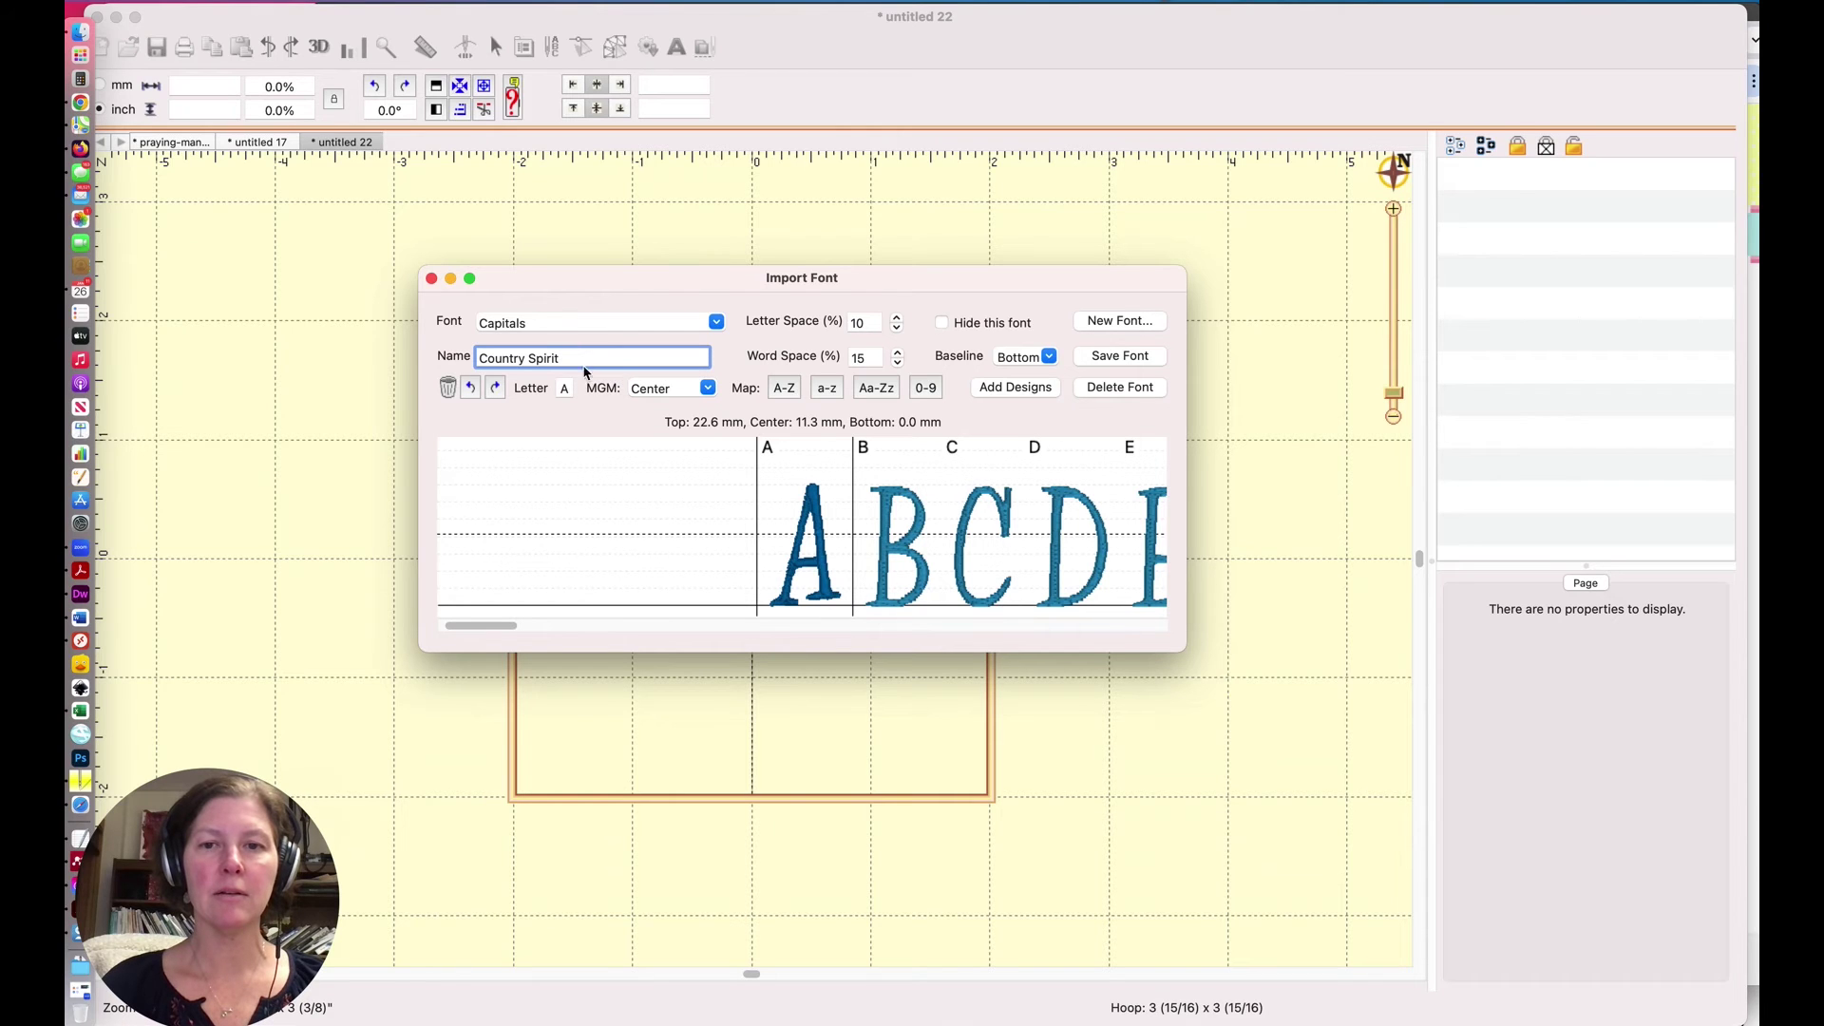
left_click(1121, 359)
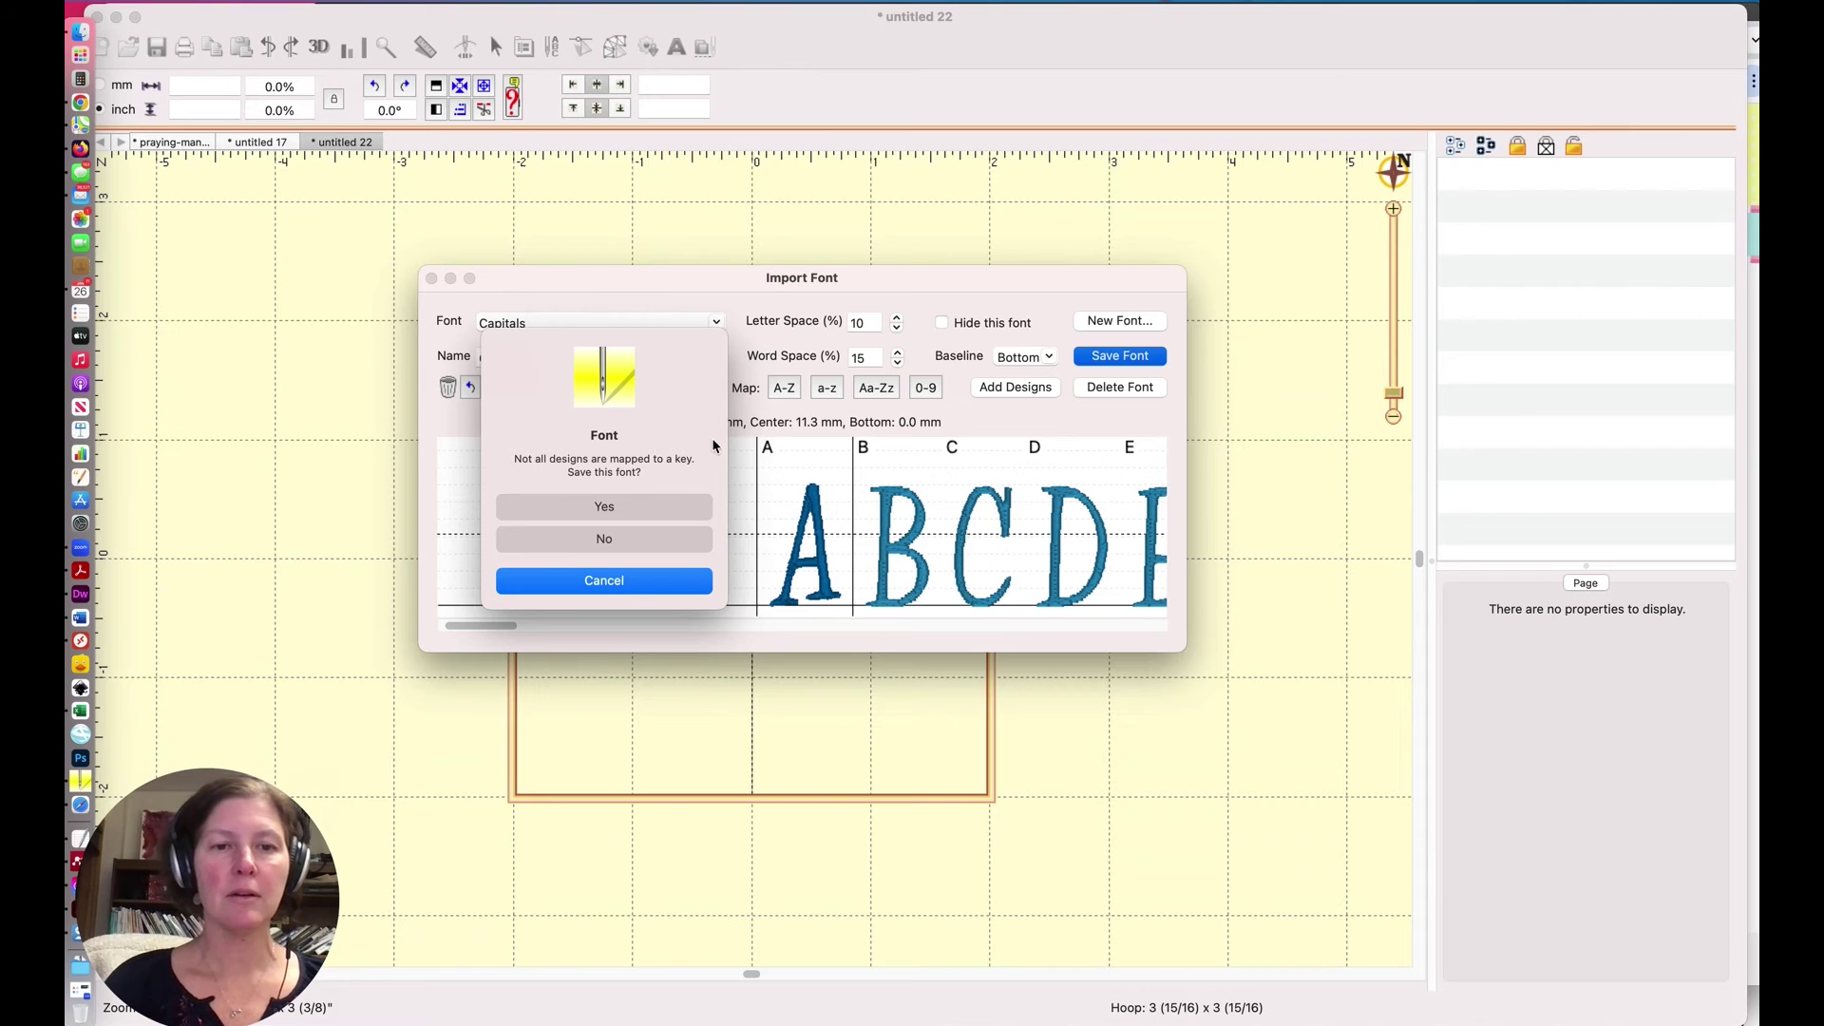
left_click(626, 513)
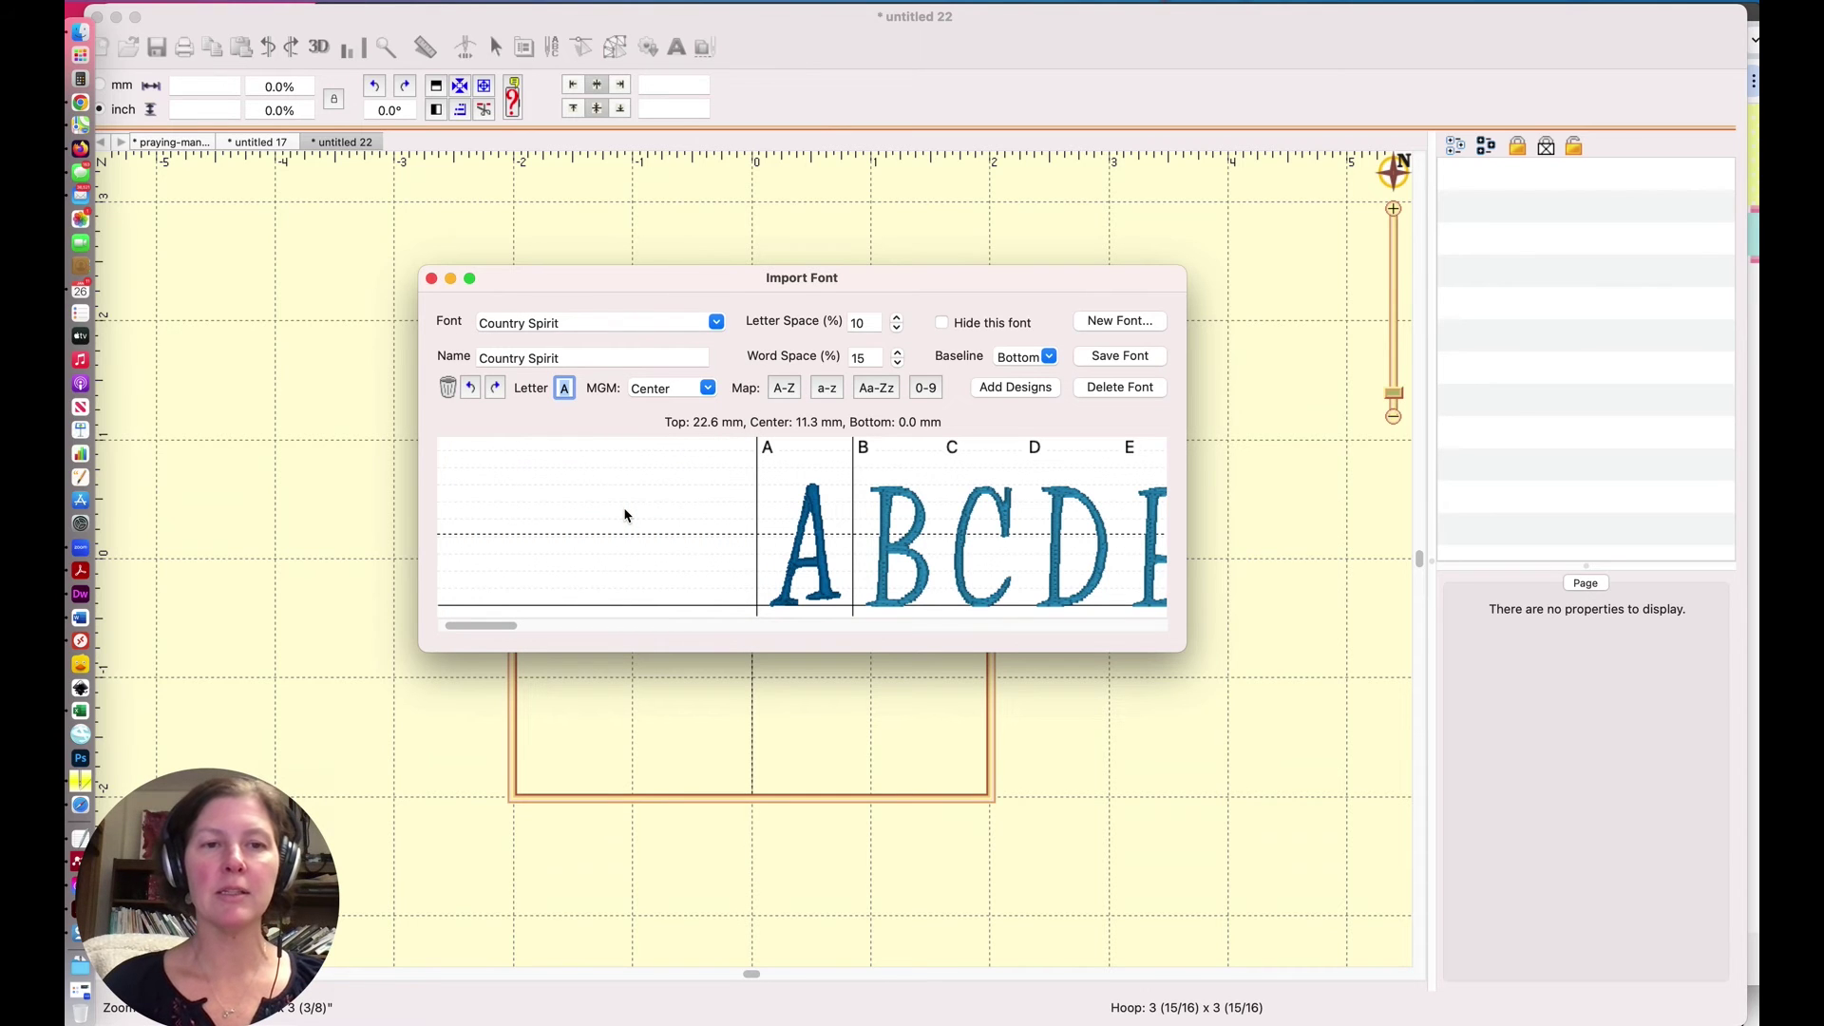
left_click(432, 279)
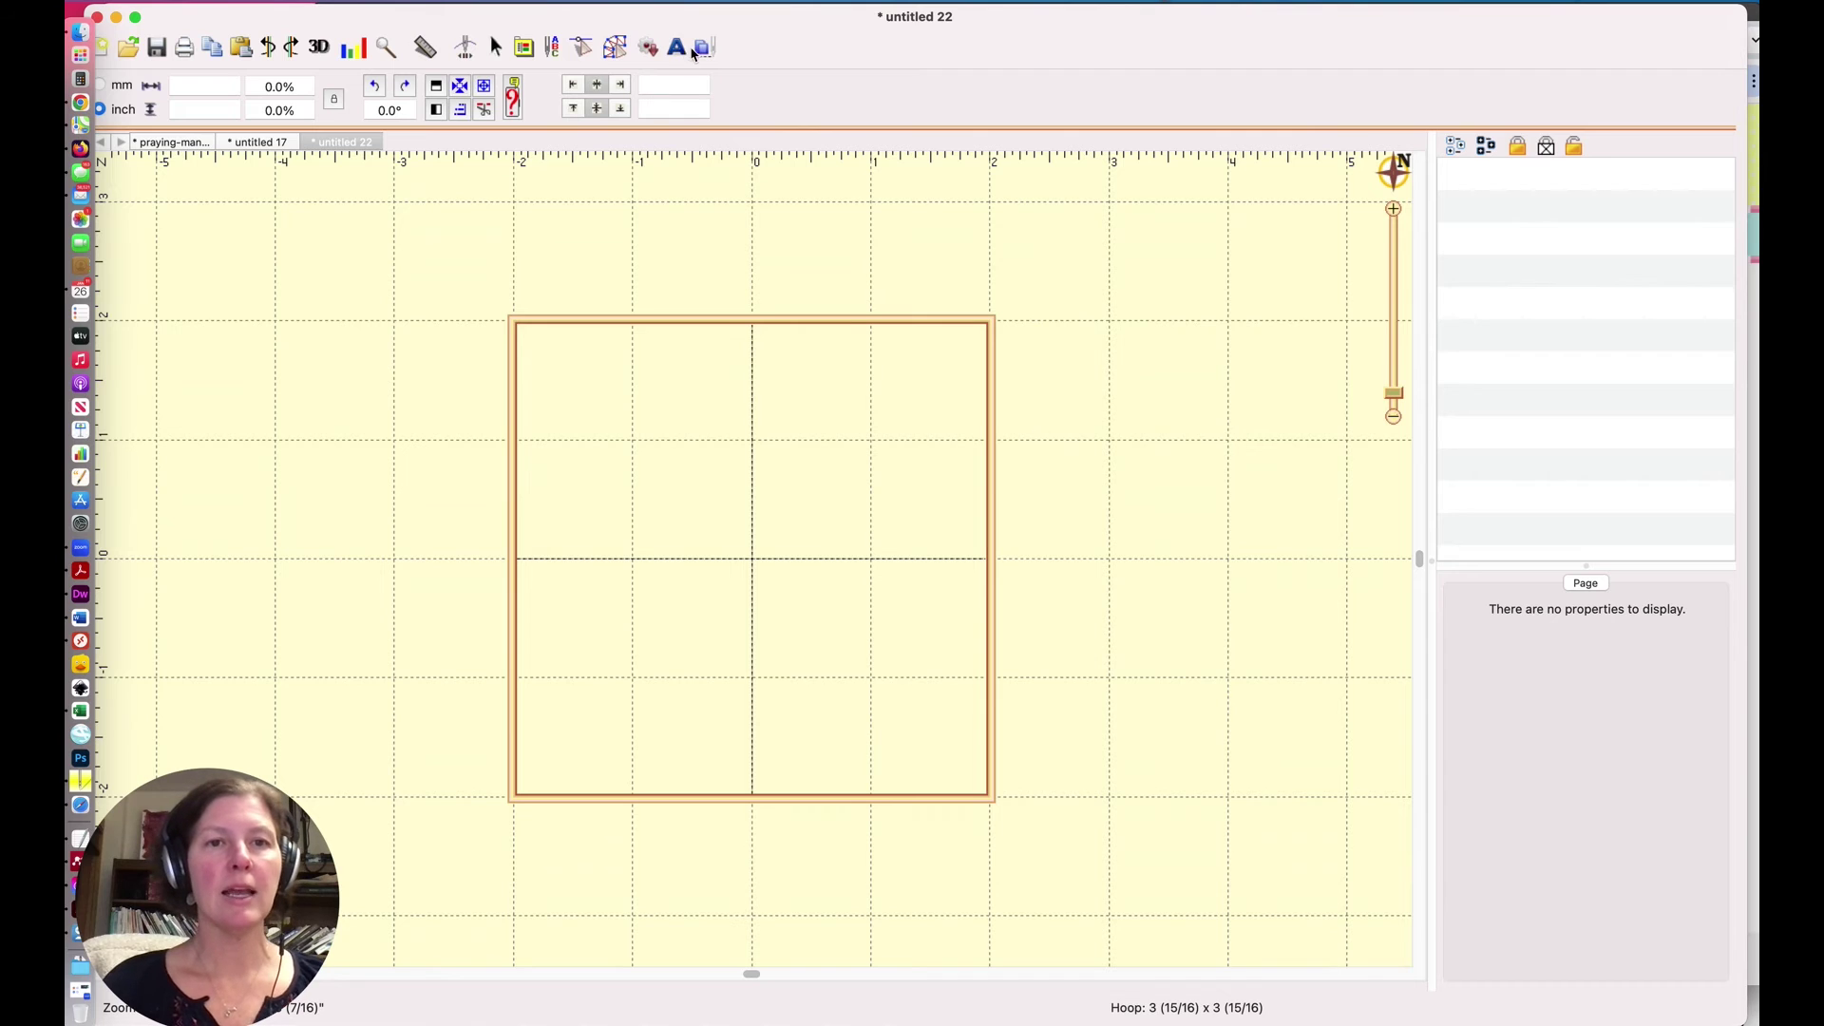
Step: Create a lettering object on the page and set its font to Country Spirit
left_click(678, 48)
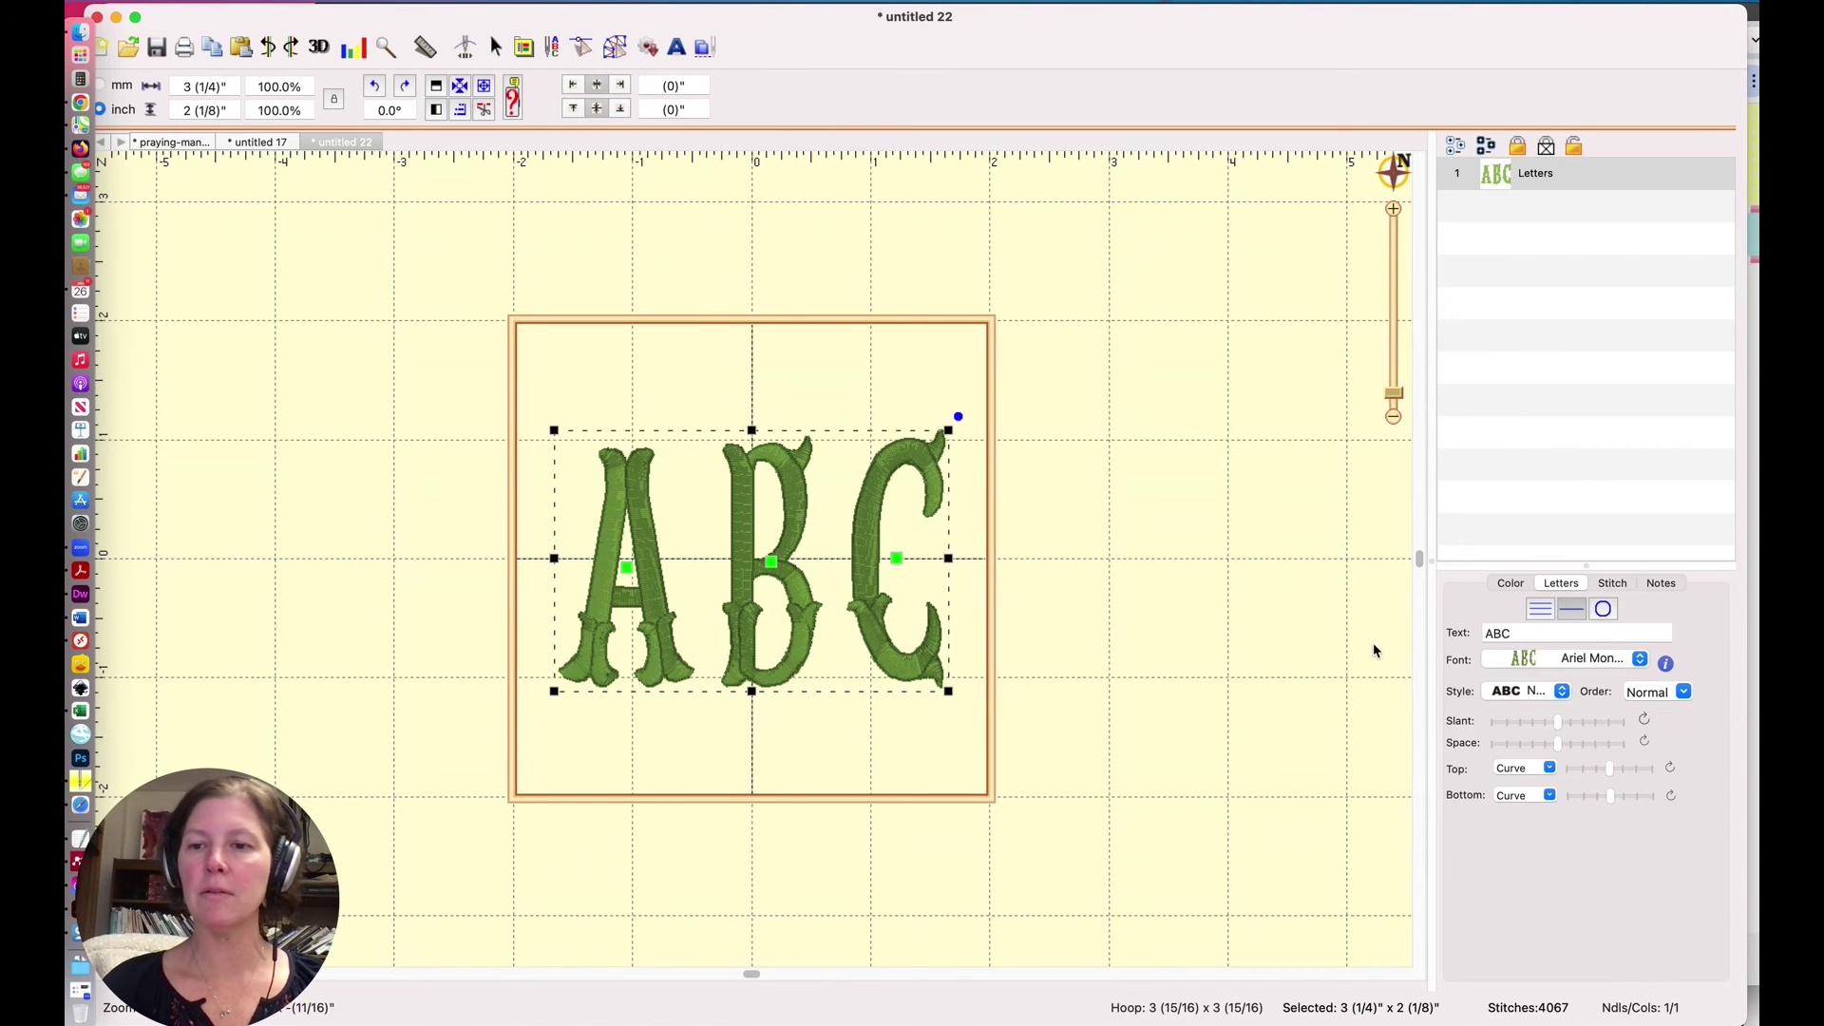
left_click(1620, 661)
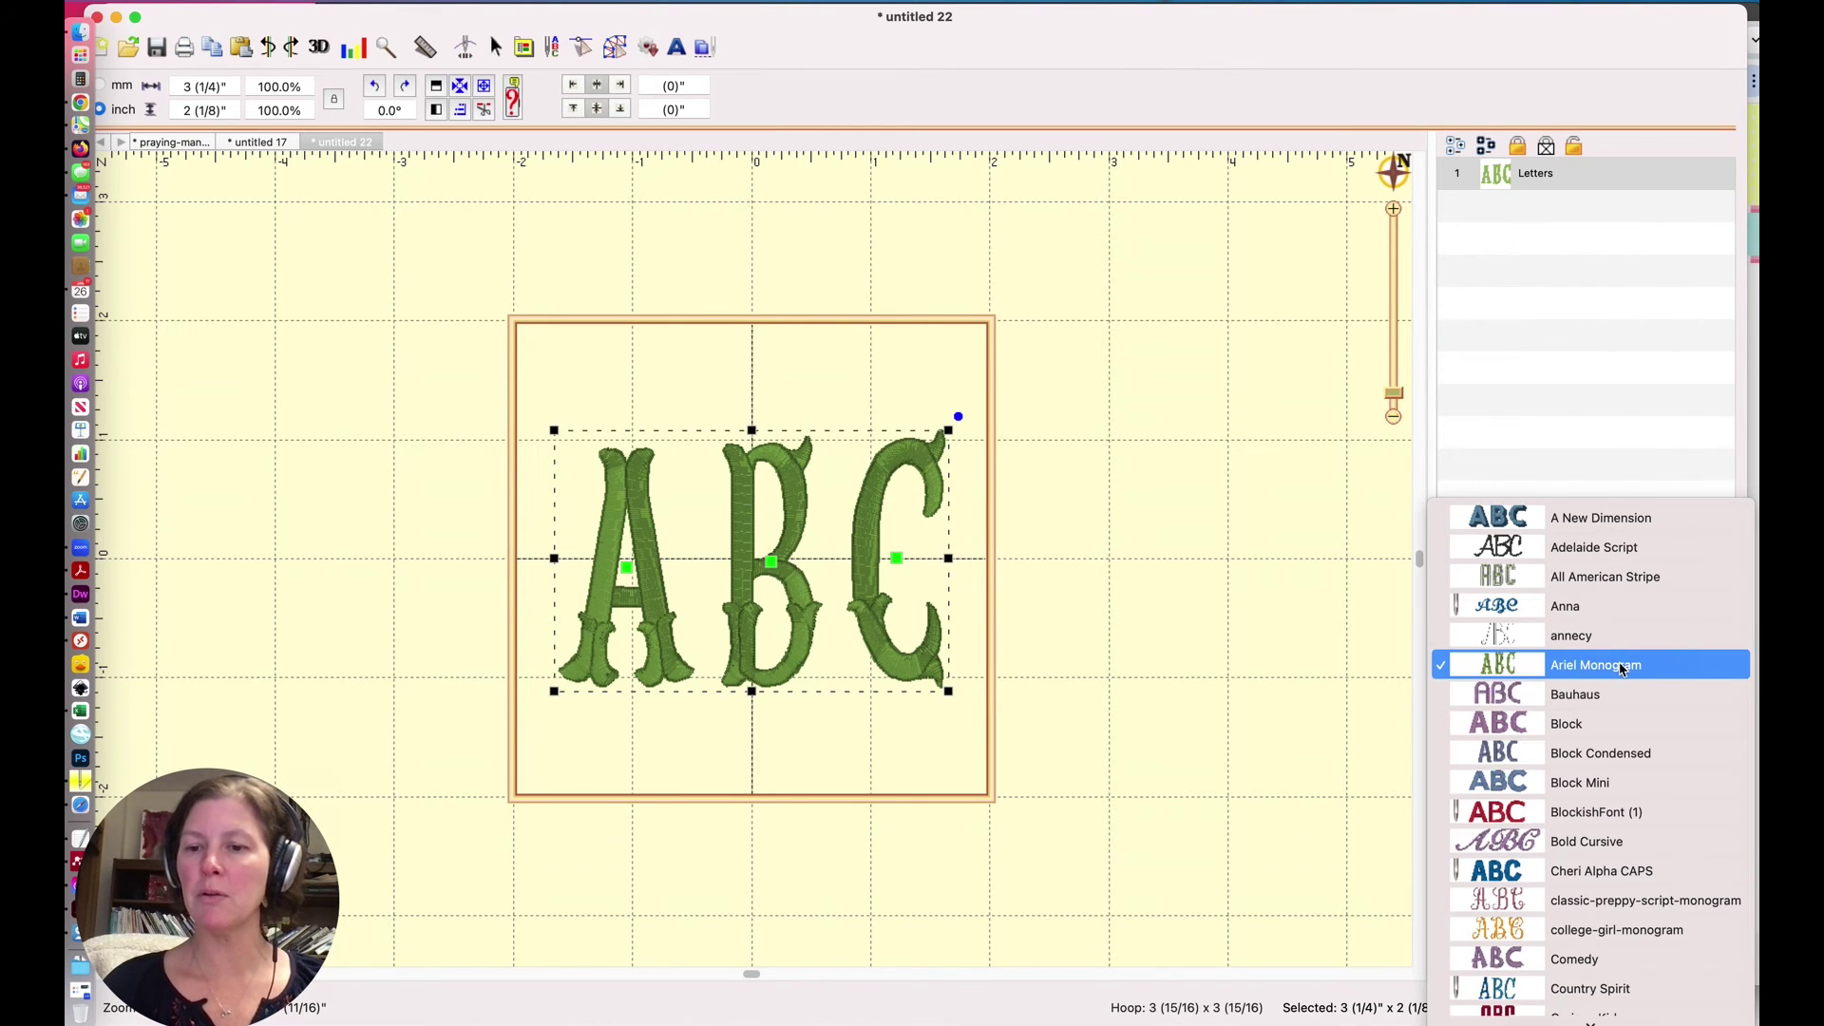
scroll(1537, 893, "down", 2)
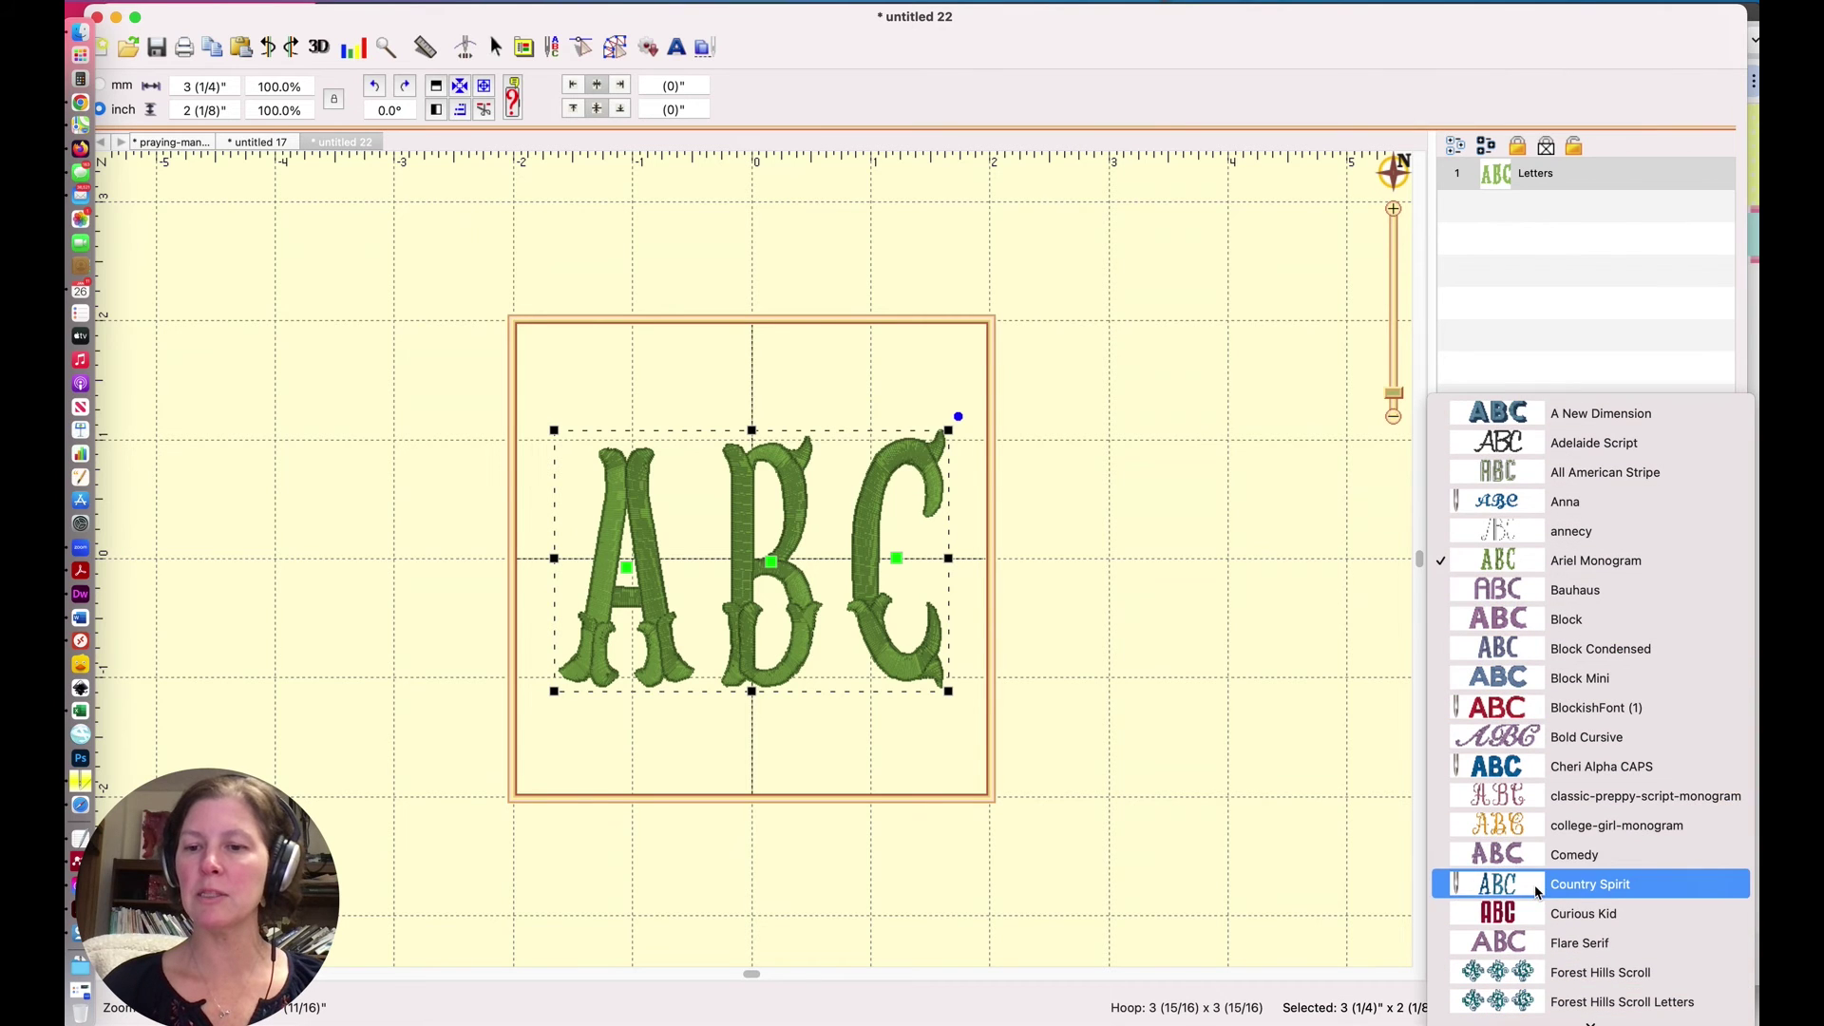
left_click(1537, 891)
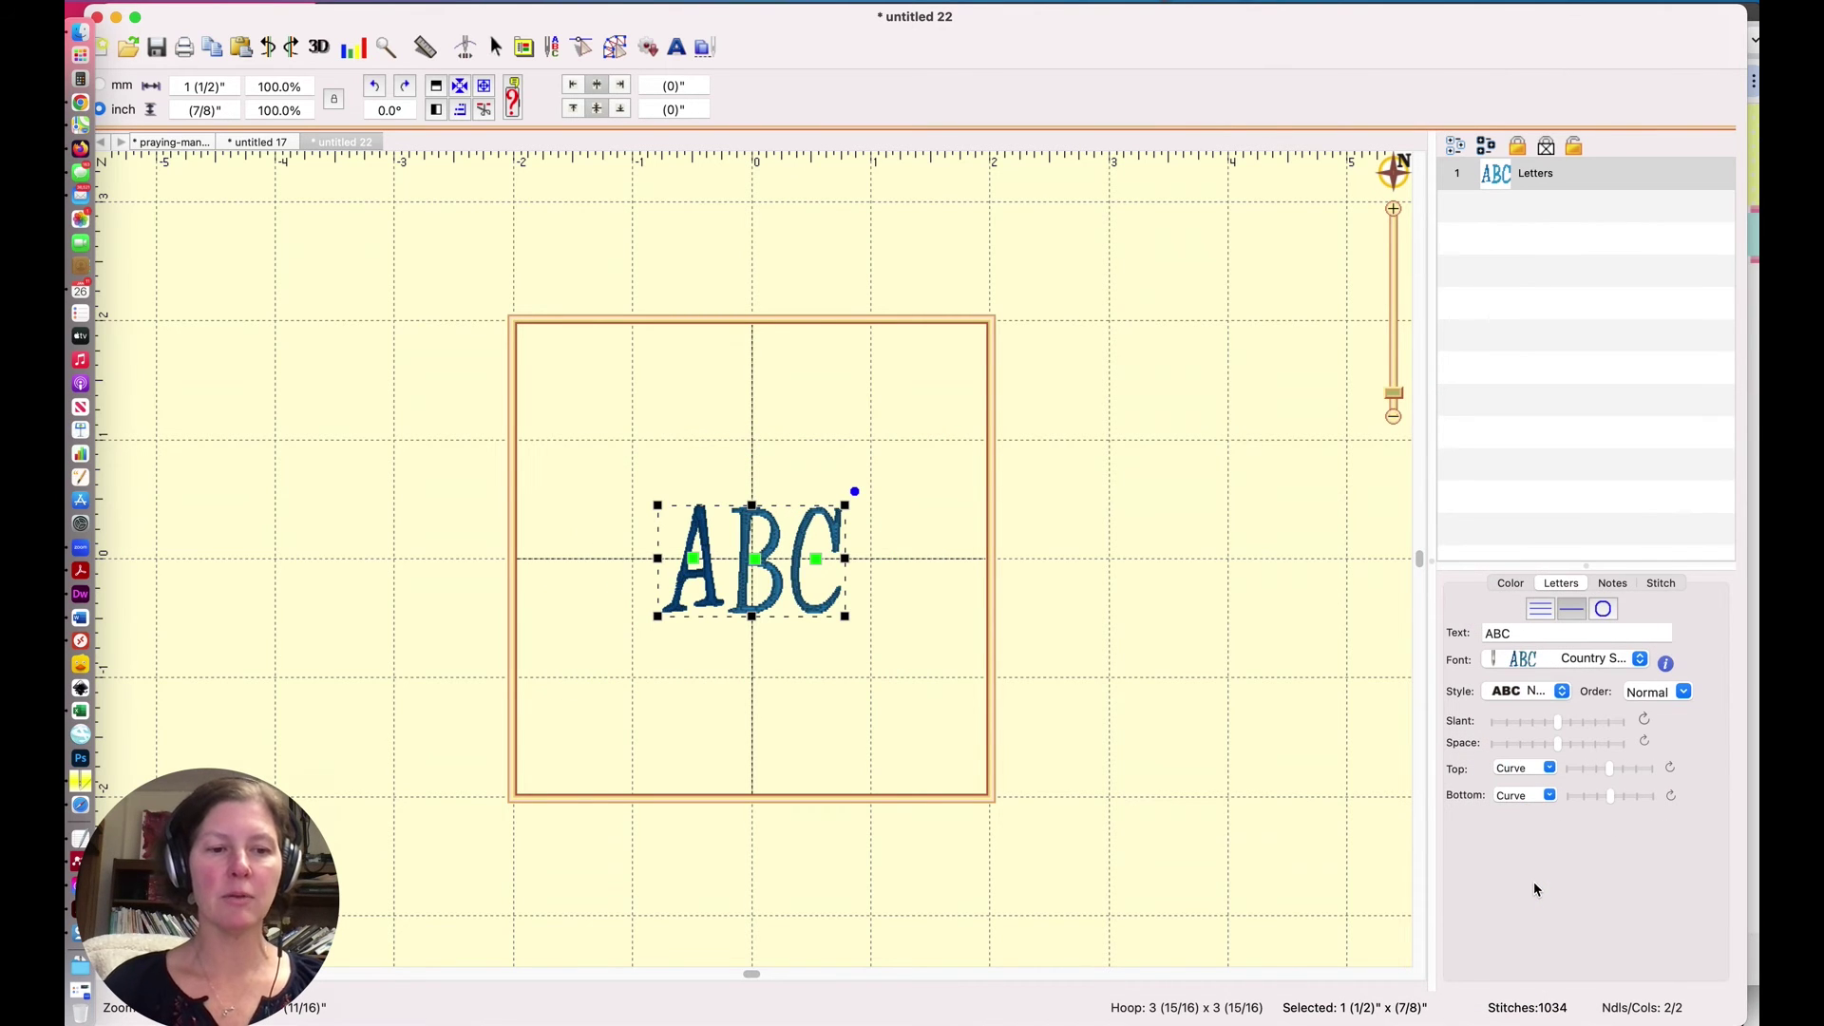
left_click(1539, 610)
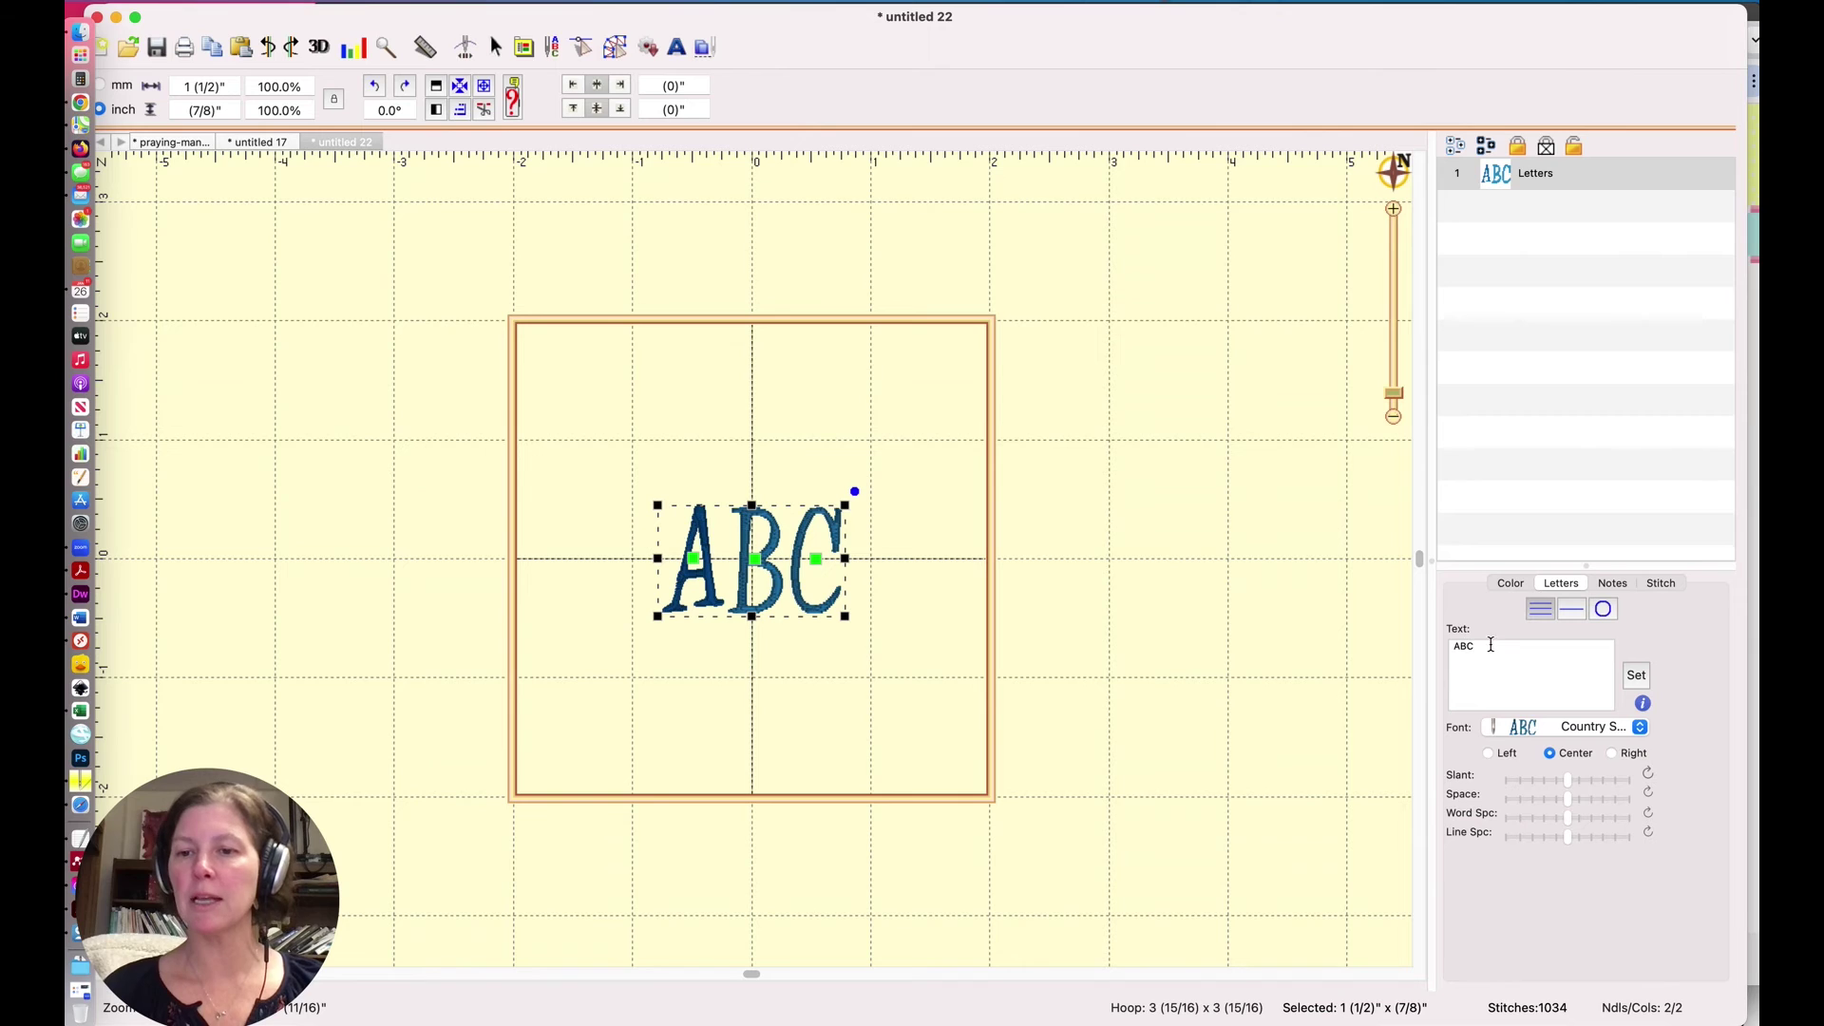
type("DEF")
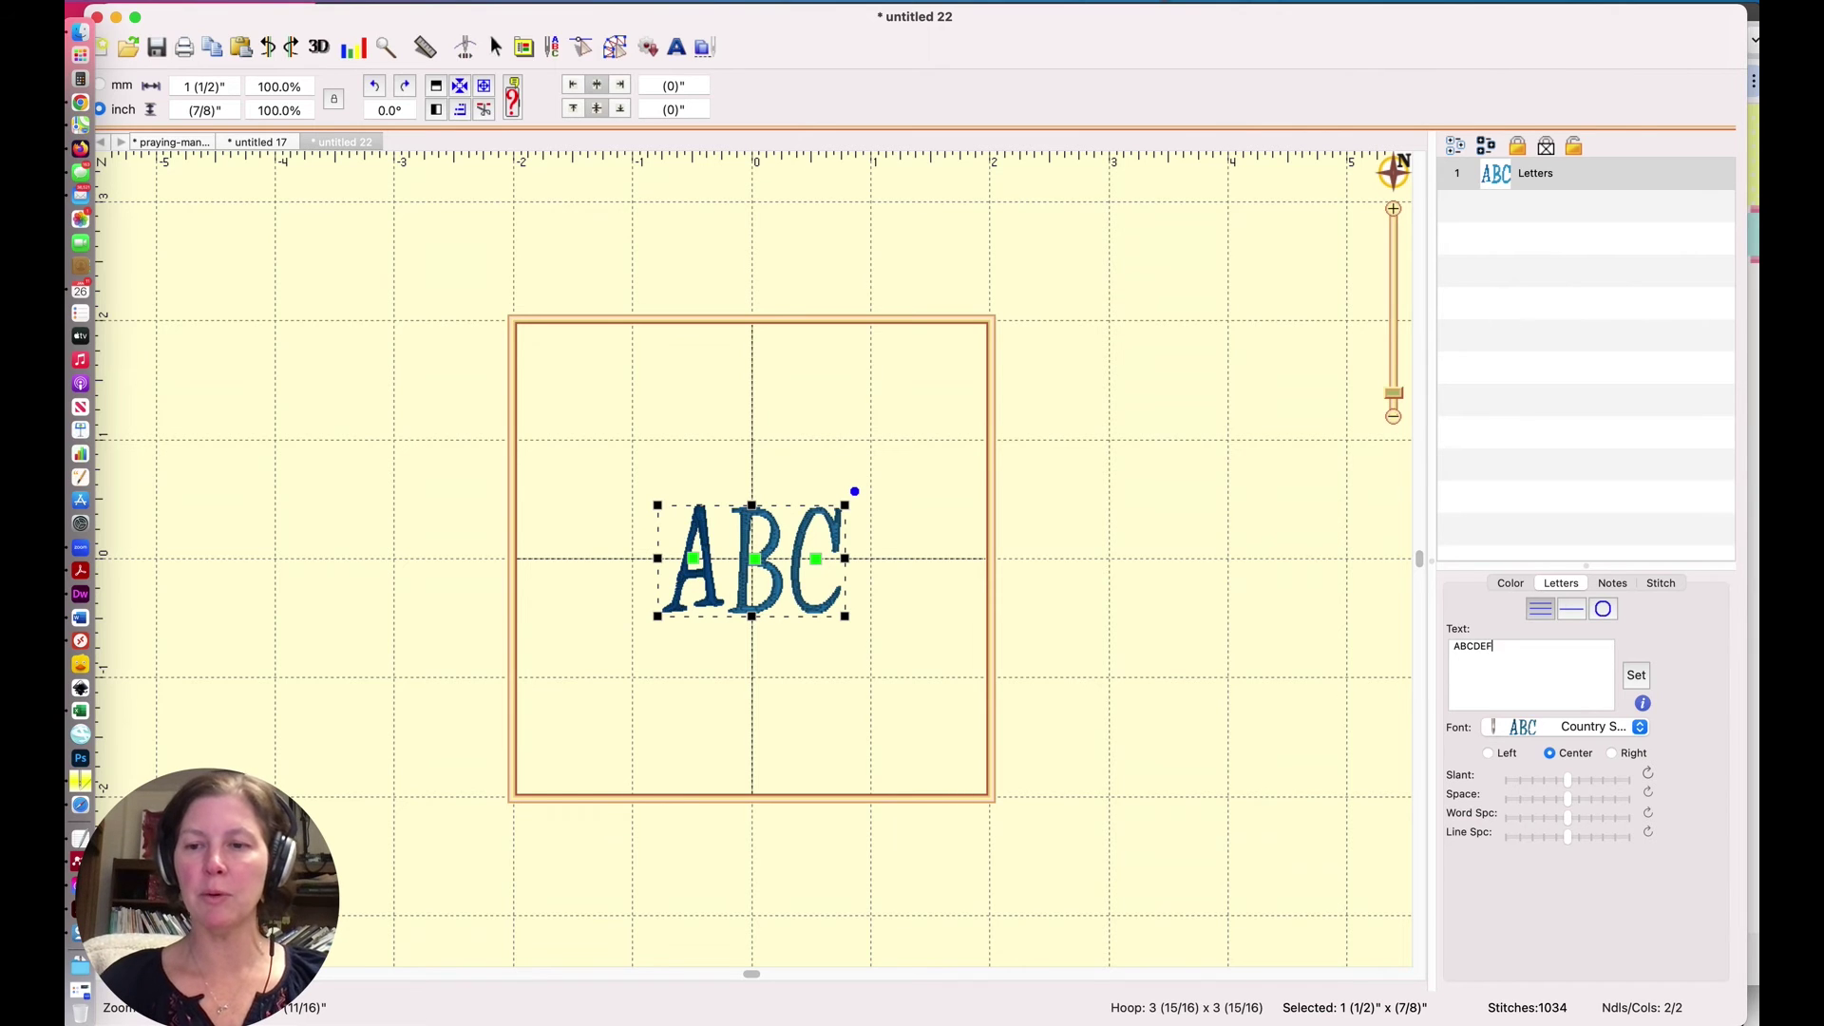
type("GHI a")
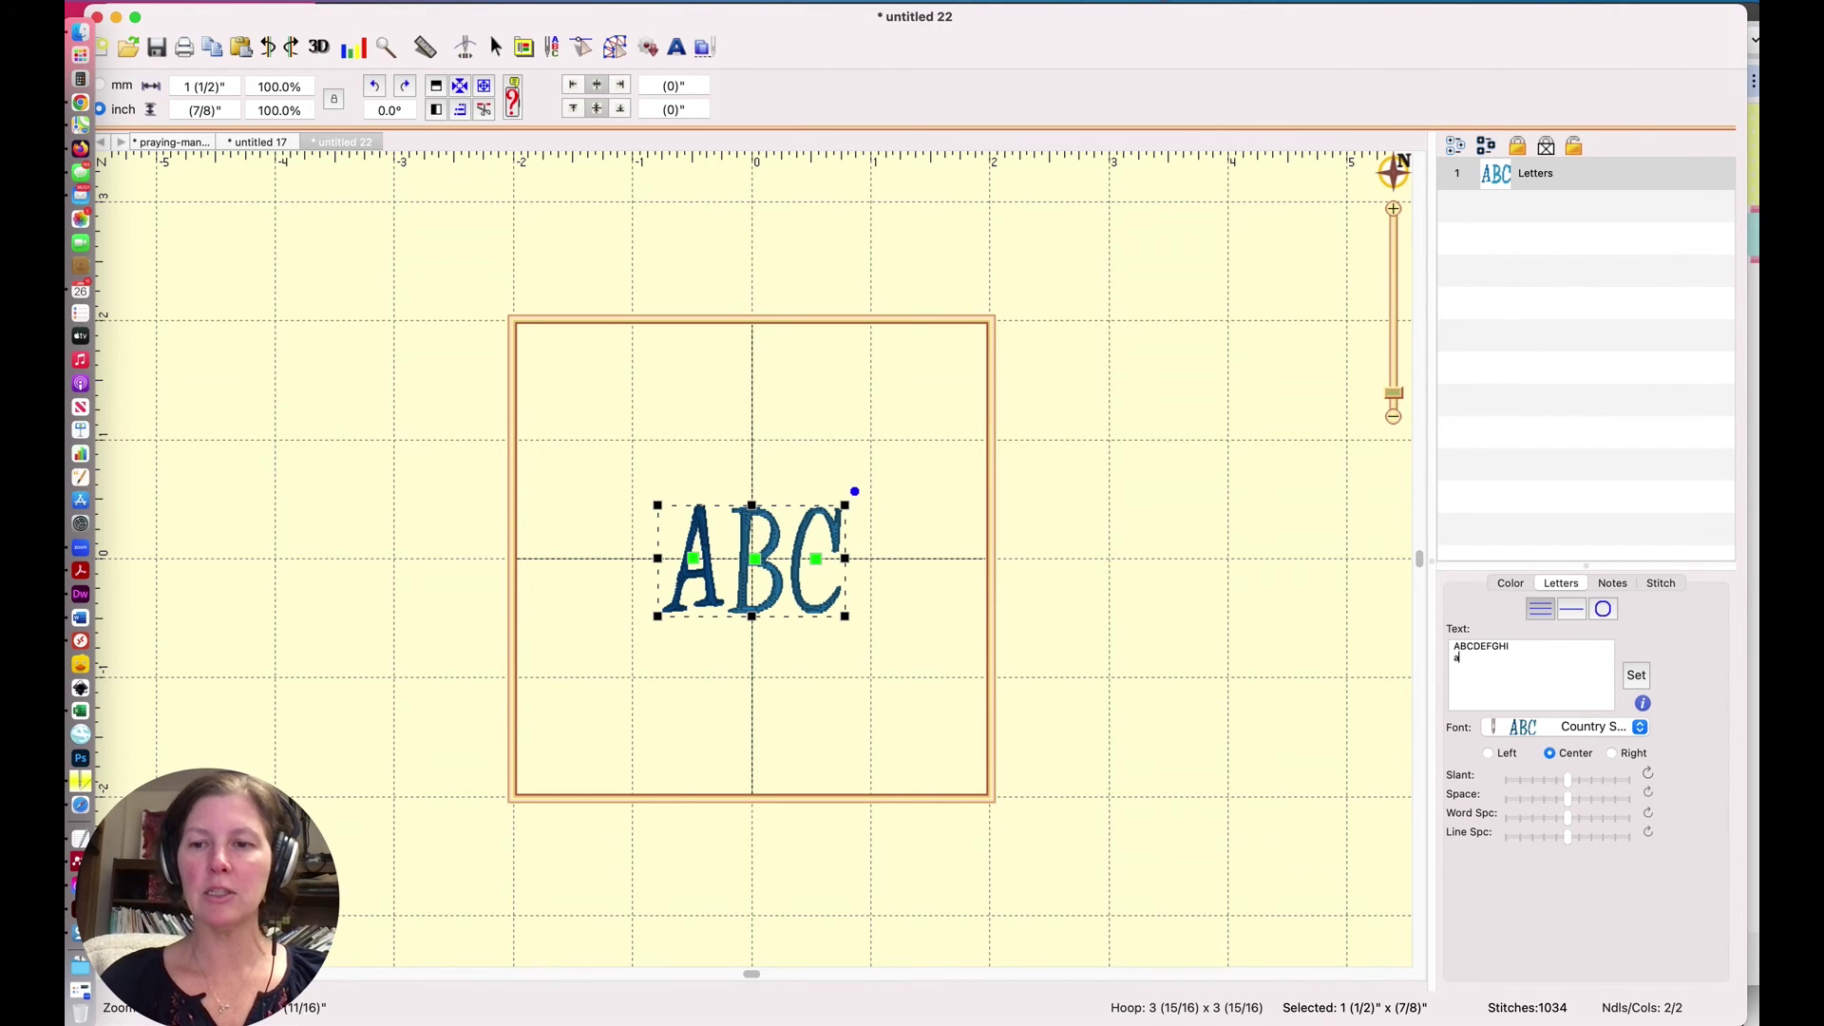
type("bc")
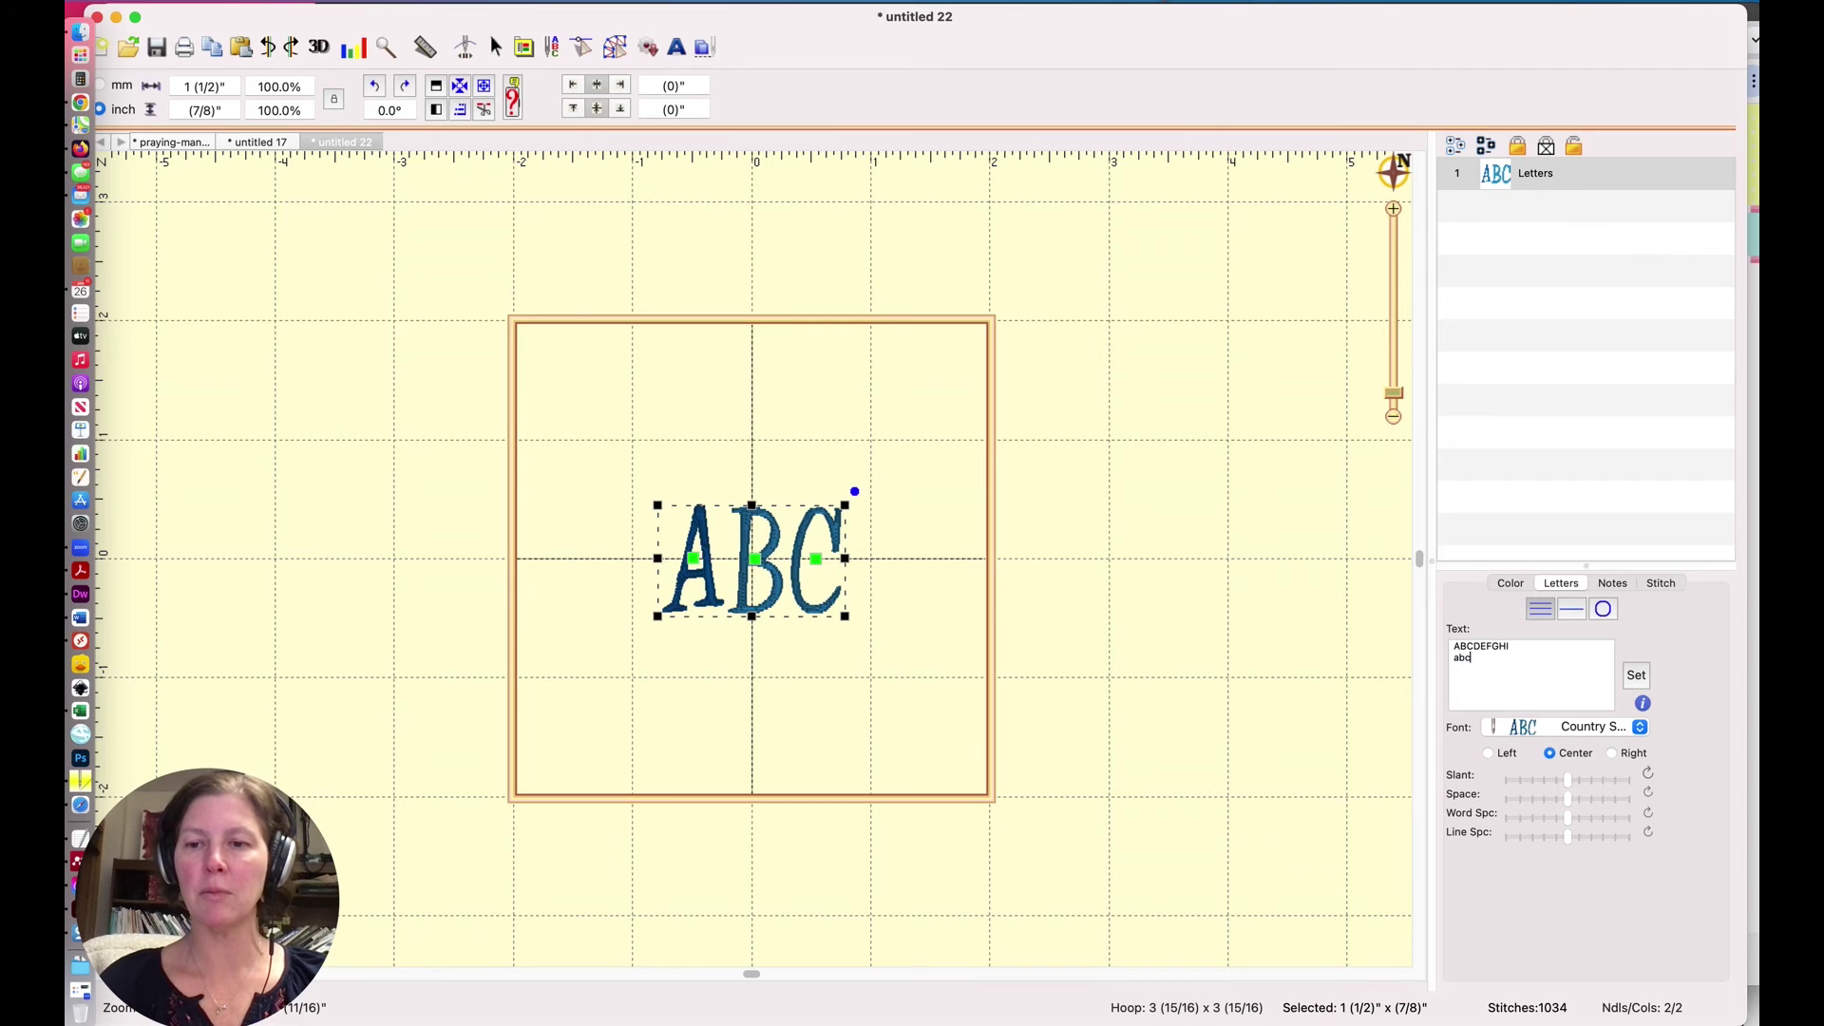
type("def")
key("Return")
type("19")
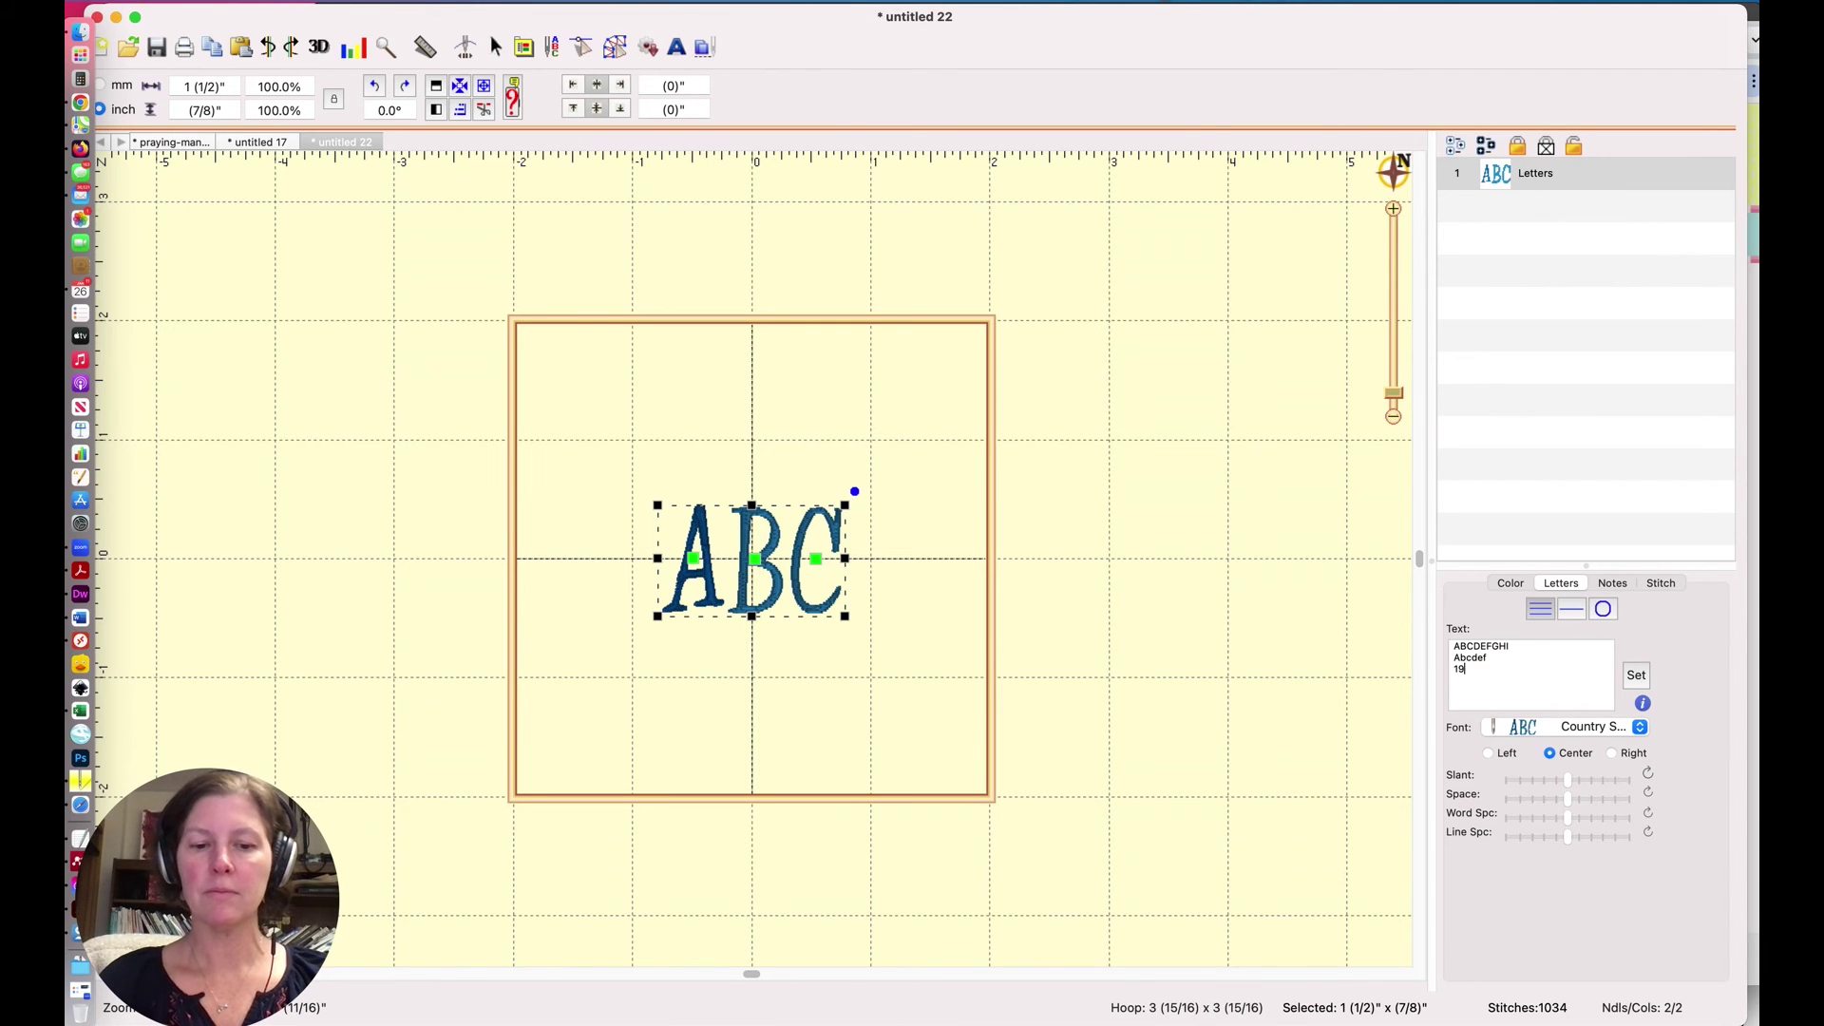
type("34839804")
left_click(1637, 676)
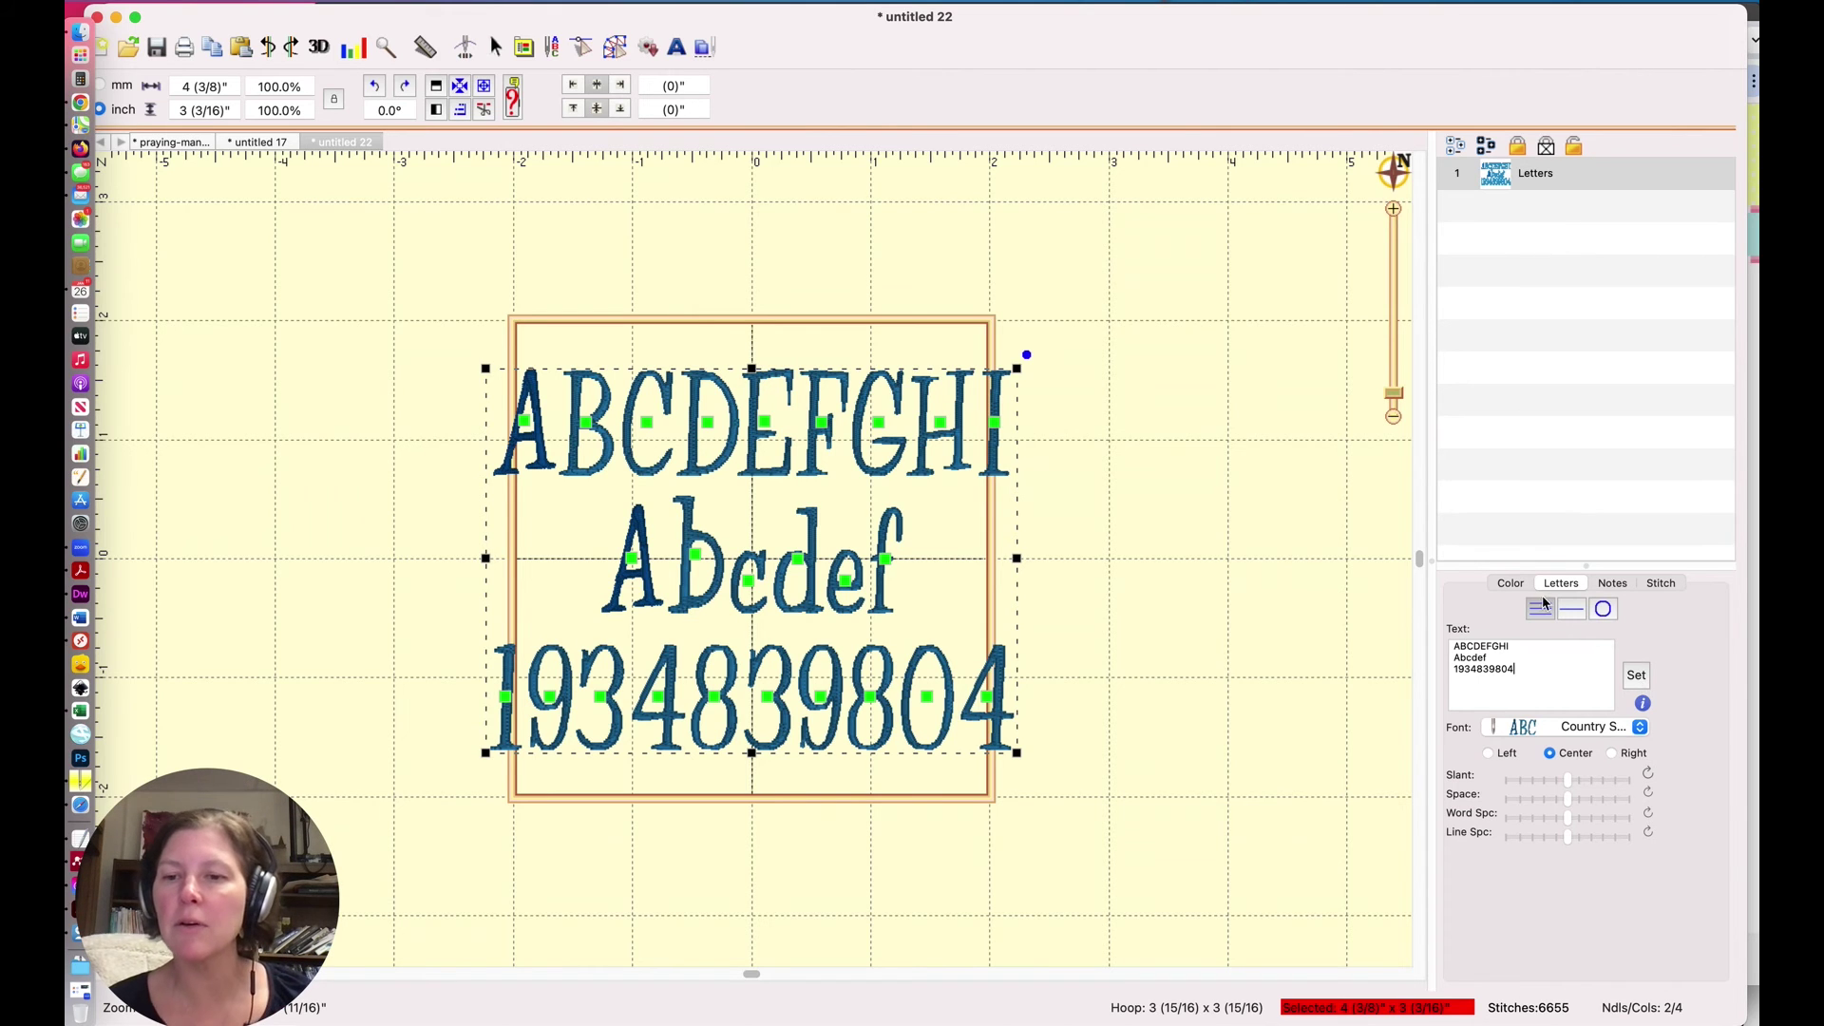
Step: Replace the capital A in the second line with a lowercase a so it reads abcdef, and update the lettering
left_click(1448, 657)
key("Delete")
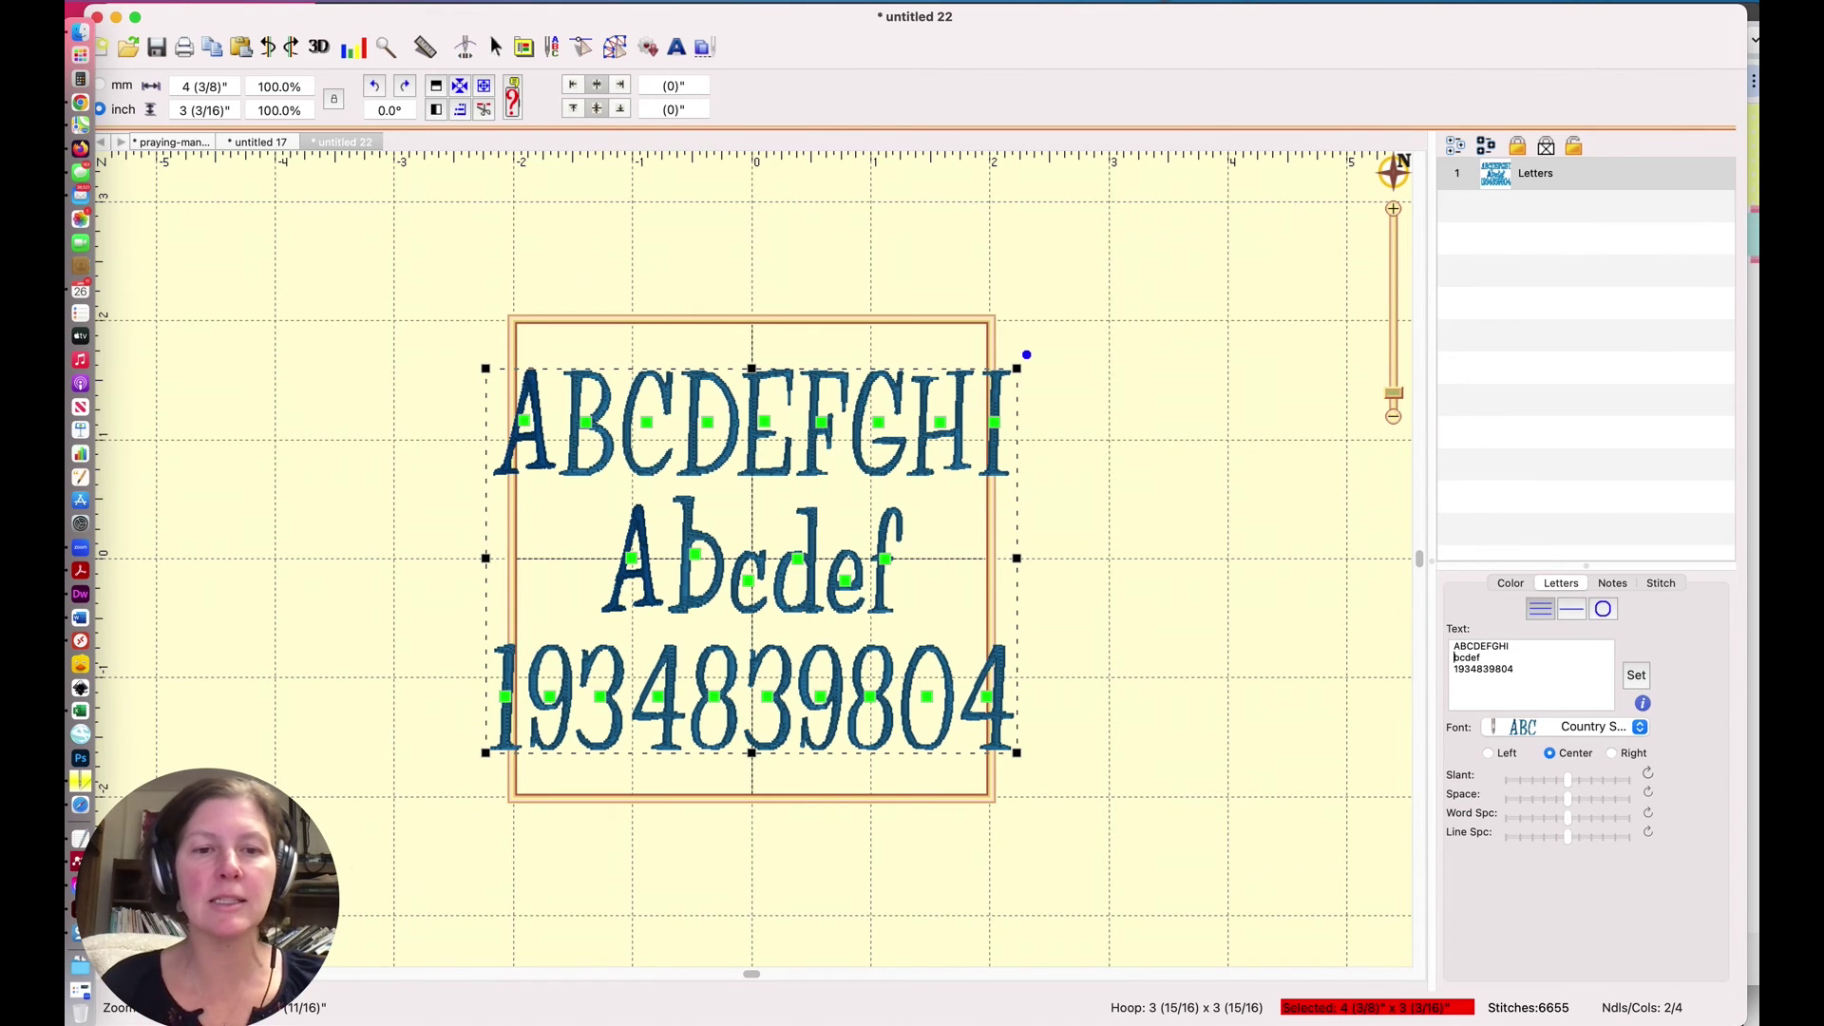
key("Return")
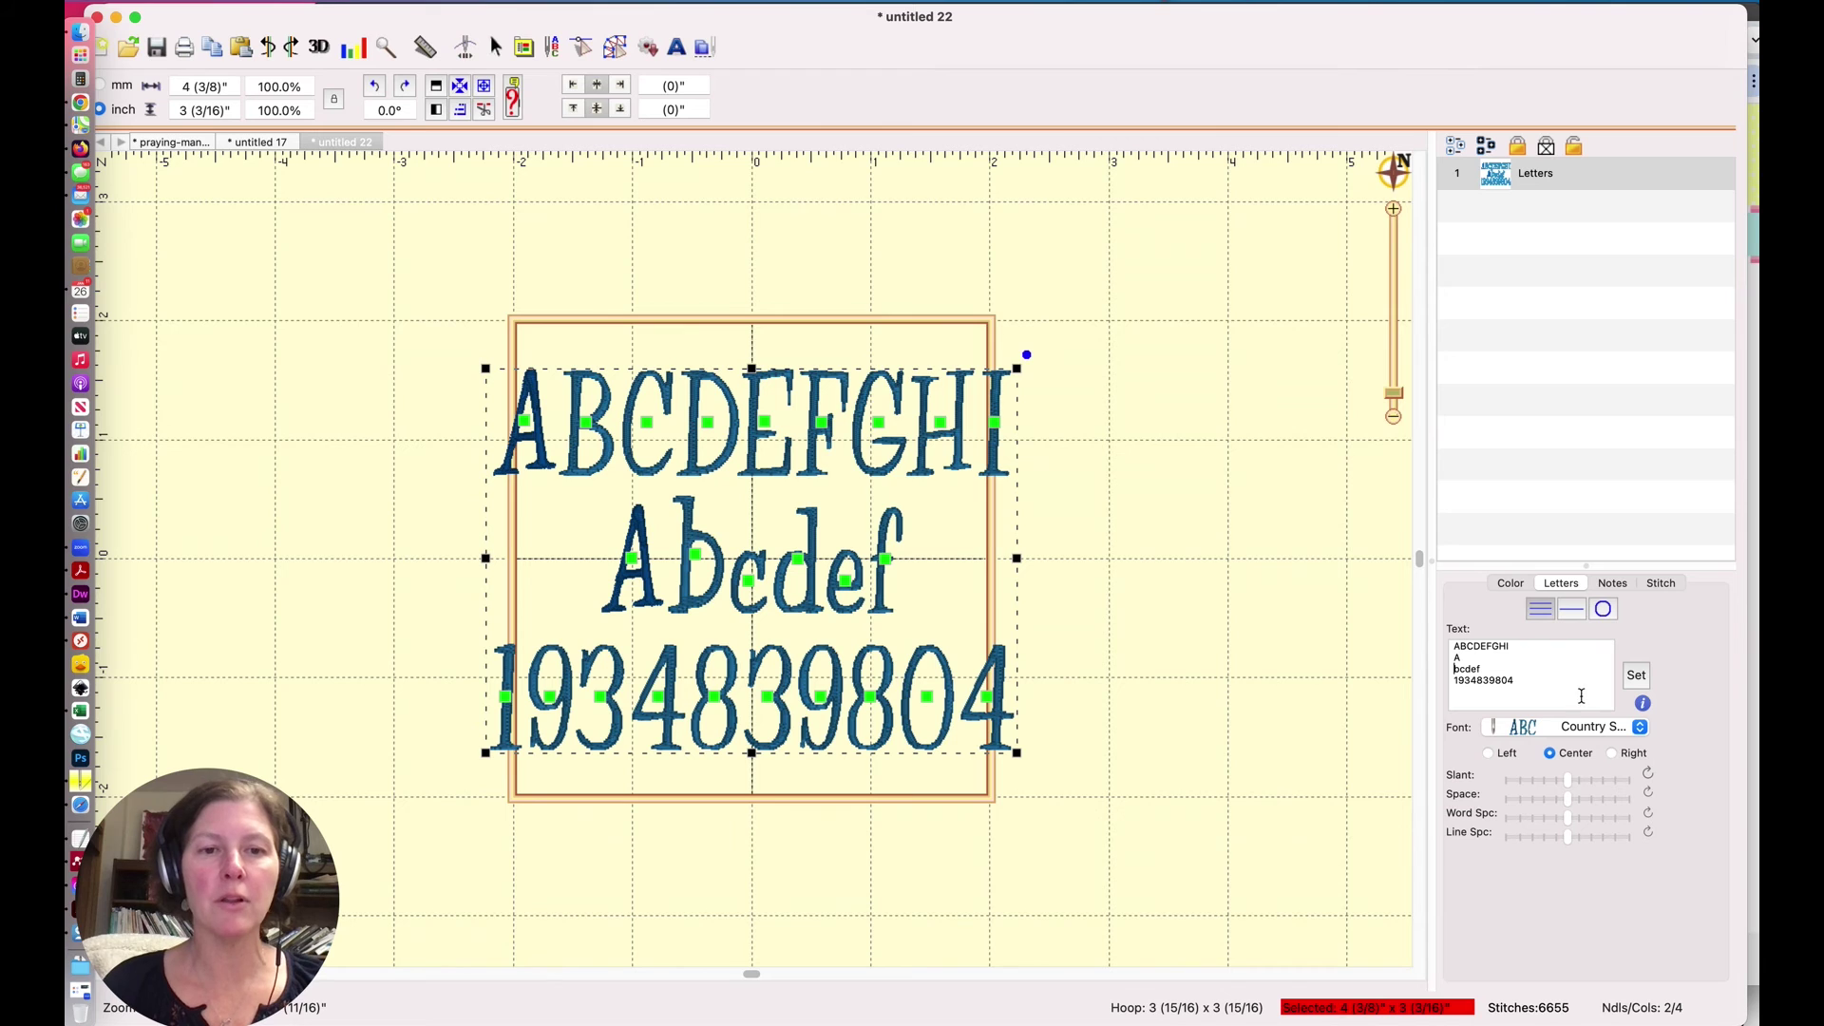
left_click(1636, 675)
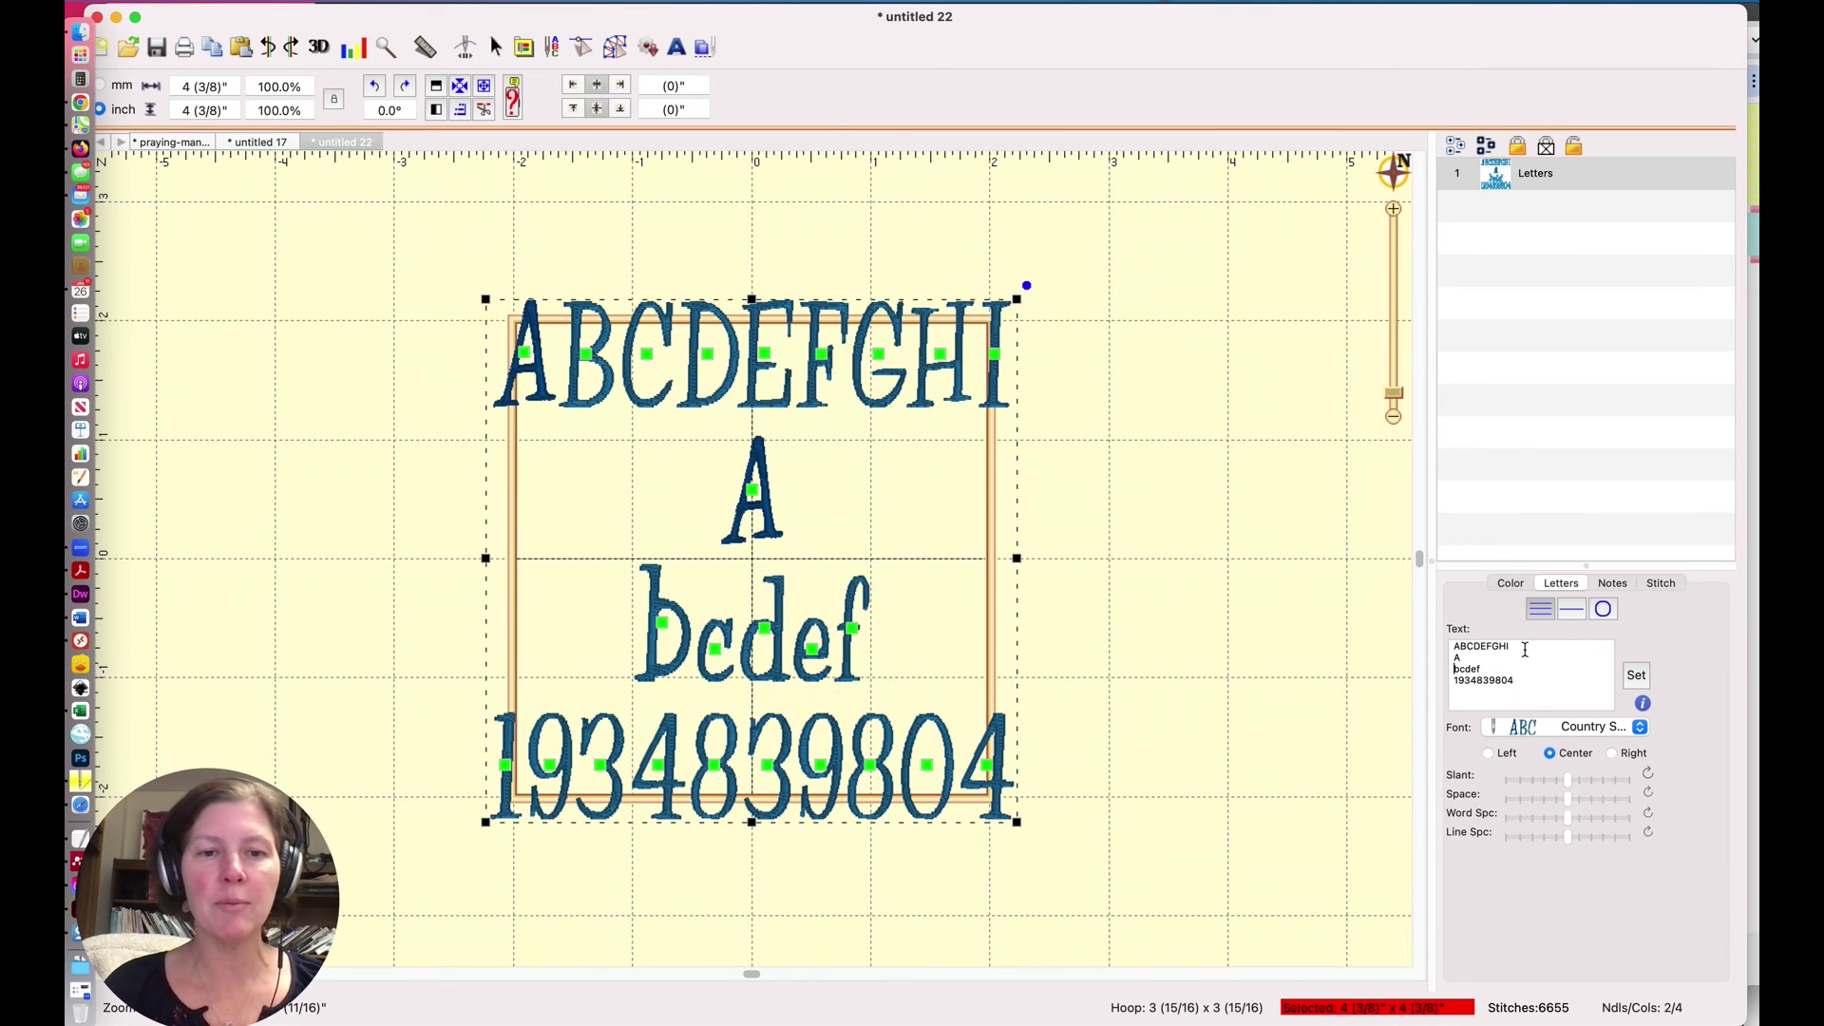
left_click_drag(1461, 657, 1439, 664)
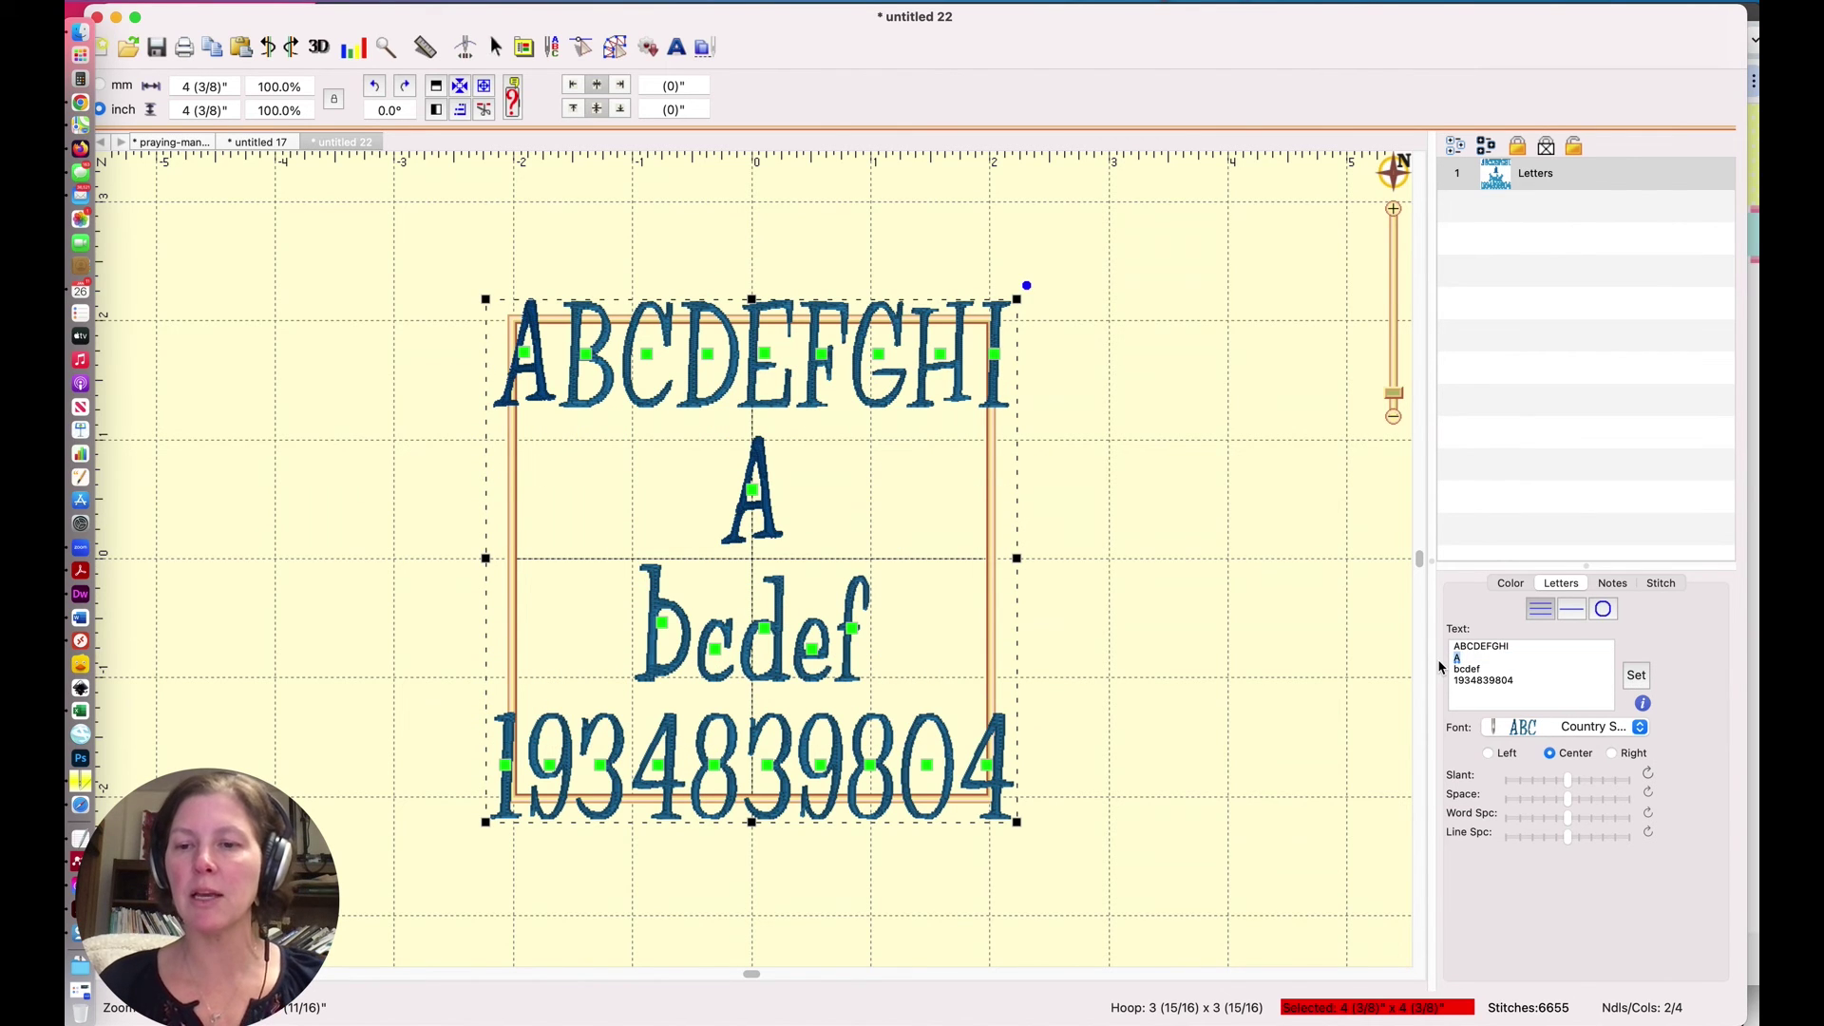
key("BackSpace")
key("BackSpace")
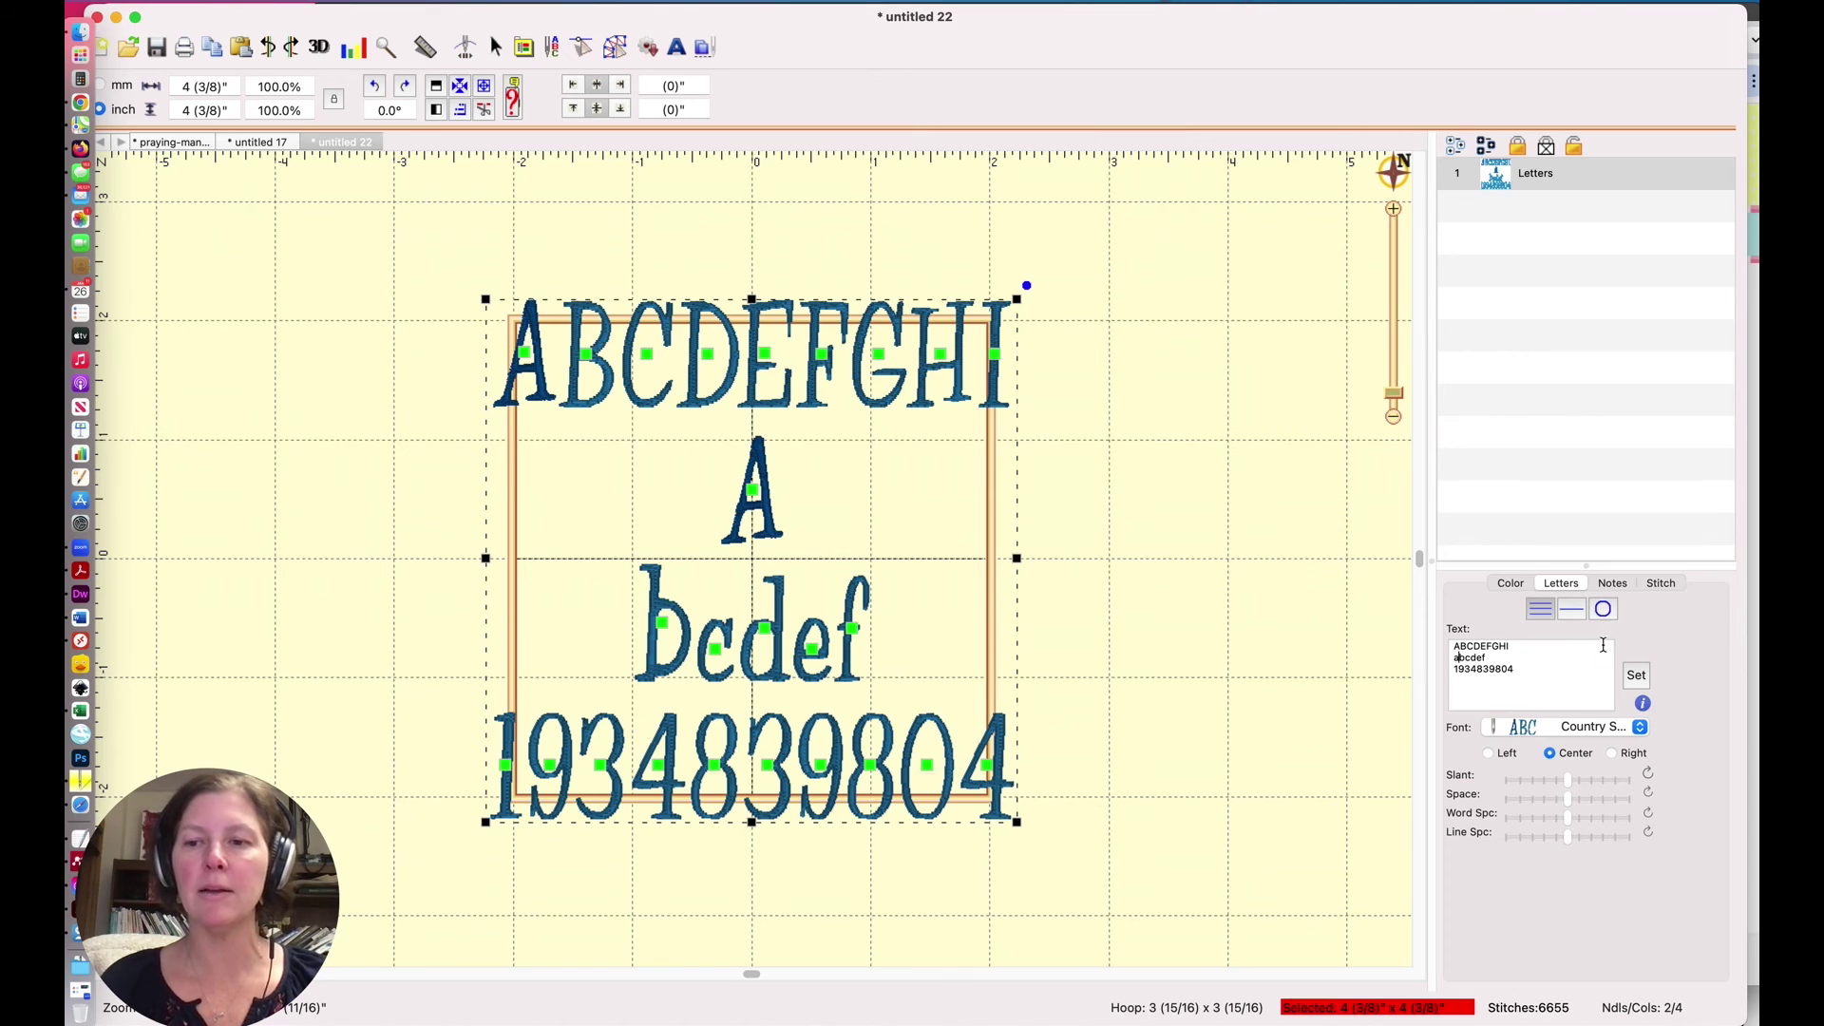
left_click(1637, 676)
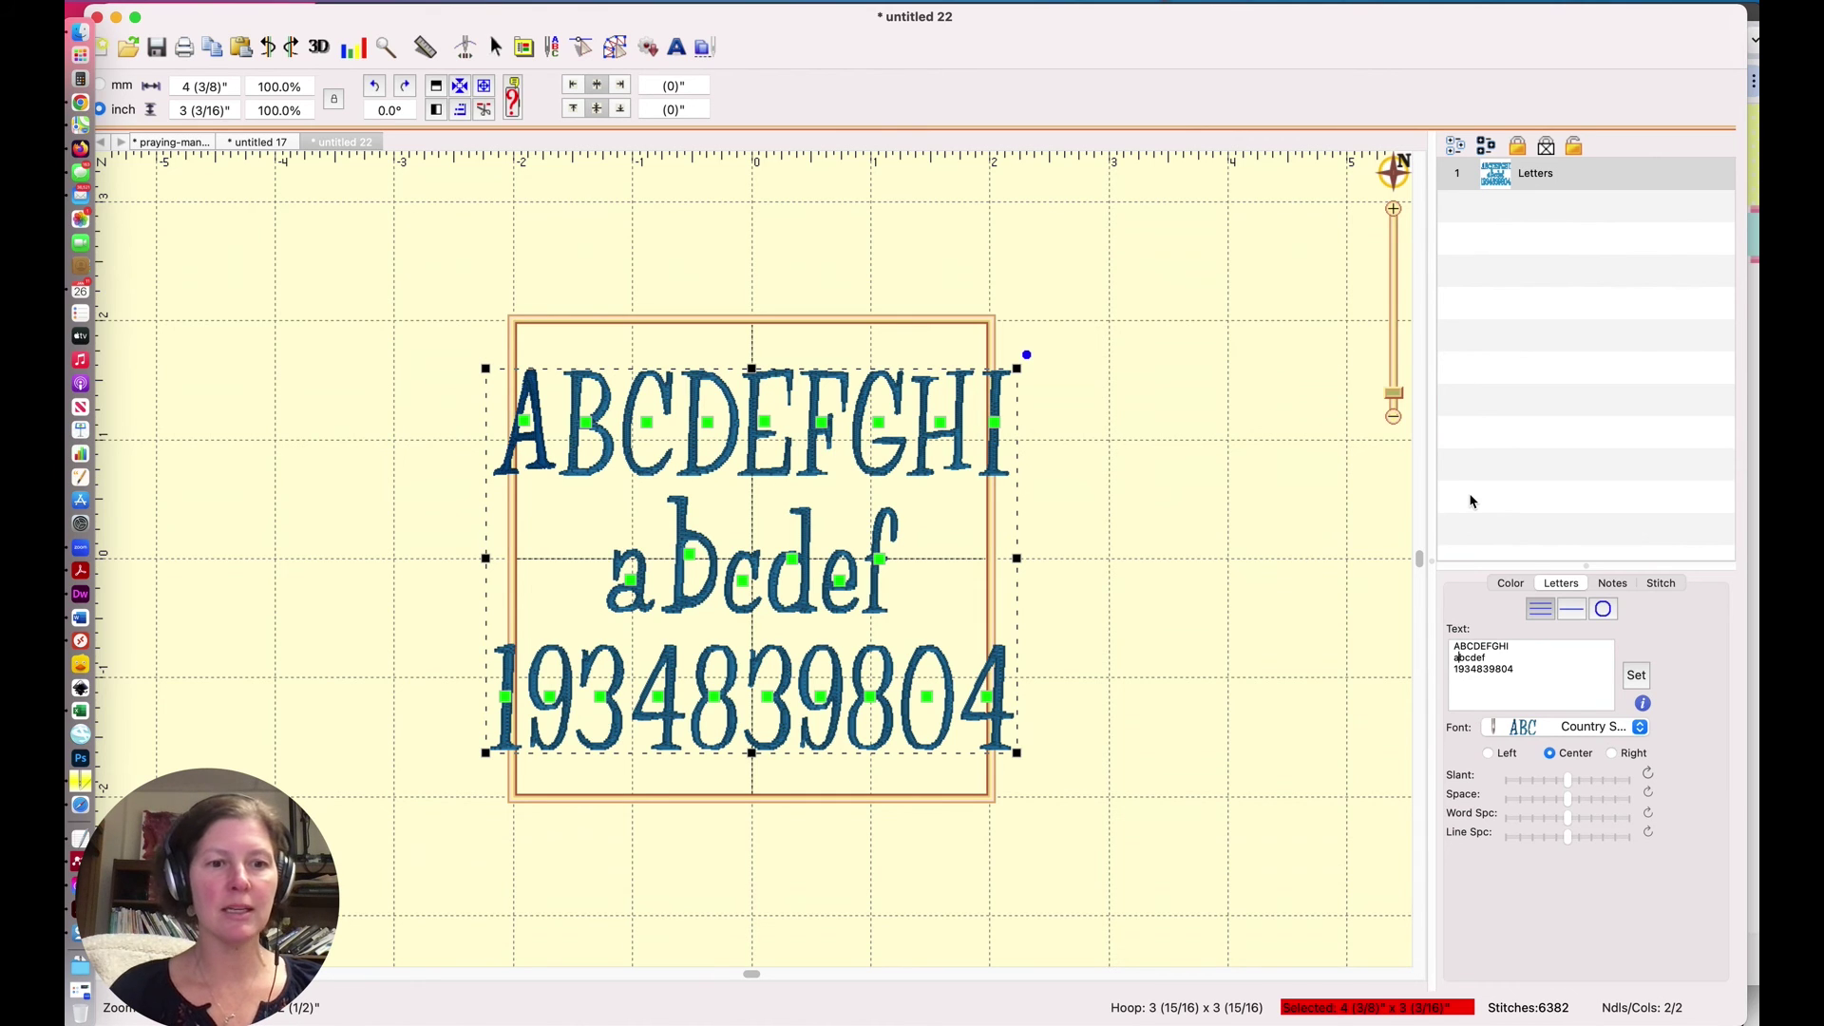
Step: Enlarge the whole lettering object proportionally to about 5 inches wide by 3 11/16 inches high
left_click(1255, 477)
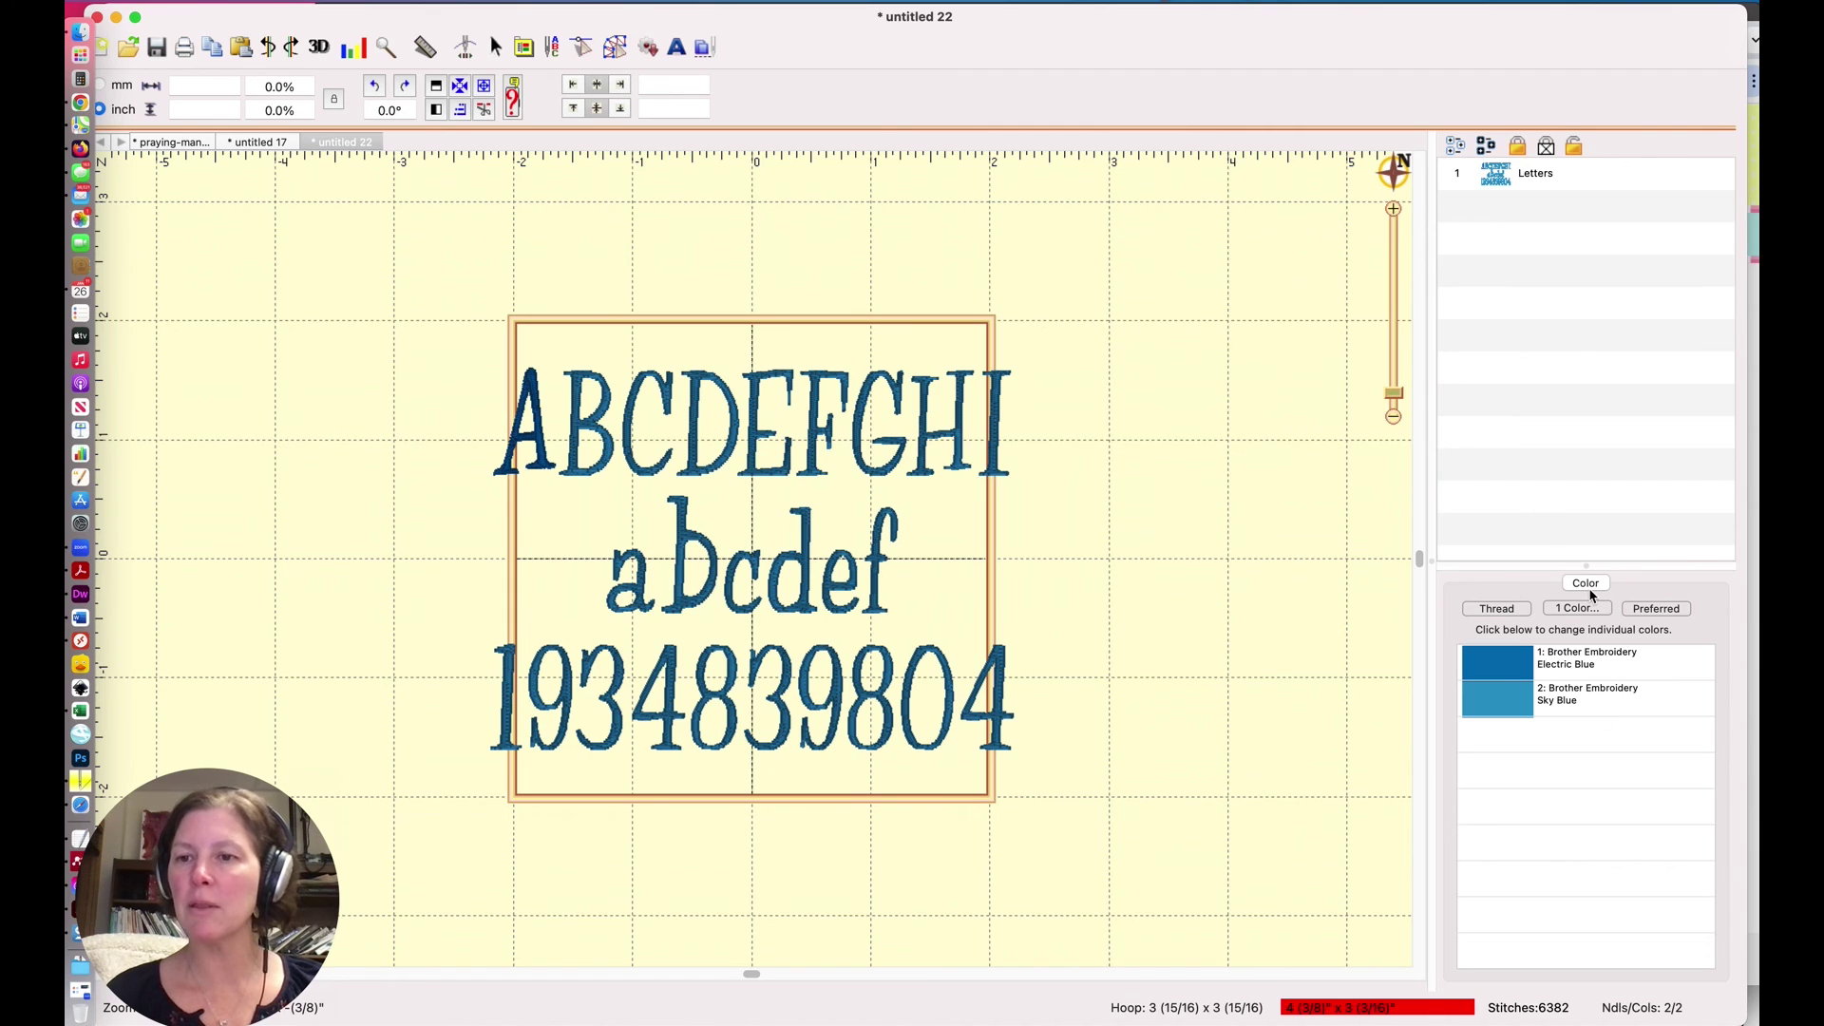
left_click(822, 432)
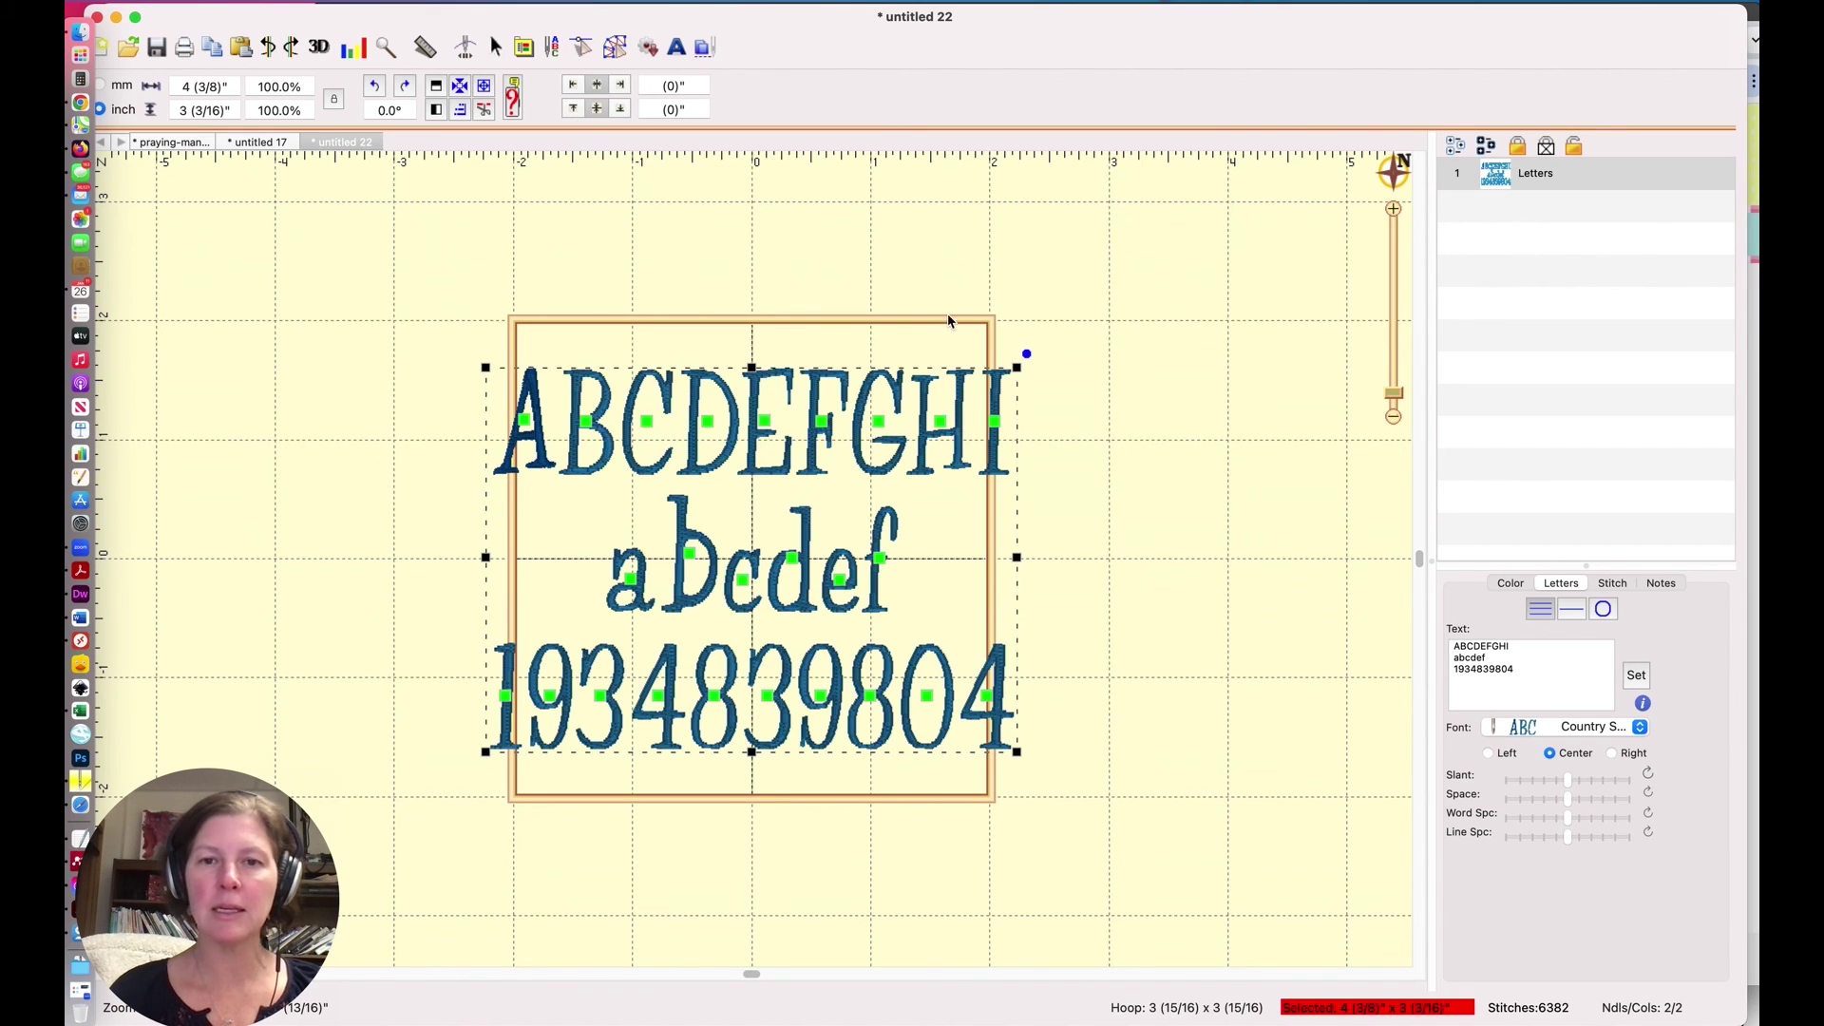
left_click_drag(951, 414, 1094, 328)
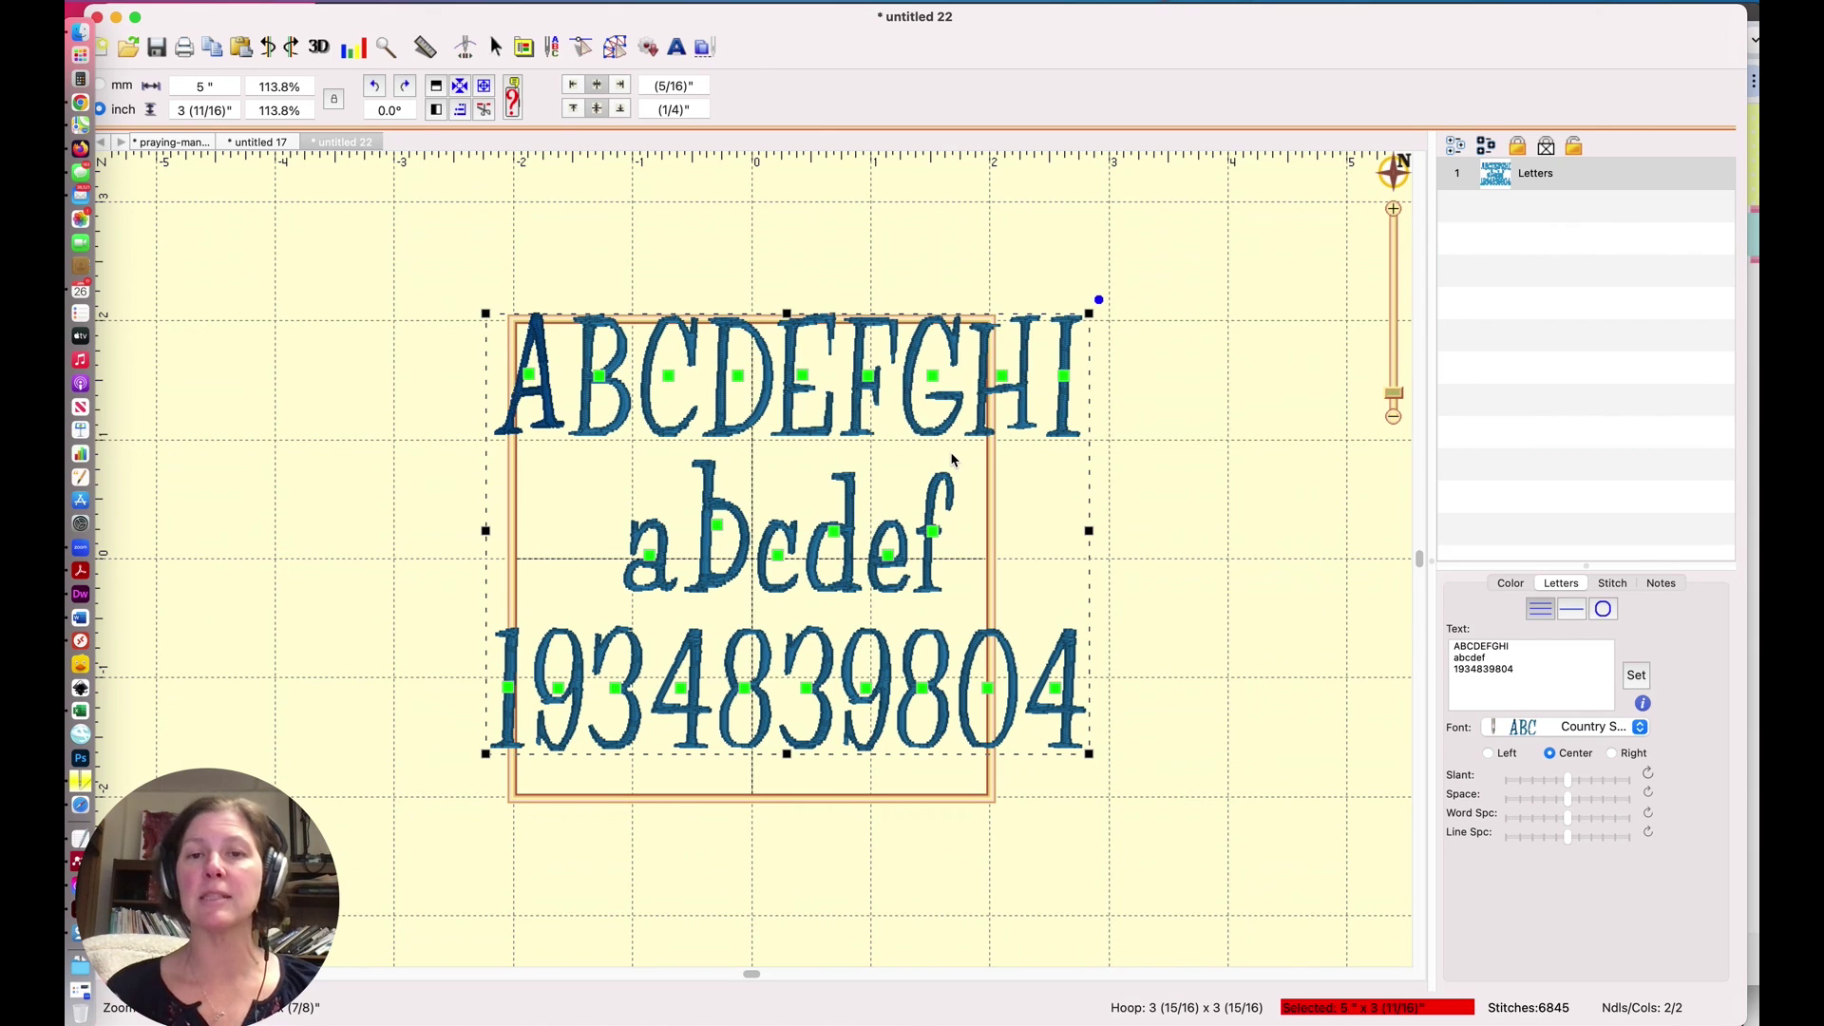